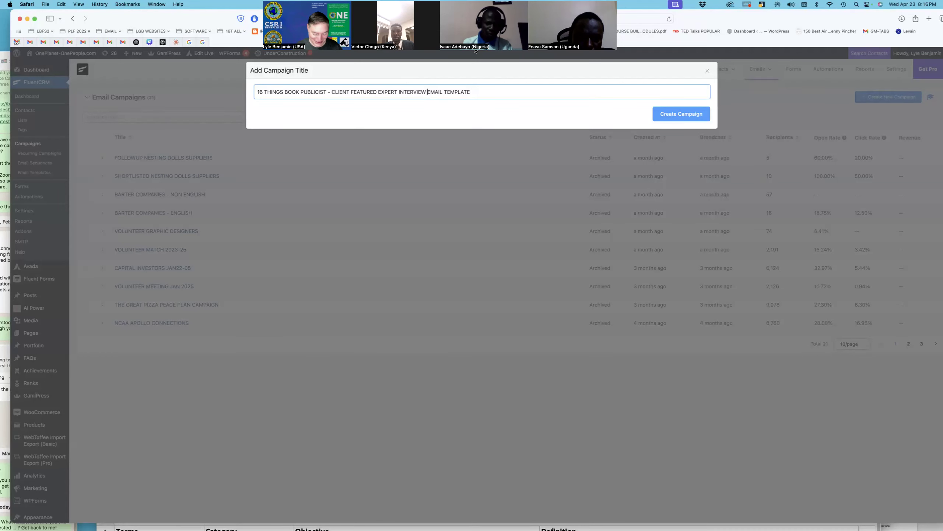
# Step: Add 'REQUEST' before 'EMAIL' in the campaign title and create the campaign
pyautogui.write('REQUEST')
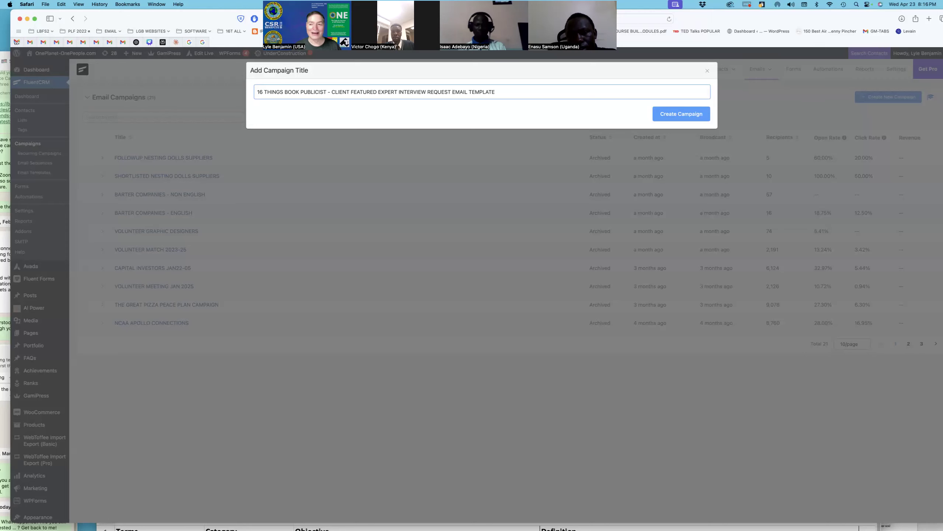
pyautogui.click(679, 113)
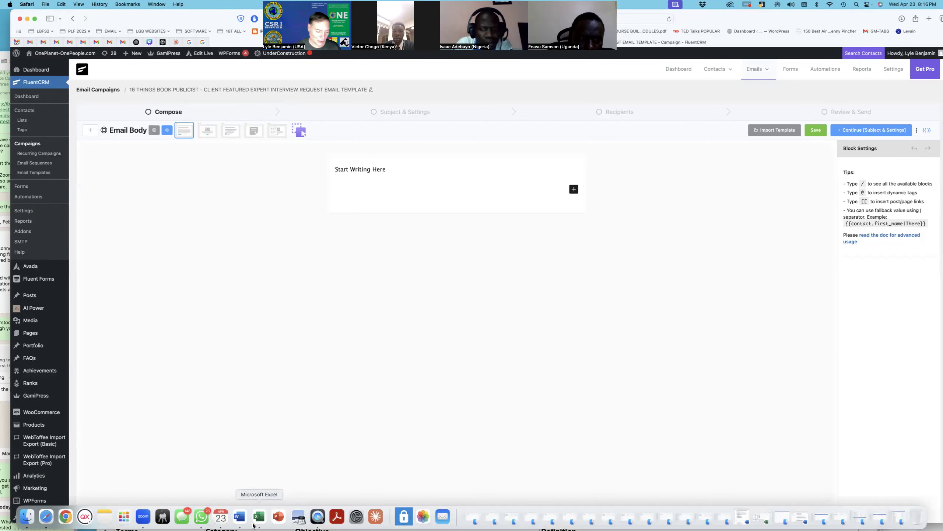
# Step: Copy the script from greeting to closing question in the 16T BOOK INTERVIEW SCRIPT document
pyautogui.click(240, 517)
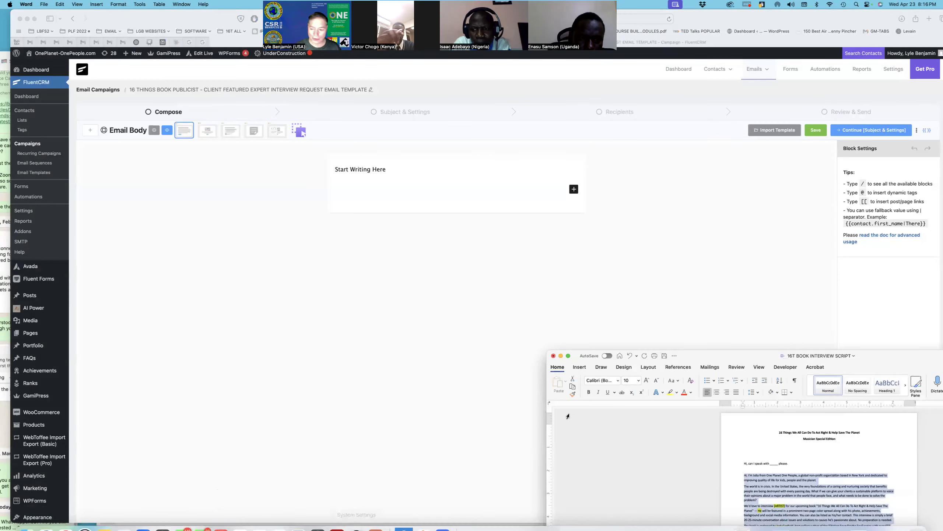
pyautogui.moveTo(701, 357); pyautogui.dragTo(346, 105)
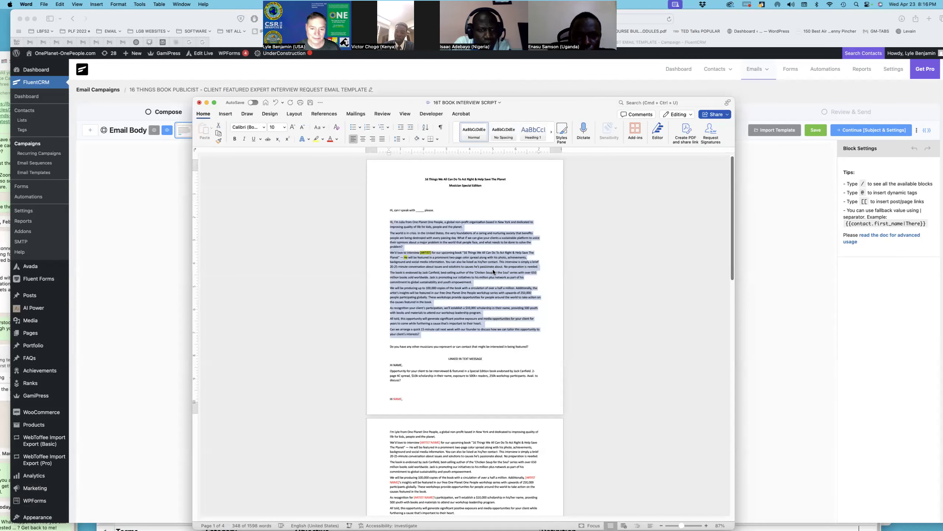
pyautogui.click(430, 239)
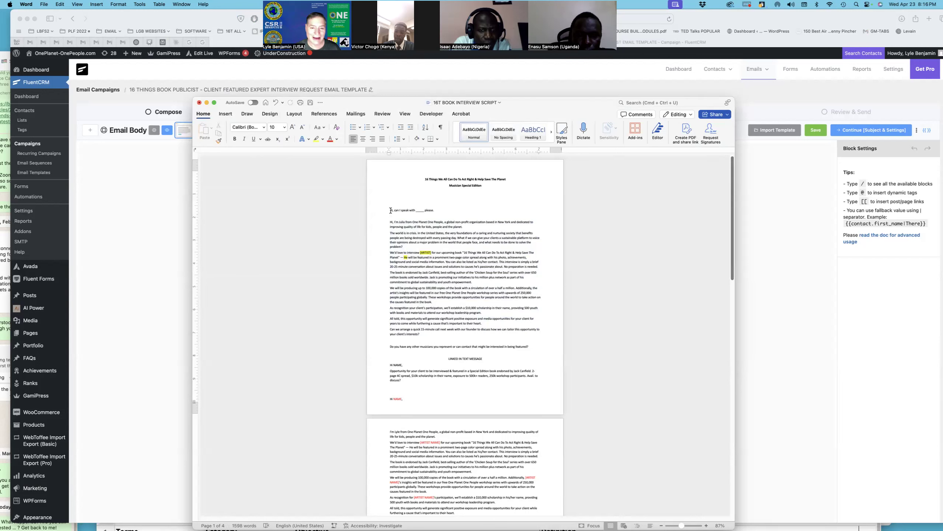
pyautogui.moveTo(390, 211); pyautogui.dragTo(548, 352)
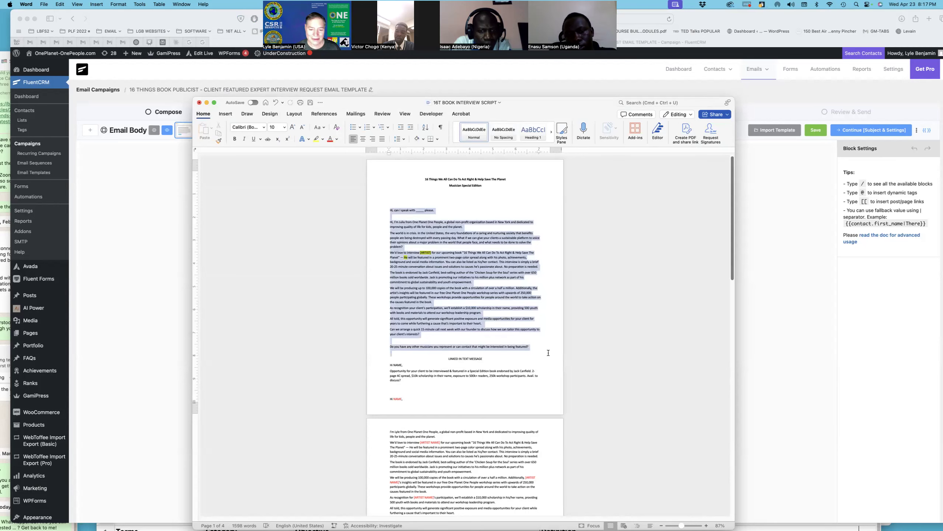
pyautogui.press('super+c')
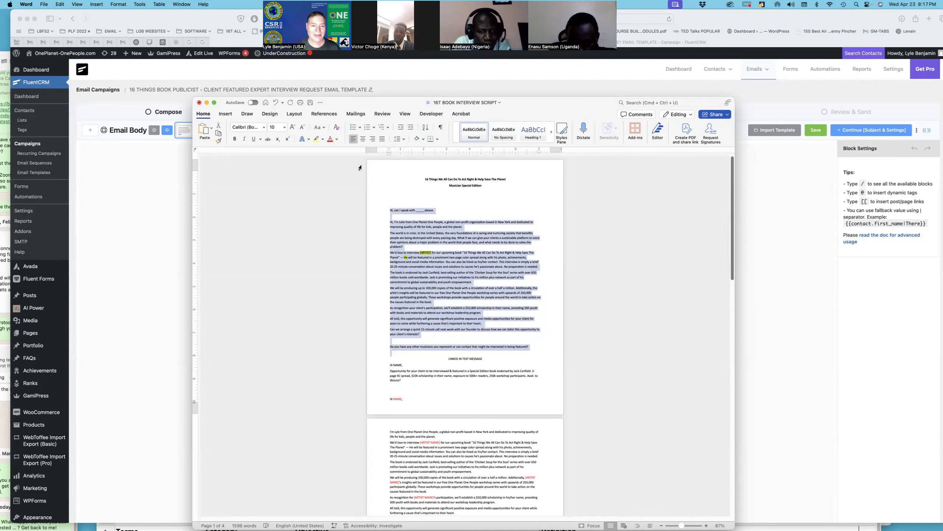
pyautogui.moveTo(355, 104); pyautogui.dragTo(832, 479)
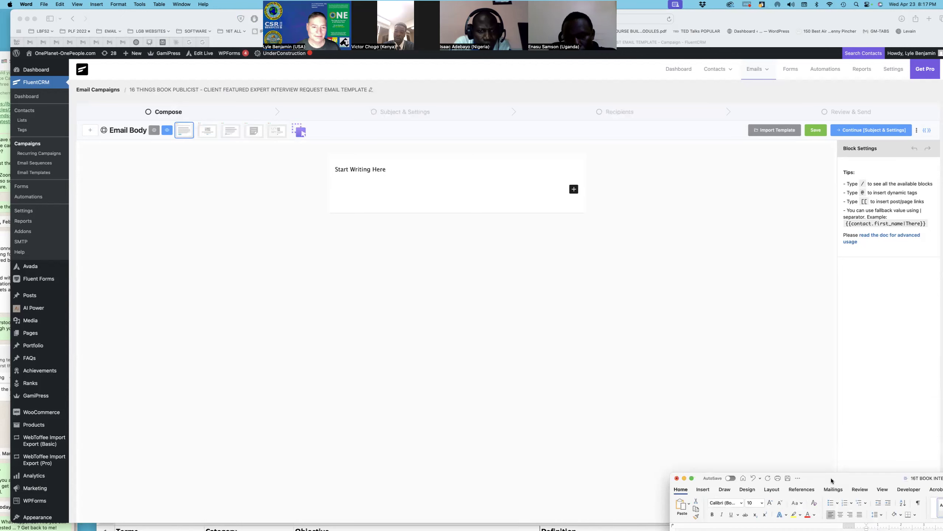
pyautogui.click(252, 133)
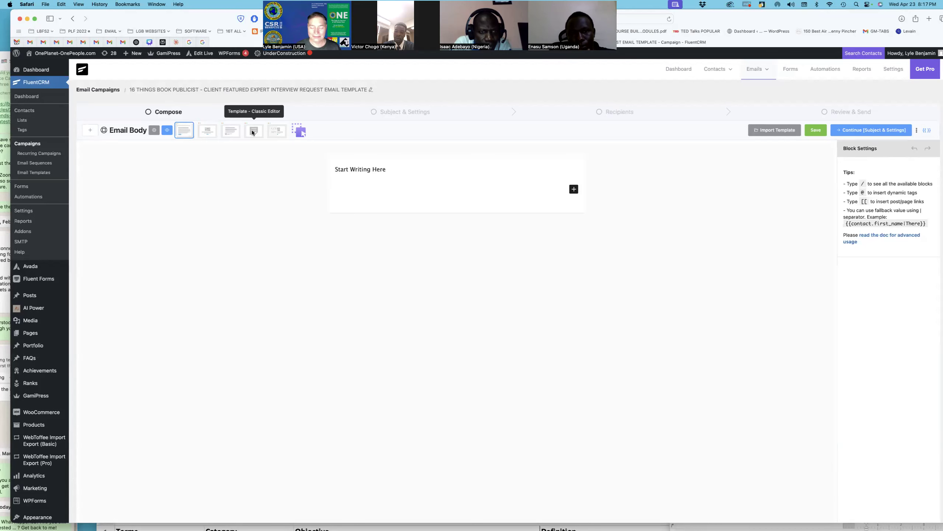
# Step: Switch the email to the classic text editor and paste the script over 'Start Writing Here'
pyautogui.click(252, 131)
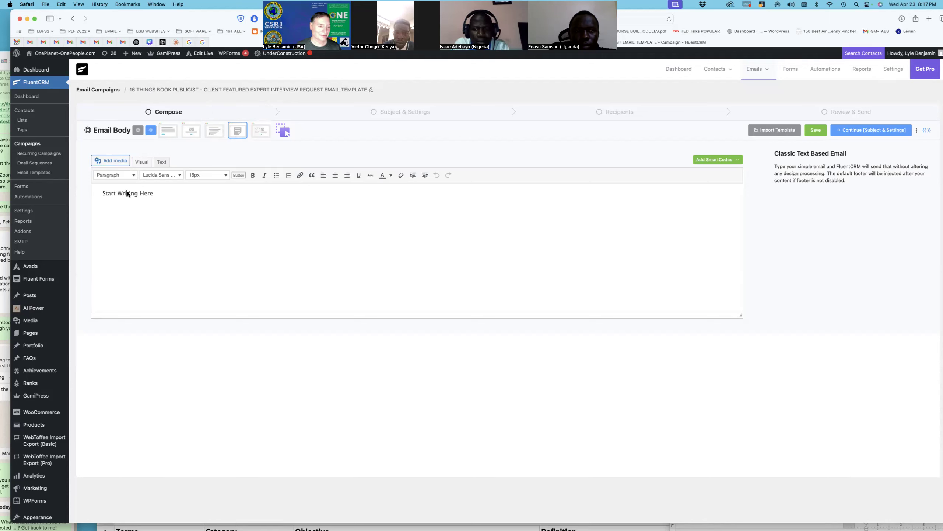
pyautogui.moveTo(165, 194); pyautogui.dragTo(96, 189)
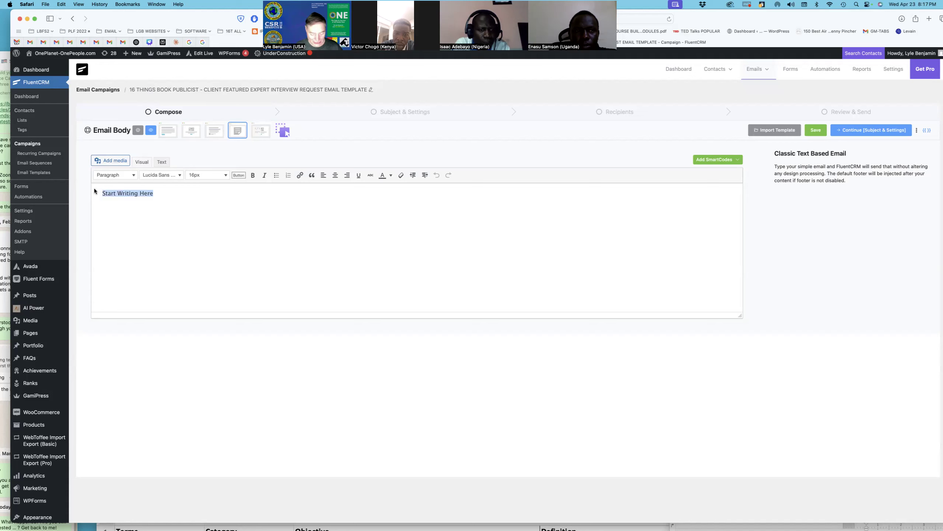
pyautogui.press('super+v')
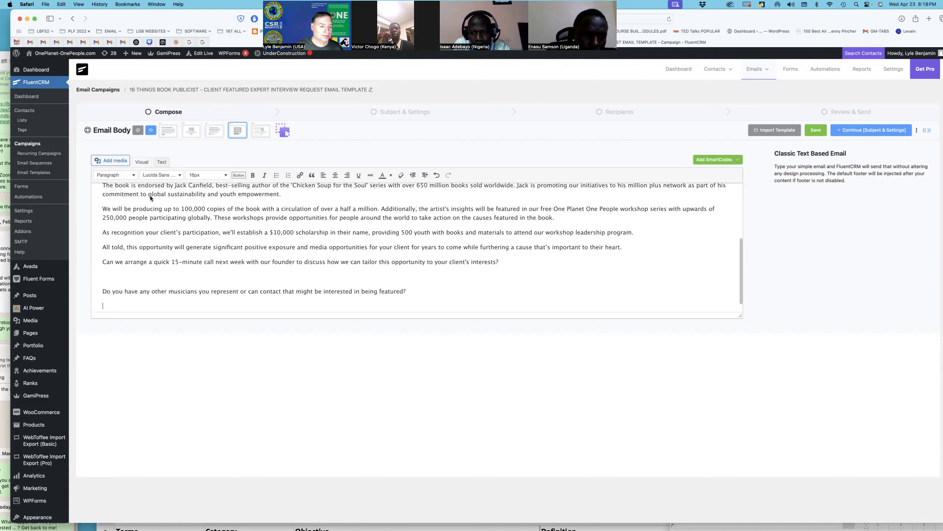
# Step: Delete the 'can I speak with' opening line and leave 'Hi' alone on its greeting line
pyautogui.scroll(5, 151, 196)
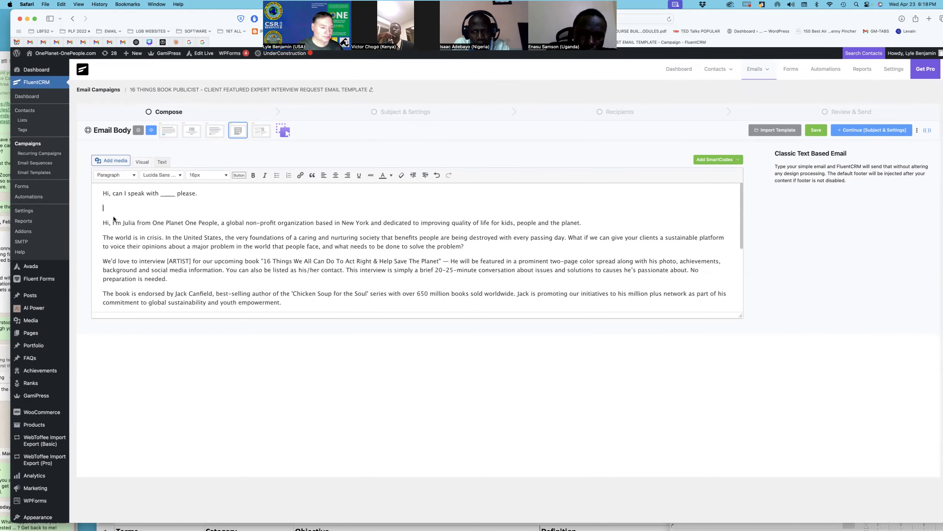
pyautogui.moveTo(103, 223); pyautogui.dragTo(102, 180)
pyautogui.press('BackSpace')
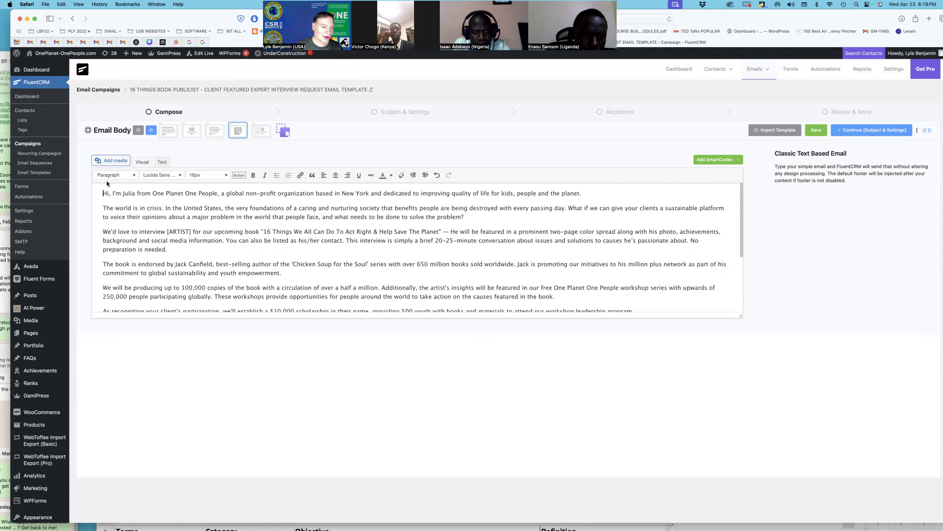
pyautogui.press('BackSpace')
pyautogui.press('BackSpace')
pyautogui.hotkey('shift', 'Return')
pyautogui.hotkey('shift', 'Return')
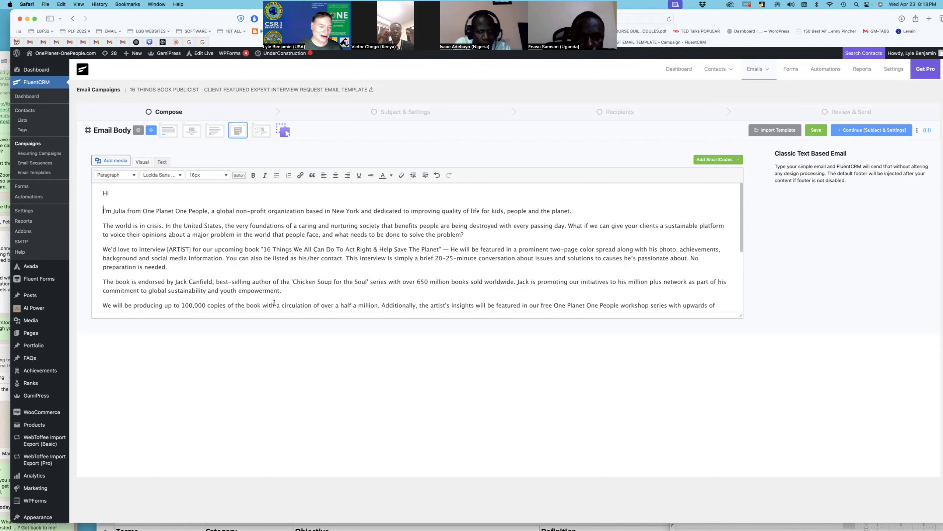
# Step: Insert blank lines above the 'Hi' greeting
pyautogui.scroll(-3, 292, 262)
pyautogui.scroll(3, 274, 302)
pyautogui.scroll(-5, 274, 302)
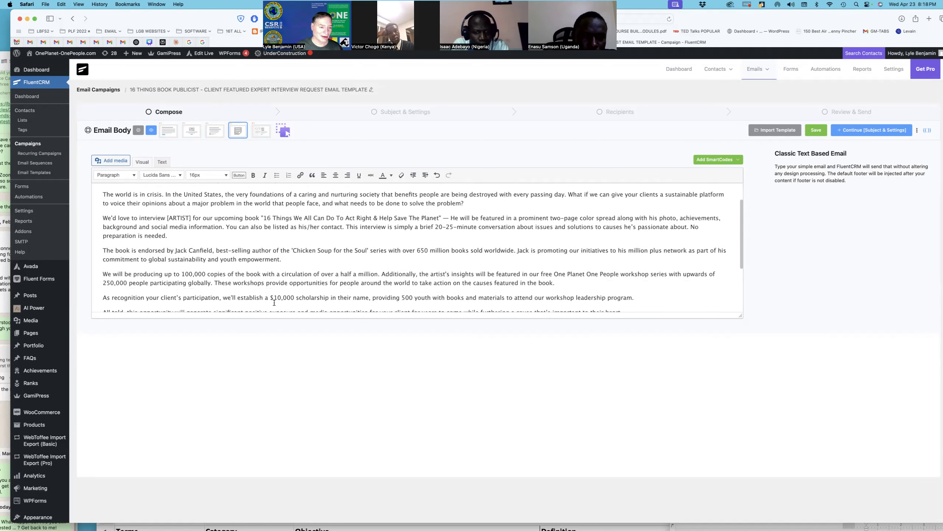
pyautogui.scroll(-2, 274, 303)
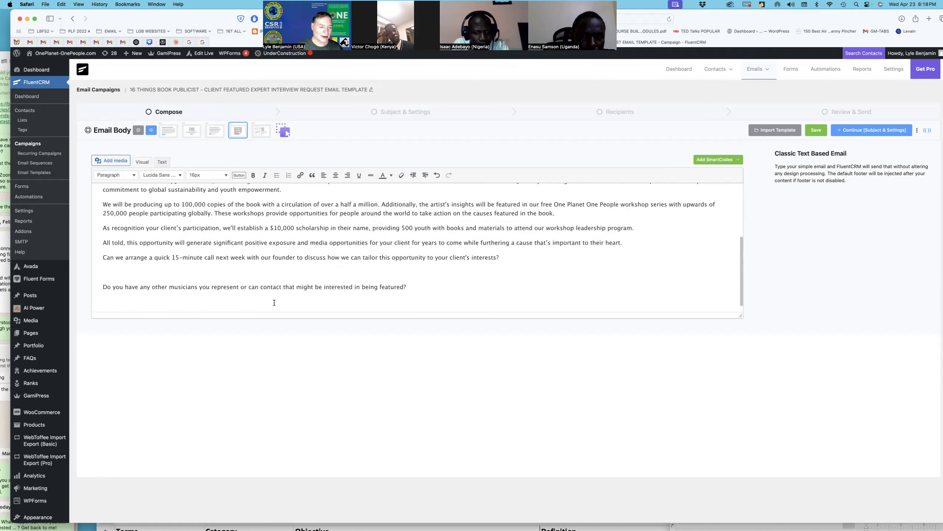
pyautogui.scroll(6, 274, 303)
pyautogui.scroll(2, 274, 302)
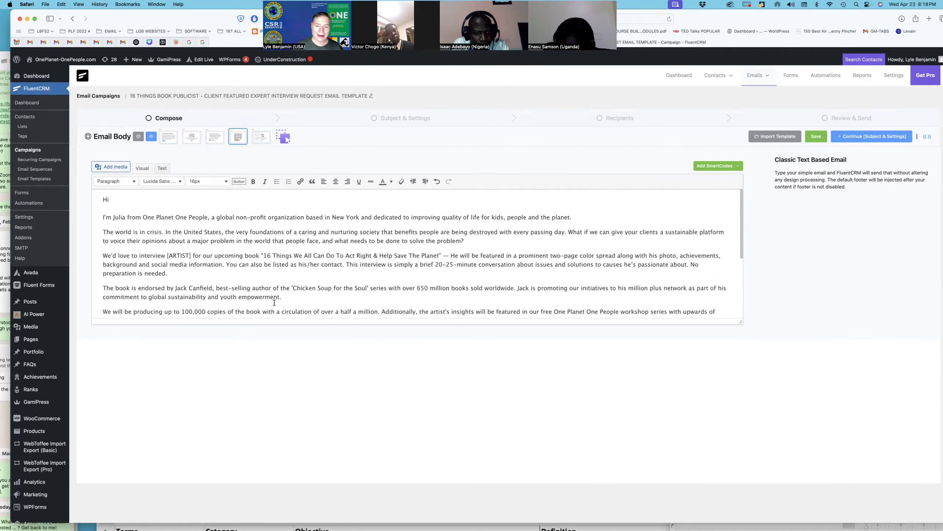
pyautogui.scroll(-3, 274, 303)
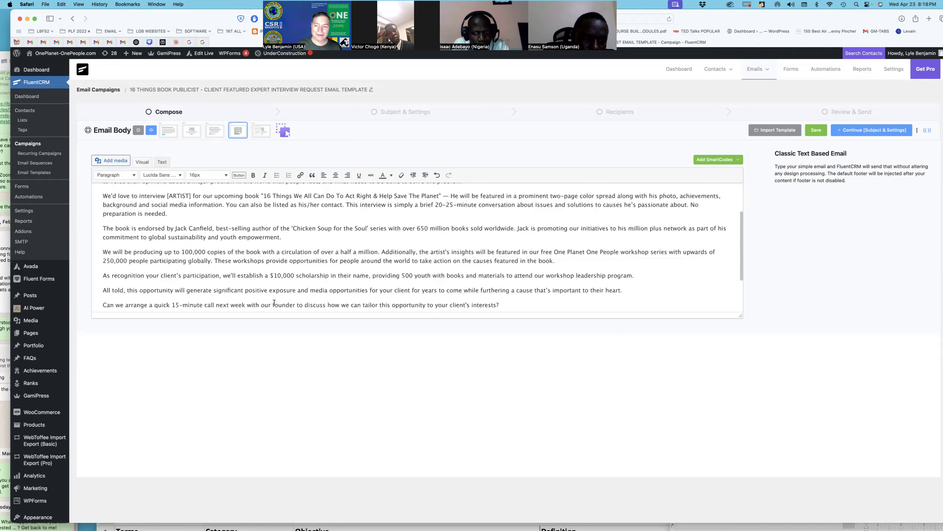
pyautogui.scroll(-3, 275, 304)
pyautogui.scroll(-2, 274, 304)
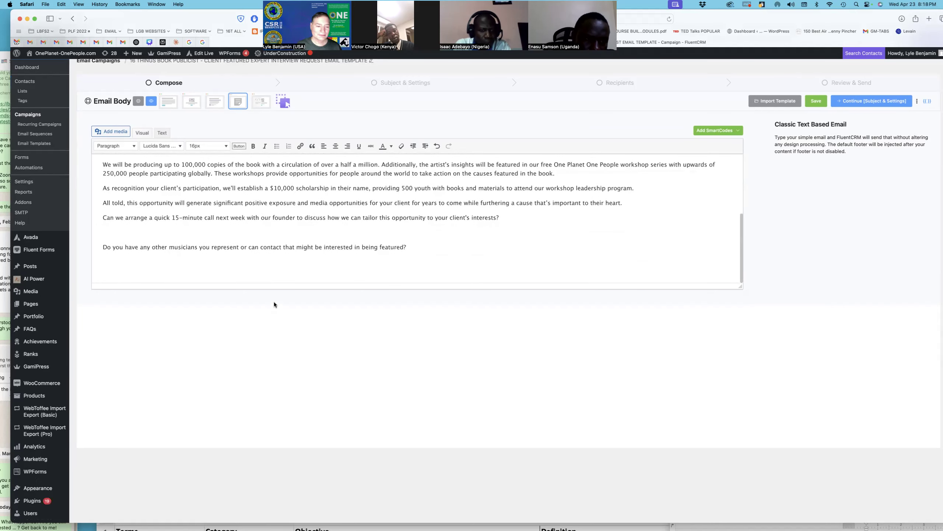
pyautogui.scroll(2, 288, 264)
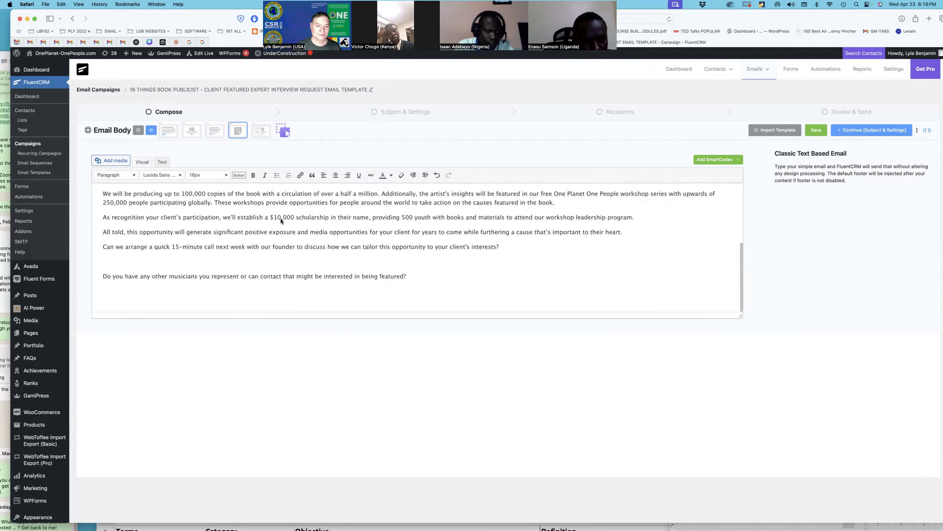
pyautogui.scroll(6, 280, 218)
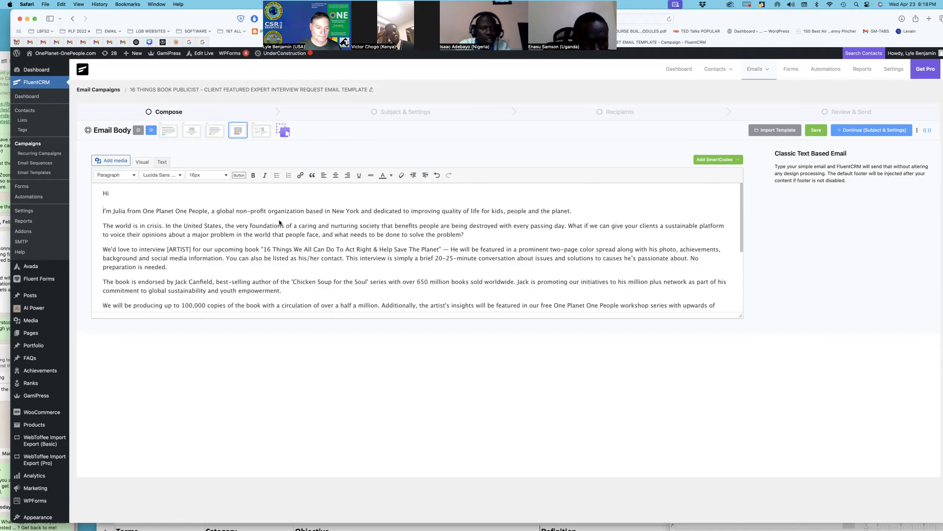
pyautogui.scroll(-6, 279, 222)
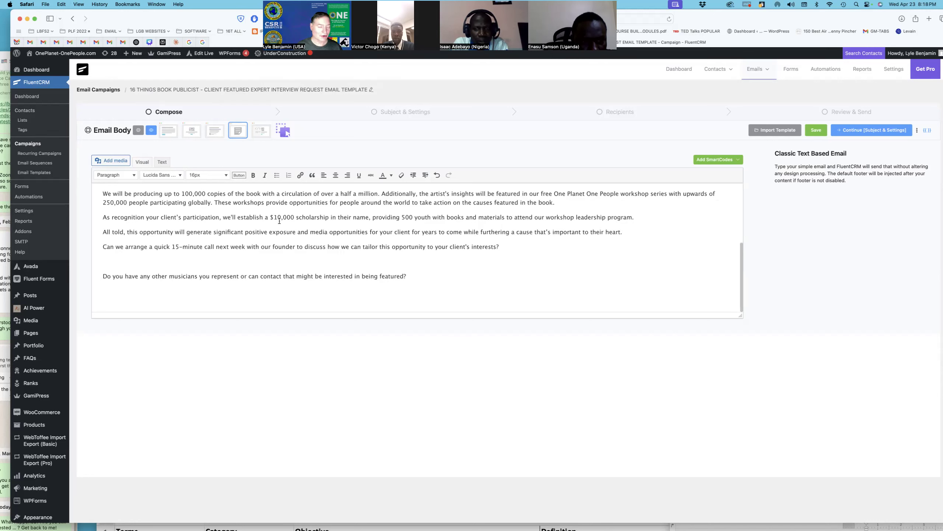
pyautogui.scroll(6, 280, 221)
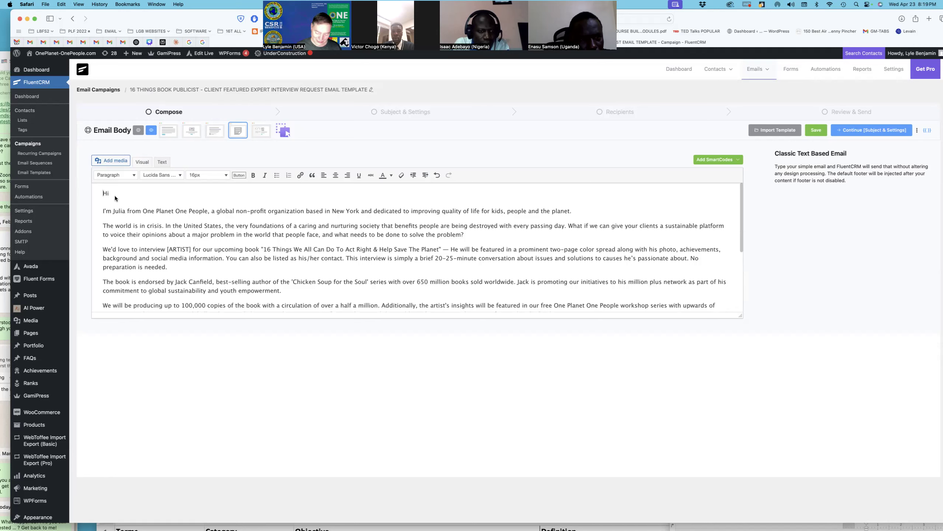
pyautogui.press('Return')
pyautogui.press('Return')
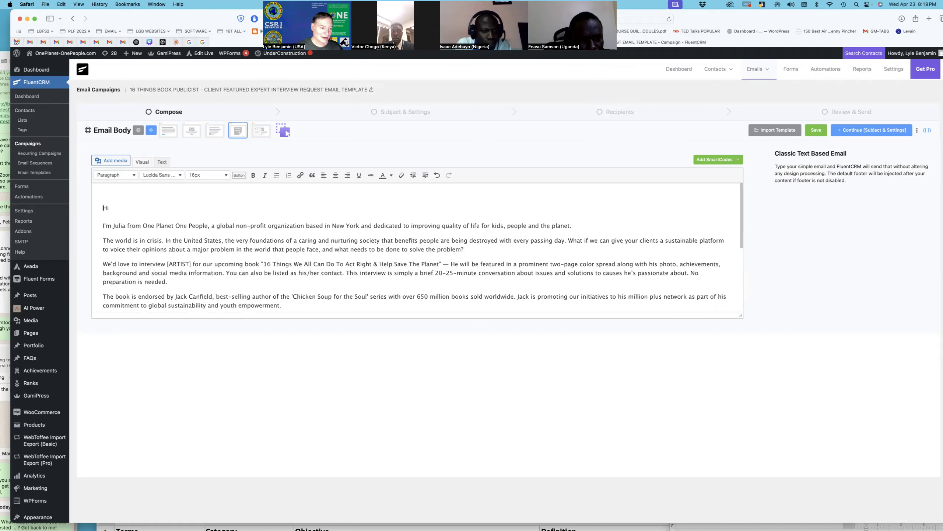
pyautogui.click(119, 191)
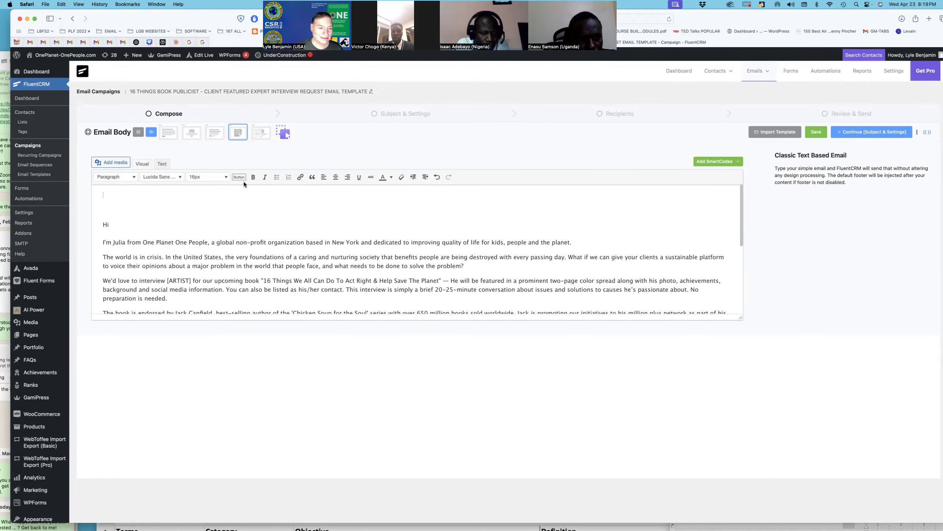
# Step: Open the media library and load more media items
pyautogui.click(124, 163)
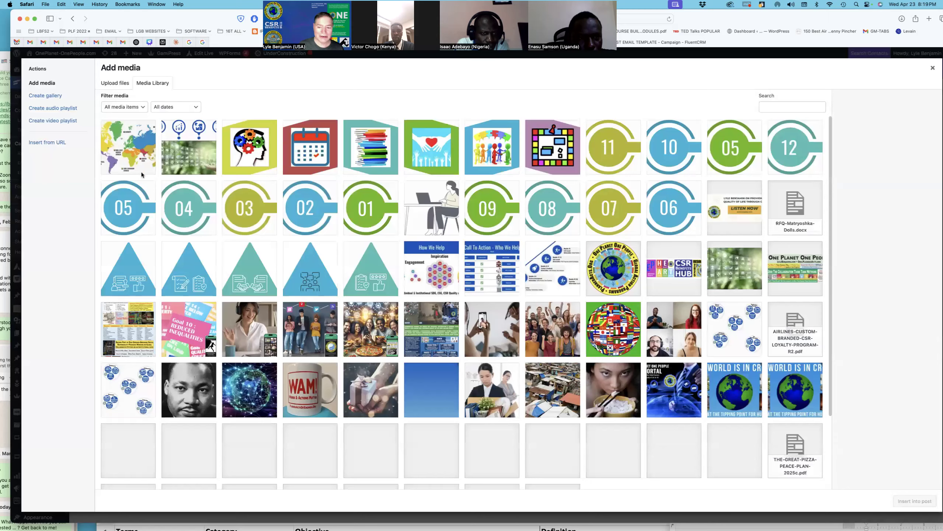
pyautogui.scroll(-5, 349, 258)
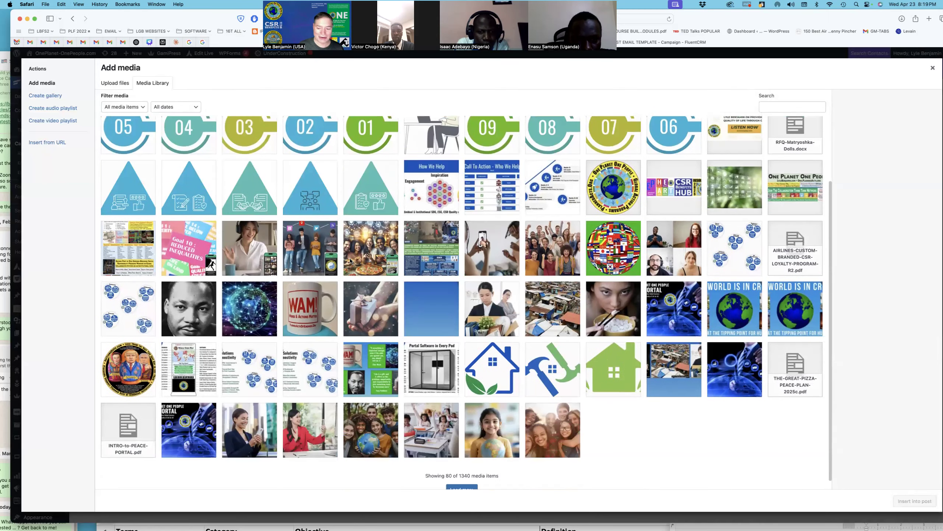
pyautogui.scroll(5, 349, 259)
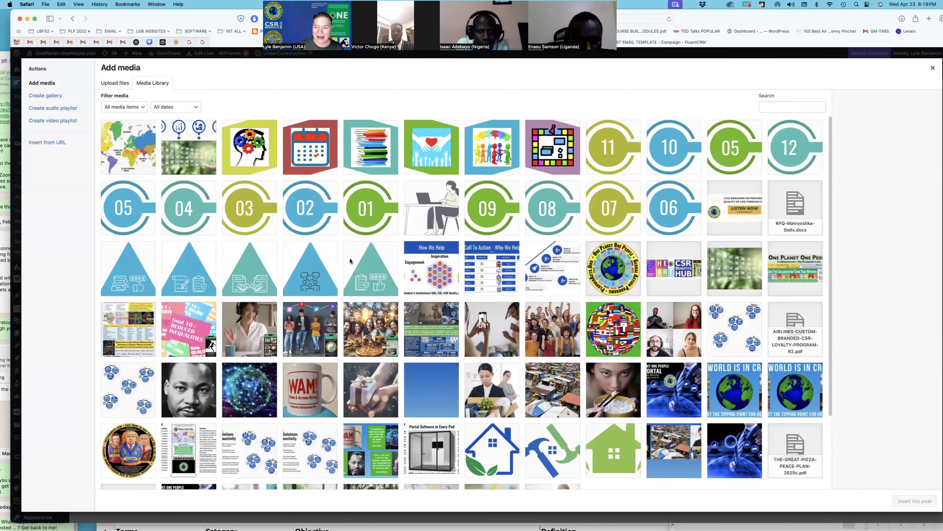
pyautogui.scroll(-3, 349, 261)
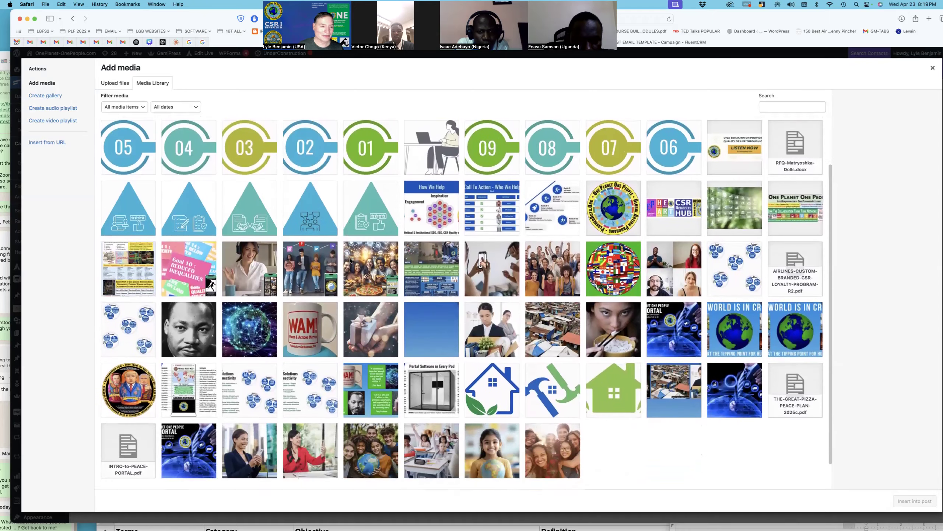
pyautogui.scroll(-2, 349, 261)
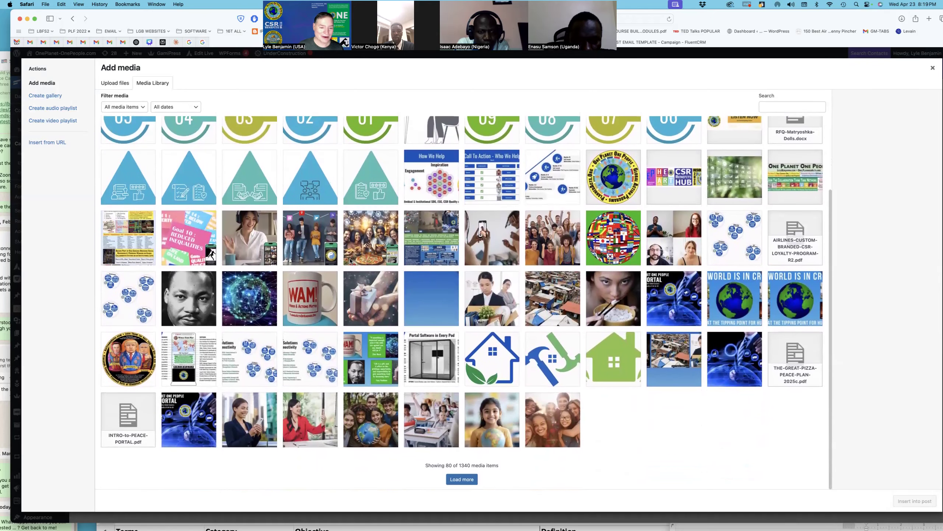
pyautogui.click(461, 479)
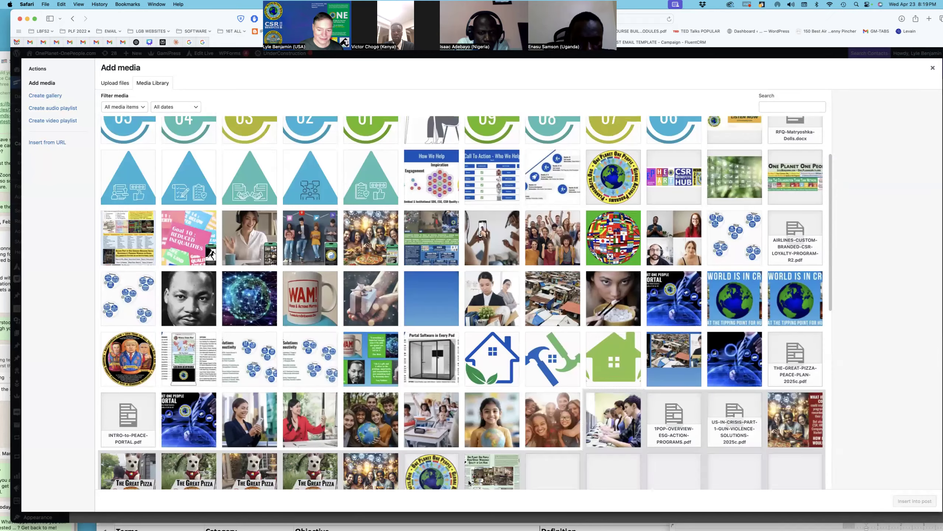
pyautogui.scroll(-6, 465, 320)
pyautogui.scroll(-1, 465, 321)
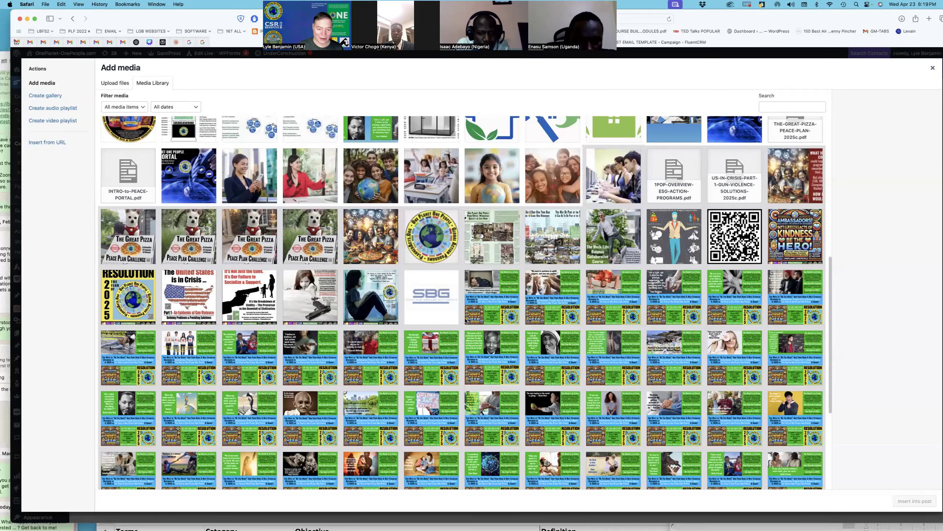
pyautogui.scroll(-5, 467, 320)
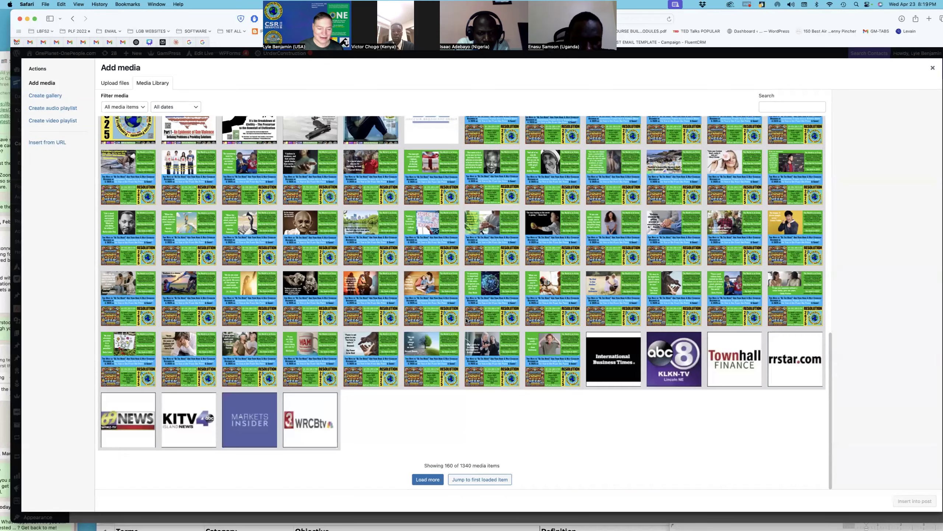
pyautogui.scroll(2, 466, 320)
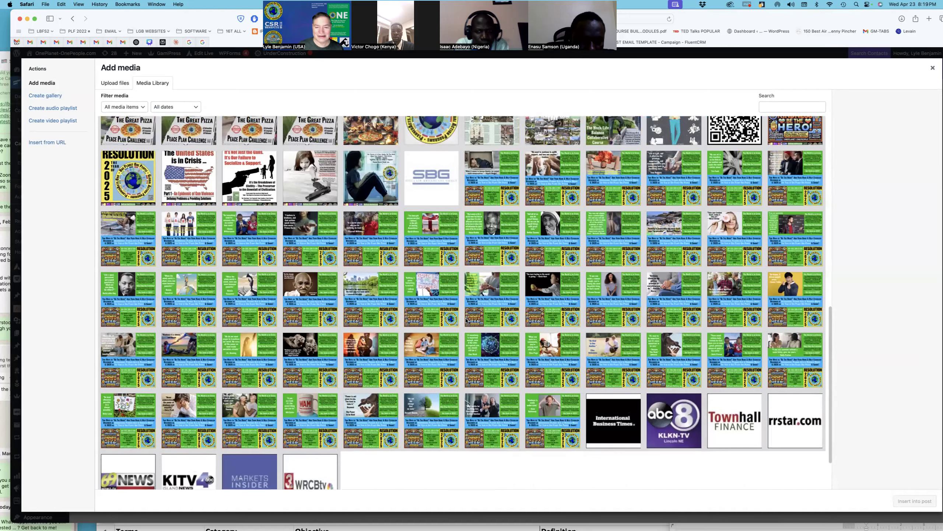
pyautogui.scroll(-5, 466, 321)
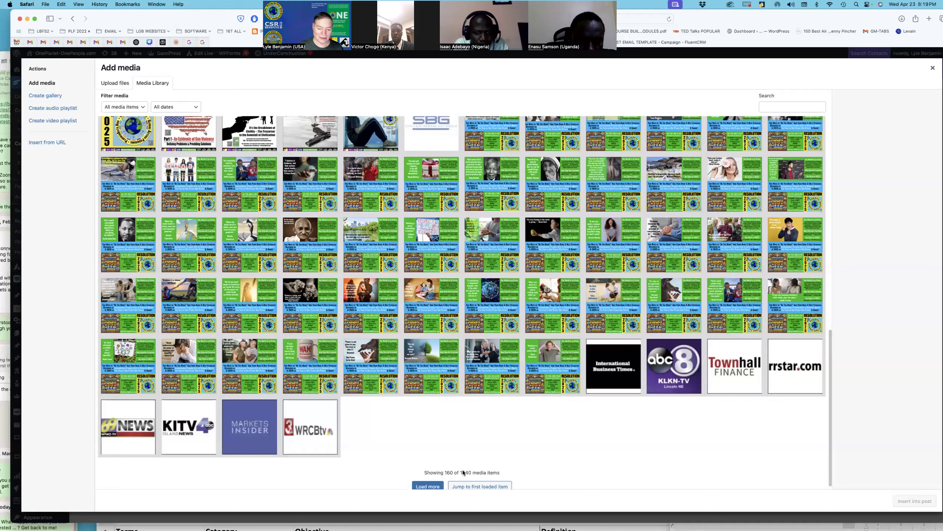
pyautogui.scroll(-1, 440, 480)
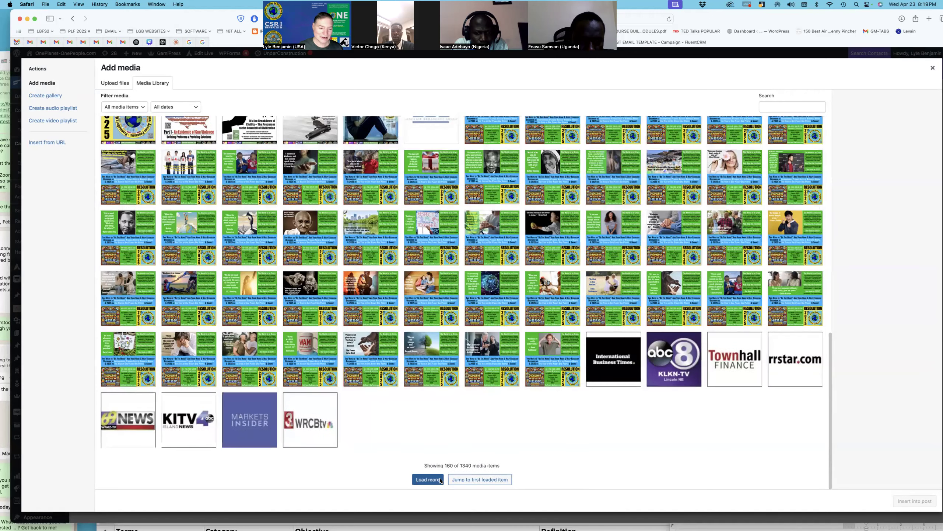
# Step: Load further batches of media and pick the globe logo image
pyautogui.click(439, 480)
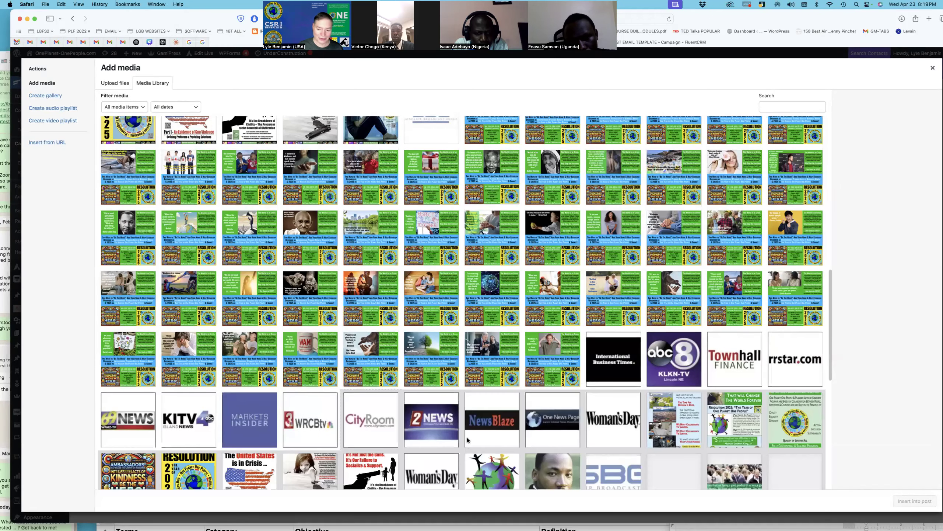
pyautogui.scroll(-6, 467, 440)
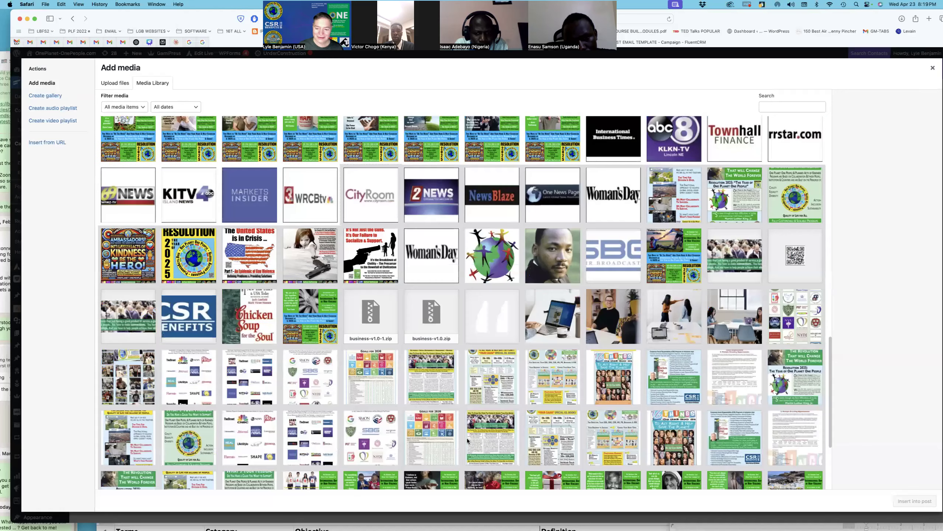
pyautogui.scroll(-2, 467, 441)
pyautogui.scroll(1, 601, 263)
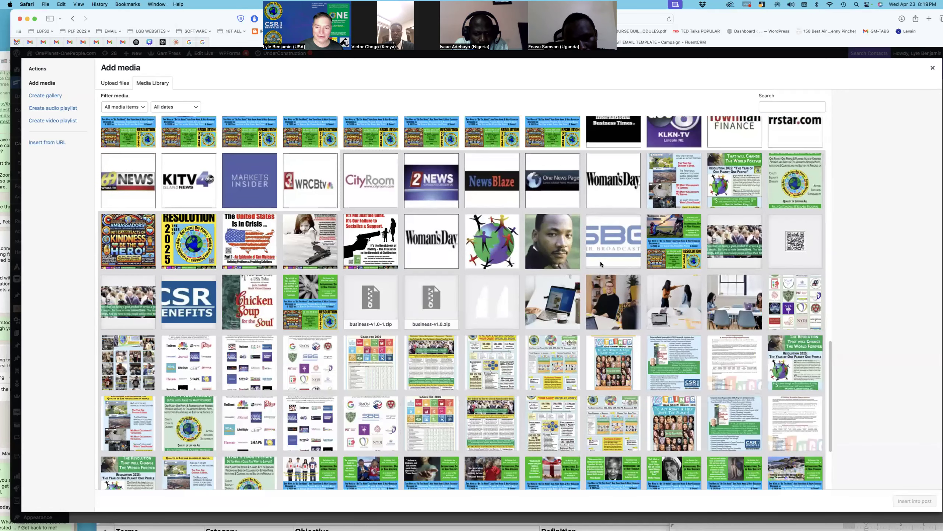
pyautogui.scroll(-4, 588, 267)
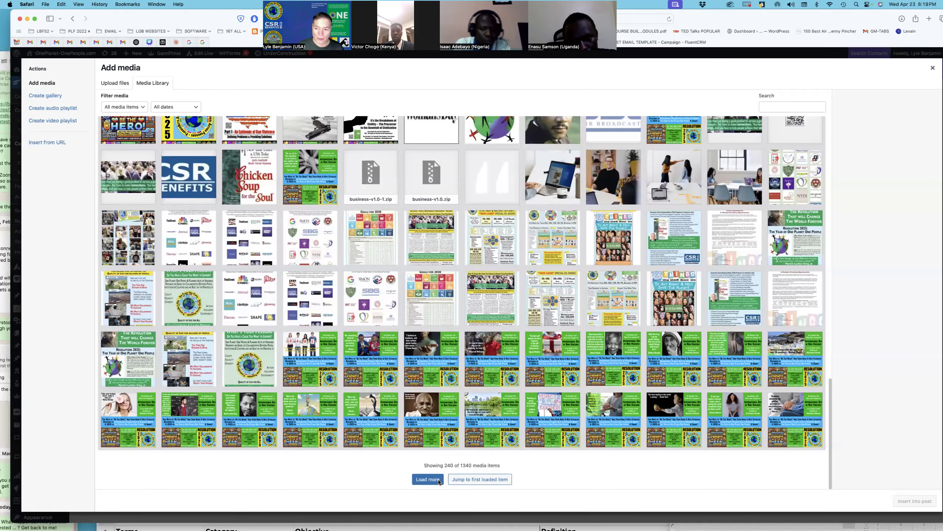
pyautogui.click(438, 479)
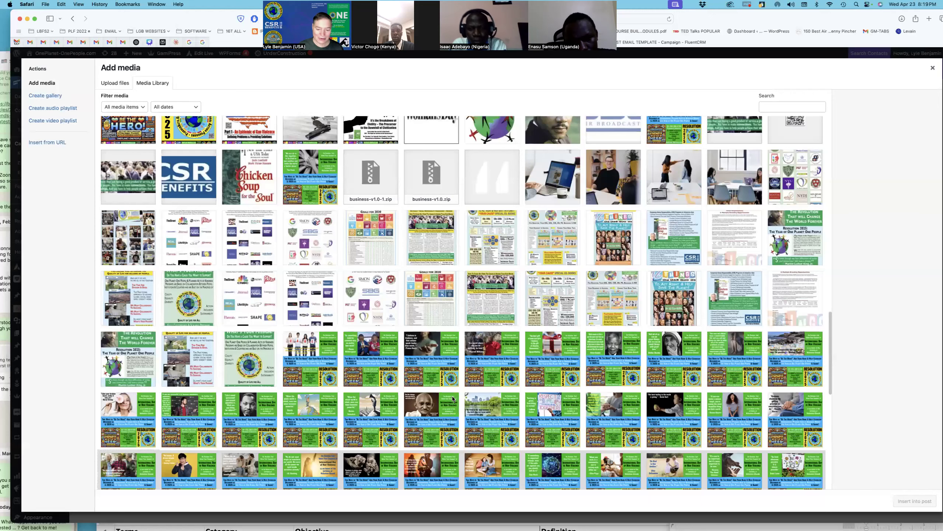
pyautogui.scroll(-10, 452, 398)
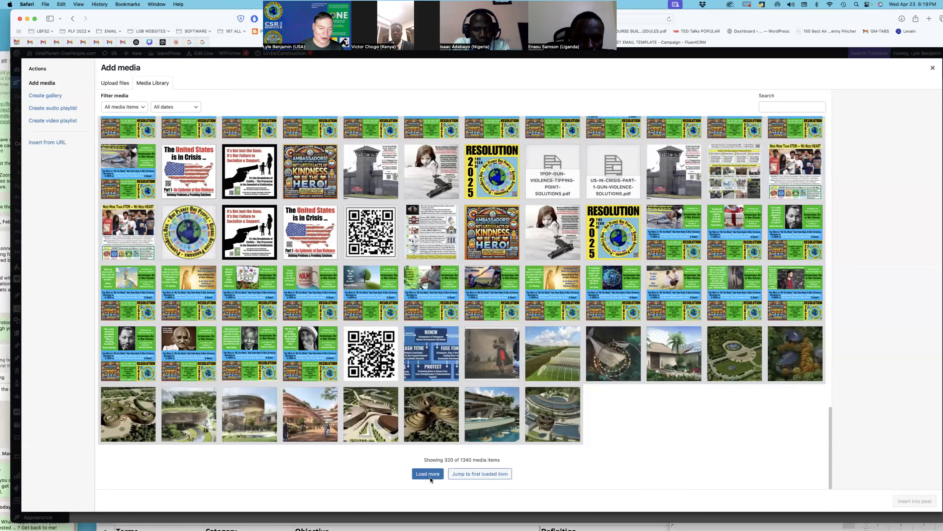
pyautogui.scroll(1, 430, 477)
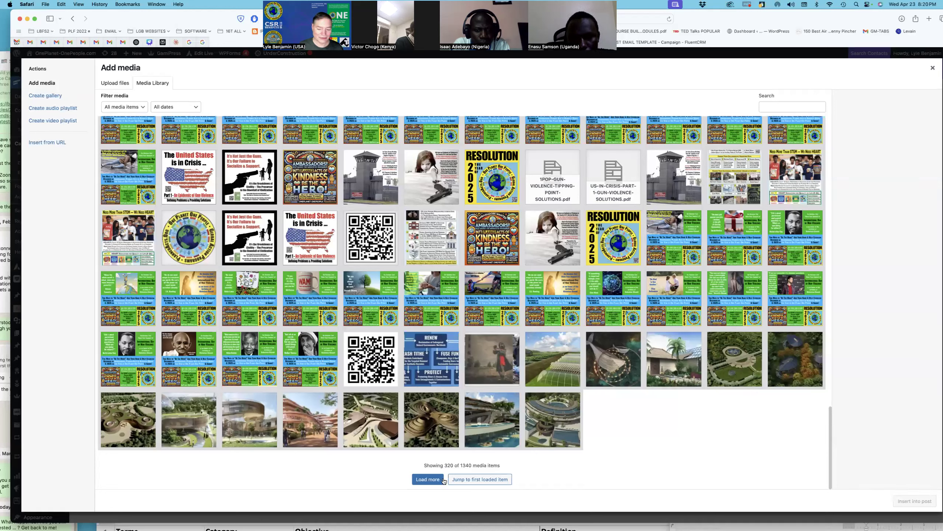
pyautogui.click(188, 236)
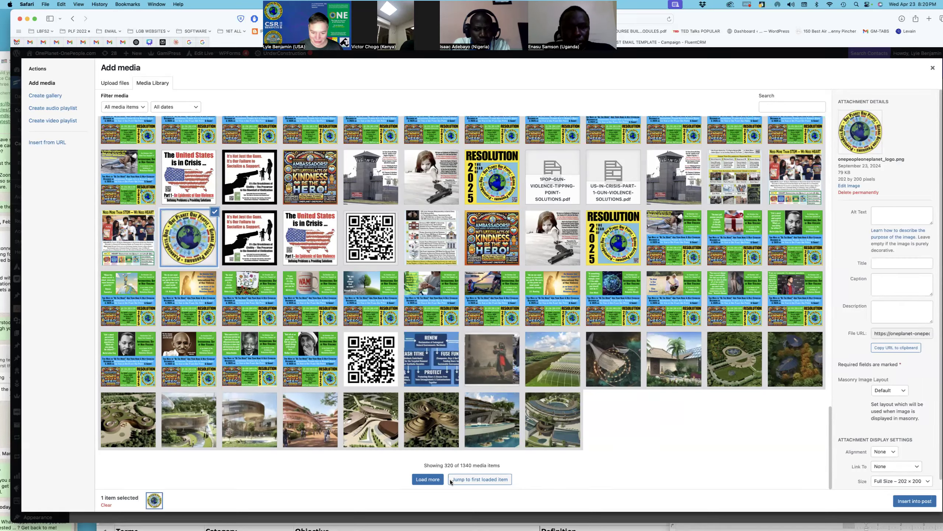
pyautogui.click(780, 464)
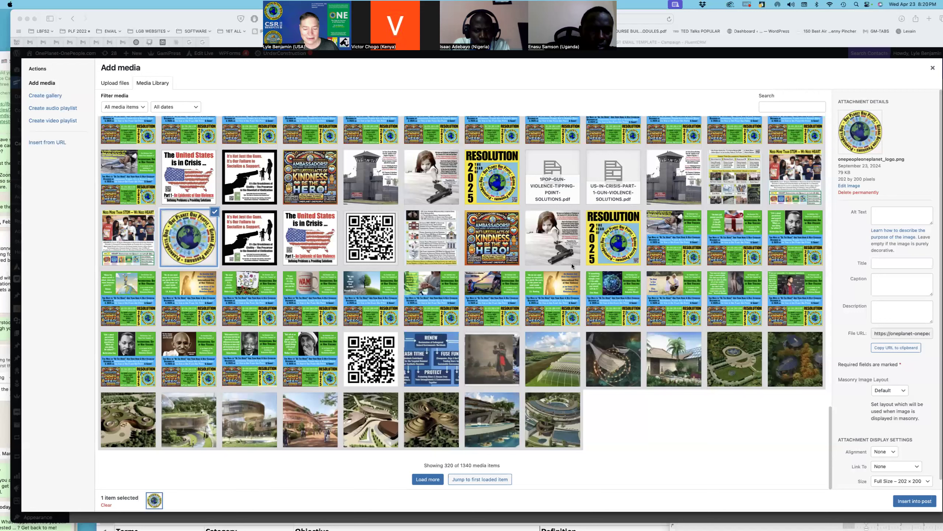
# Step: Search the library for 'SEAL' and insert 1POP-ONE-PEOPLE-ONE-PLANET-SEAL-4.5.png into the email
pyautogui.click(432, 480)
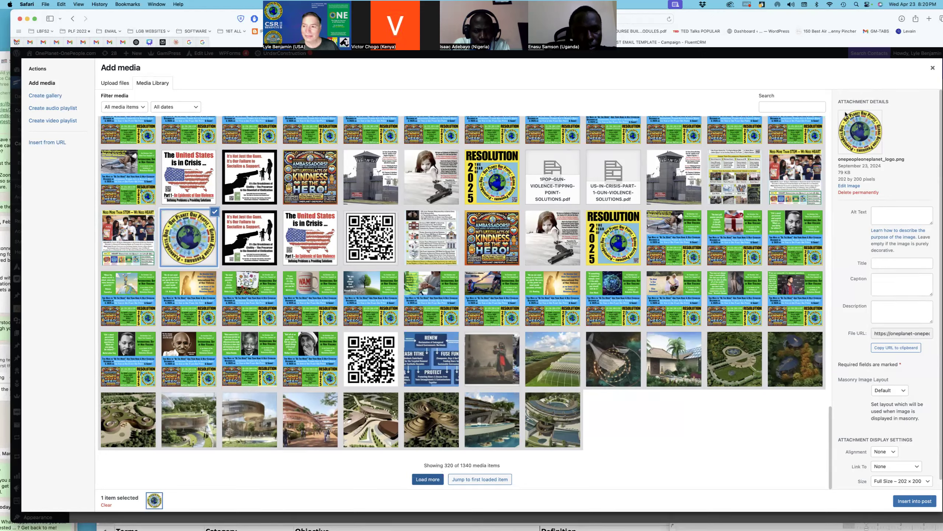
pyautogui.click(791, 107)
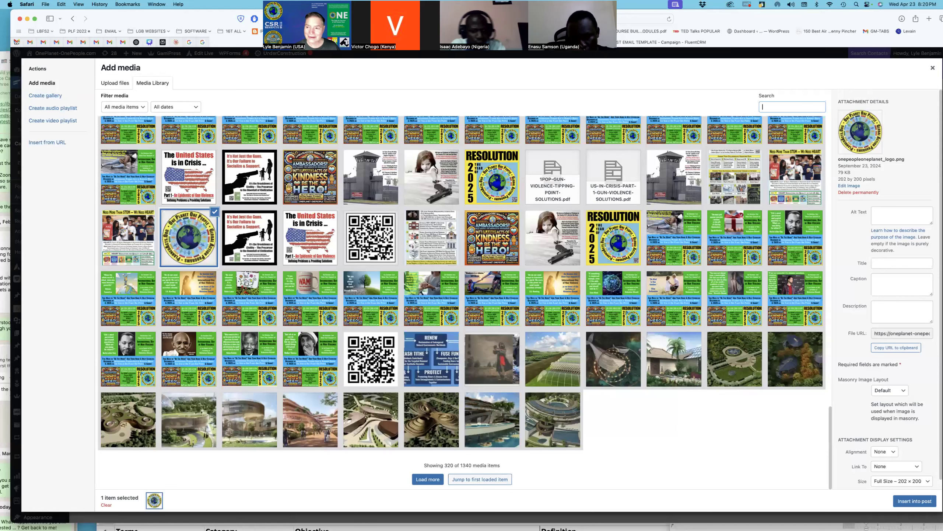
pyautogui.write('SEAL')
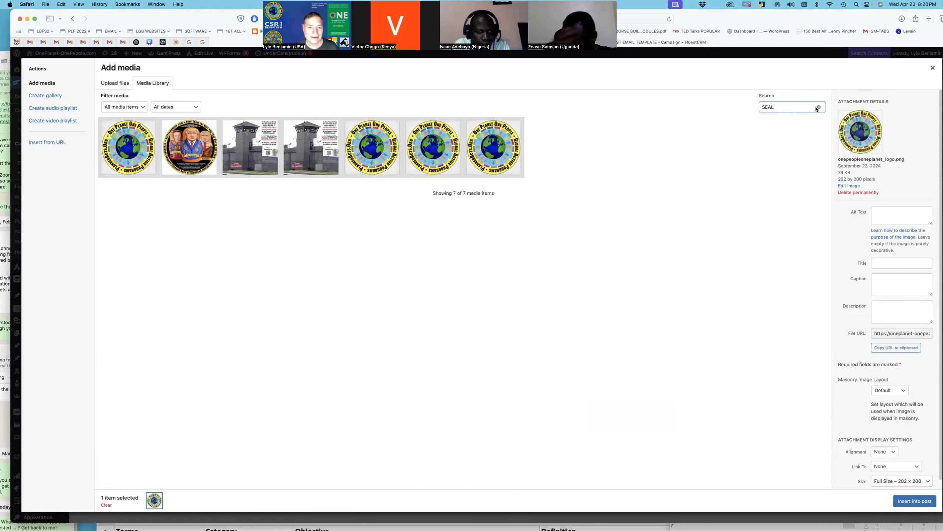
pyautogui.click(379, 140)
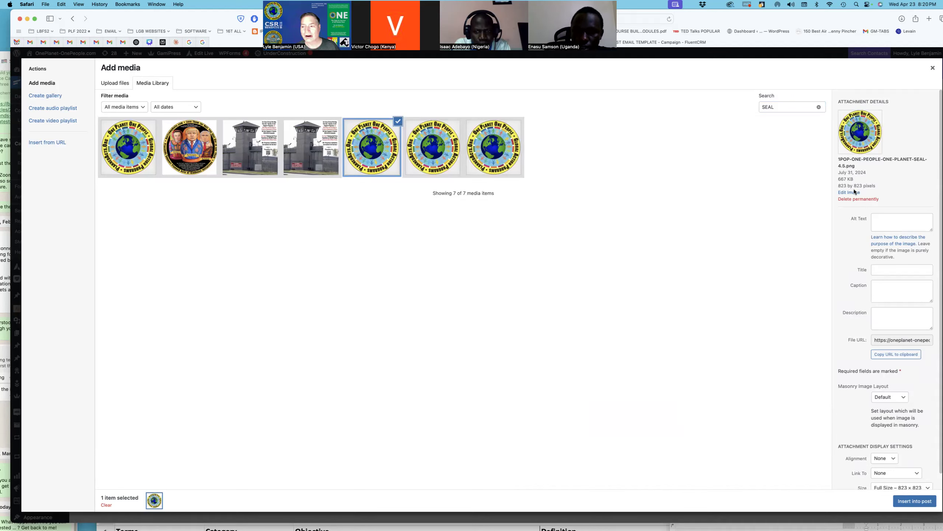
pyautogui.scroll(-1, 851, 191)
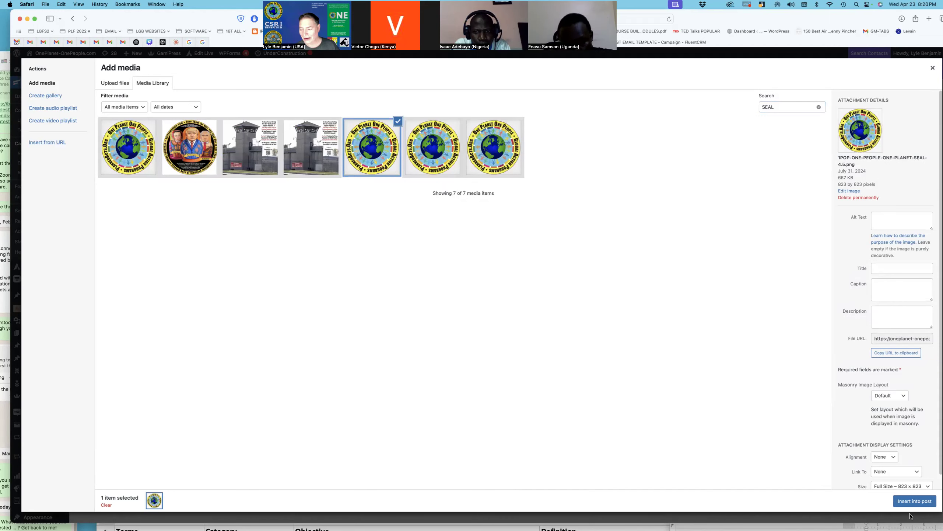
pyautogui.click(910, 501)
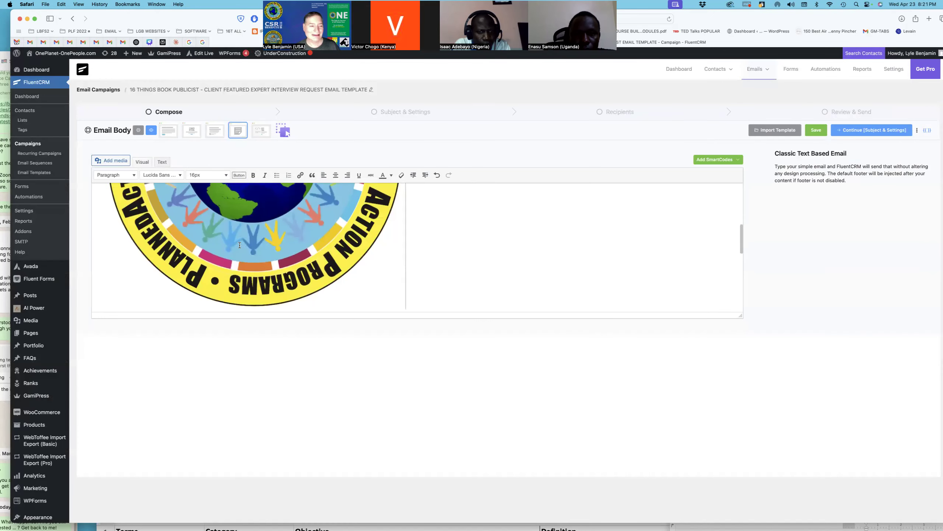
# Step: Shrink and centre the seal image, leaving the caret on the blank line above 'Hi'
pyautogui.scroll(5, 240, 245)
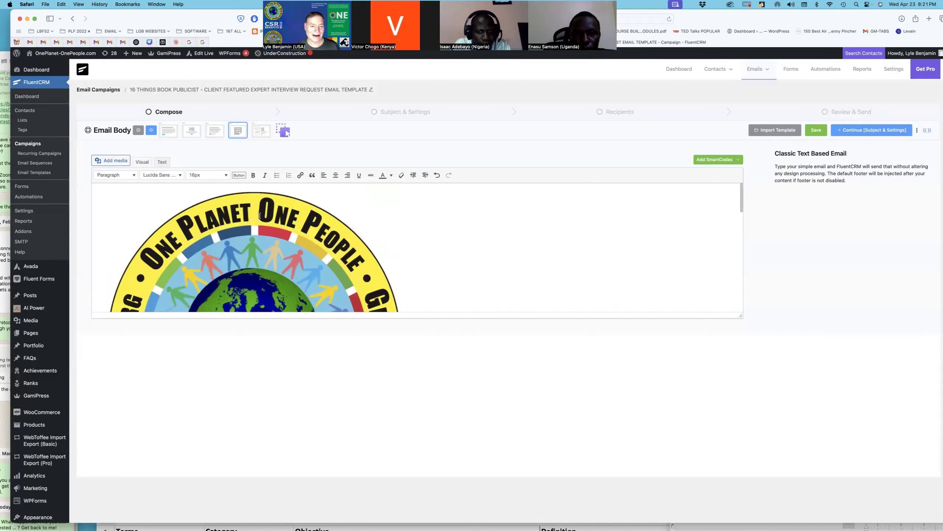
pyautogui.click(261, 229)
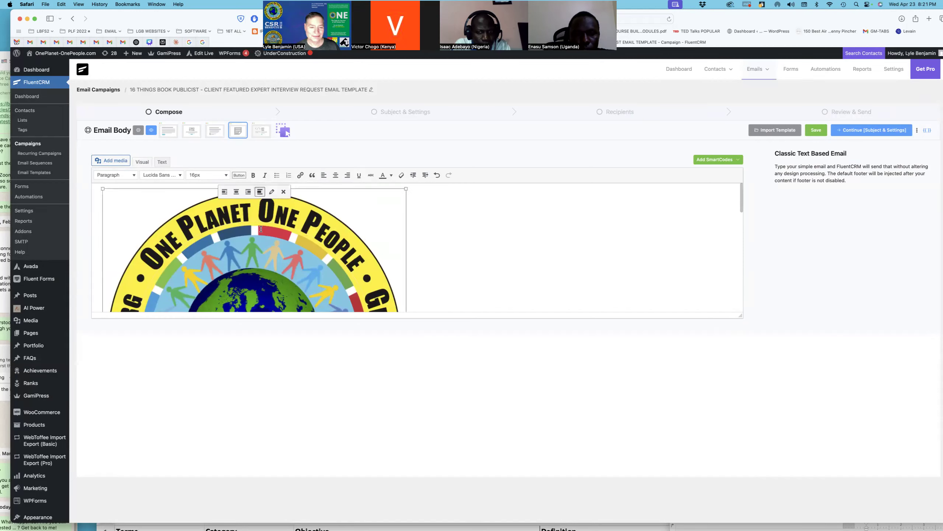
pyautogui.moveTo(406, 187); pyautogui.dragTo(207, 212)
pyautogui.scroll(-3, 295, 247)
pyautogui.scroll(3, 258, 240)
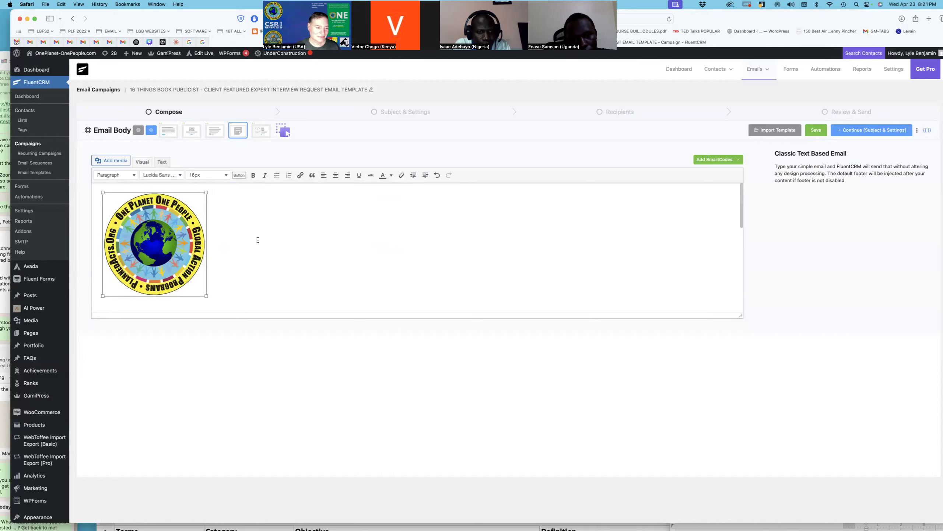
pyautogui.moveTo(207, 295); pyautogui.dragTo(186, 263)
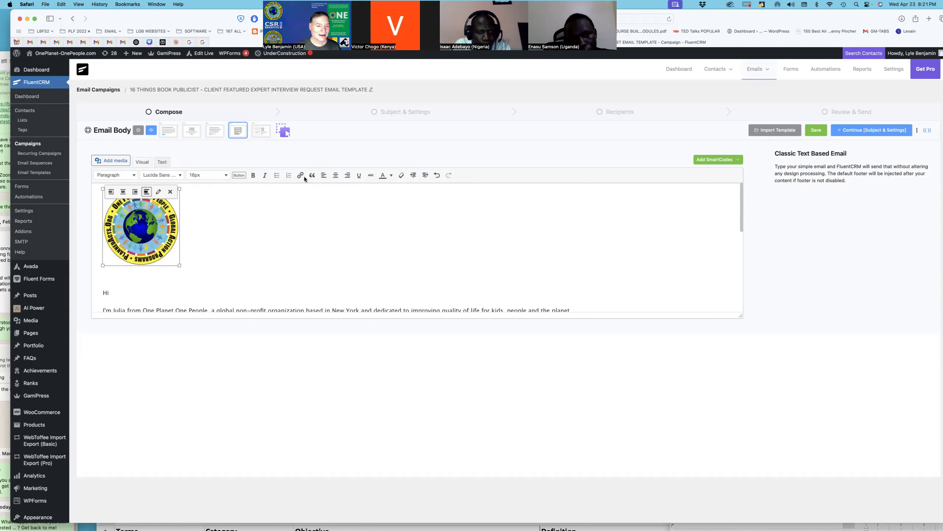
pyautogui.click(335, 175)
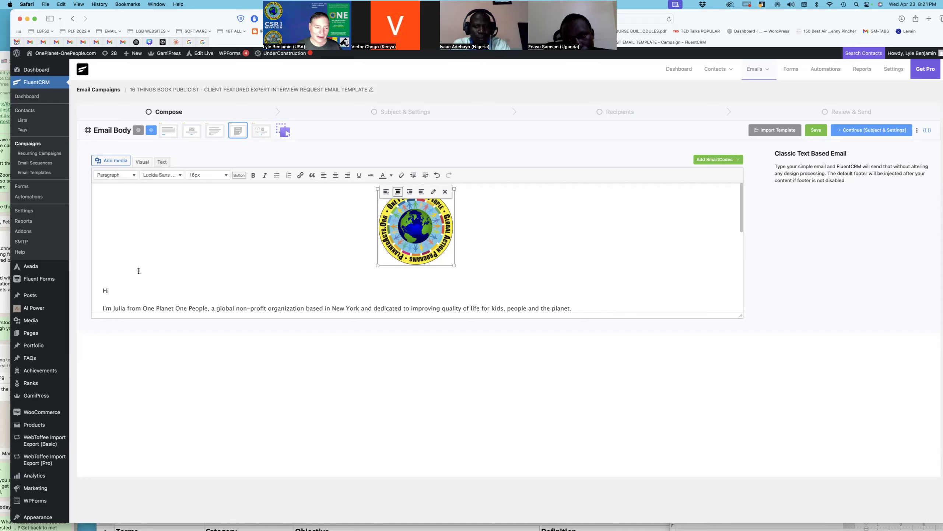
pyautogui.click(126, 277)
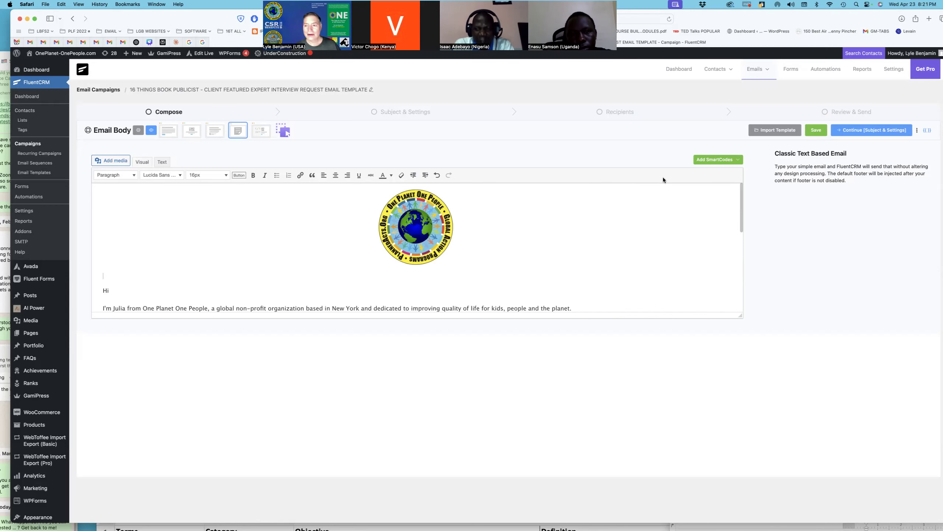
# Step: Insert the {{contact.first_name}} and {{contact.last_name}} smartcodes on a line above the greeting
pyautogui.click(725, 162)
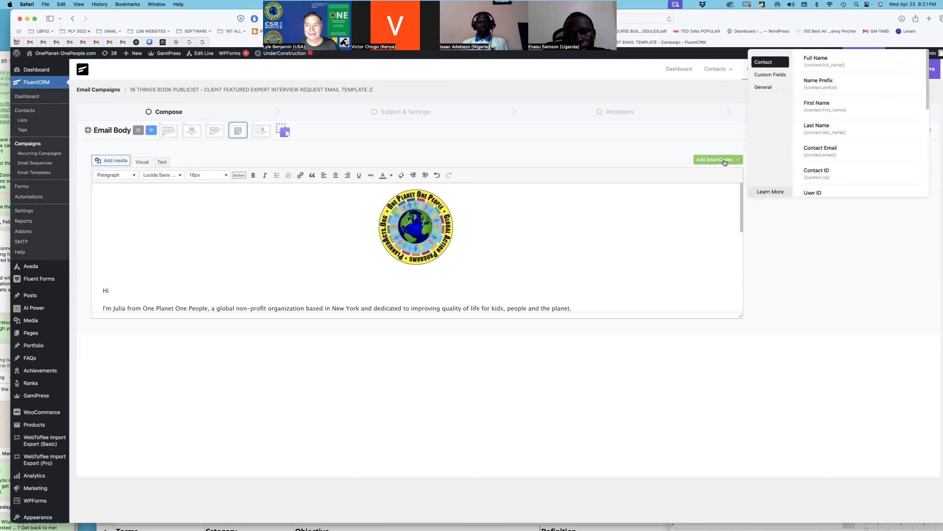
pyautogui.click(810, 103)
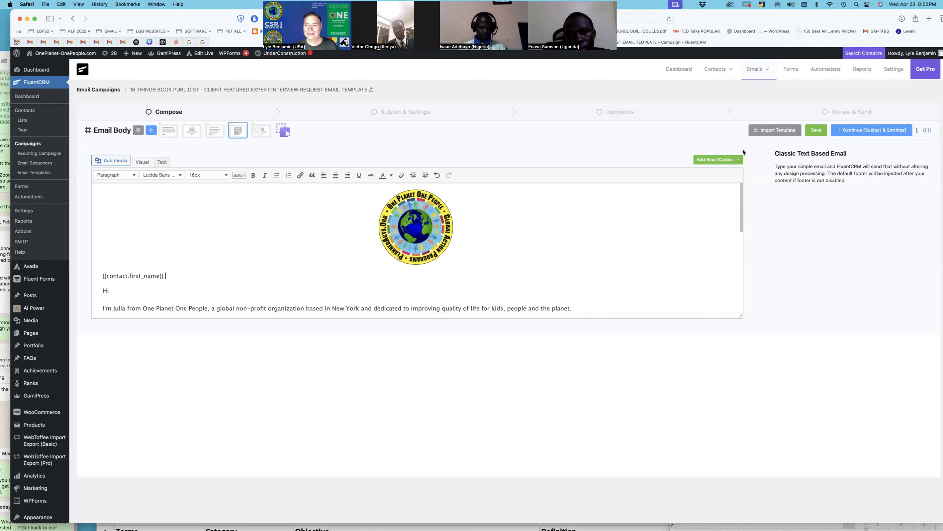
pyautogui.click(730, 161)
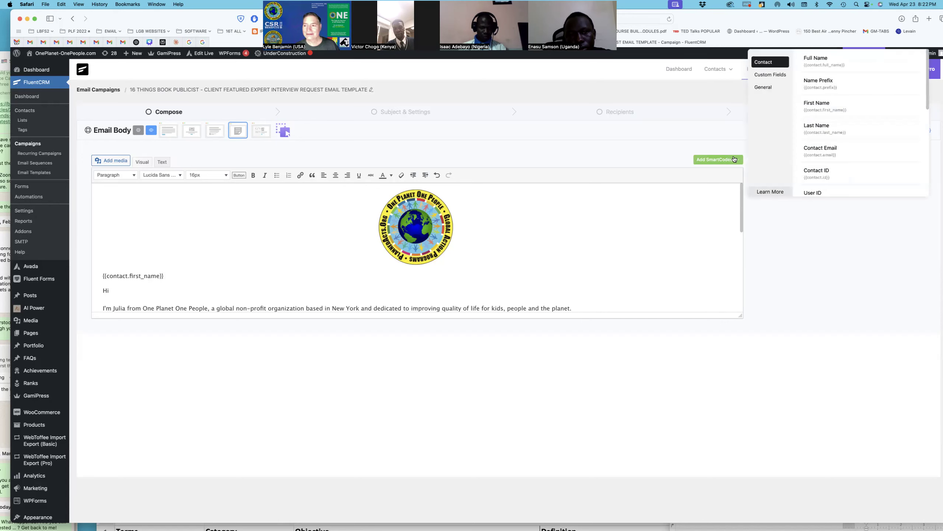
pyautogui.click(833, 133)
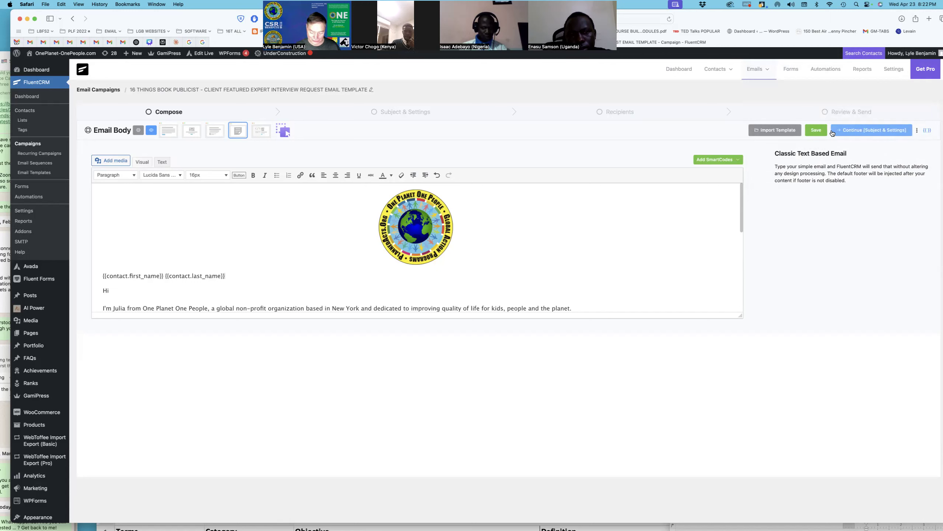
pyautogui.press('Return')
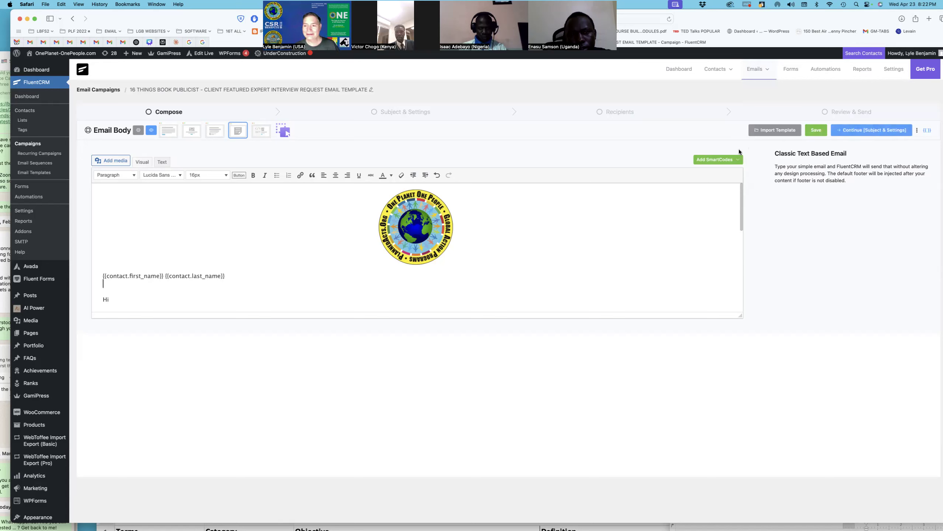
# Step: Add the {{contact.custom.title}} custom-field smartcode on the next line
pyautogui.click(725, 162)
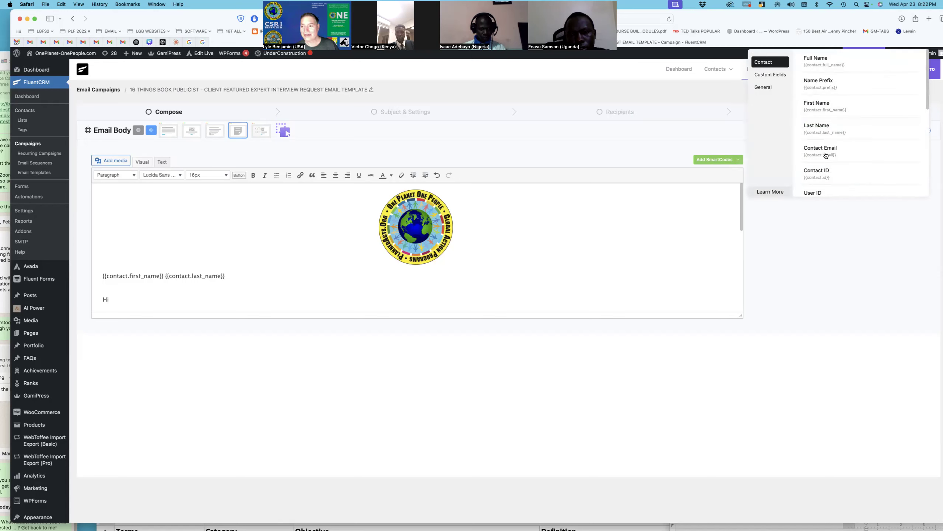
pyautogui.scroll(-3, 825, 155)
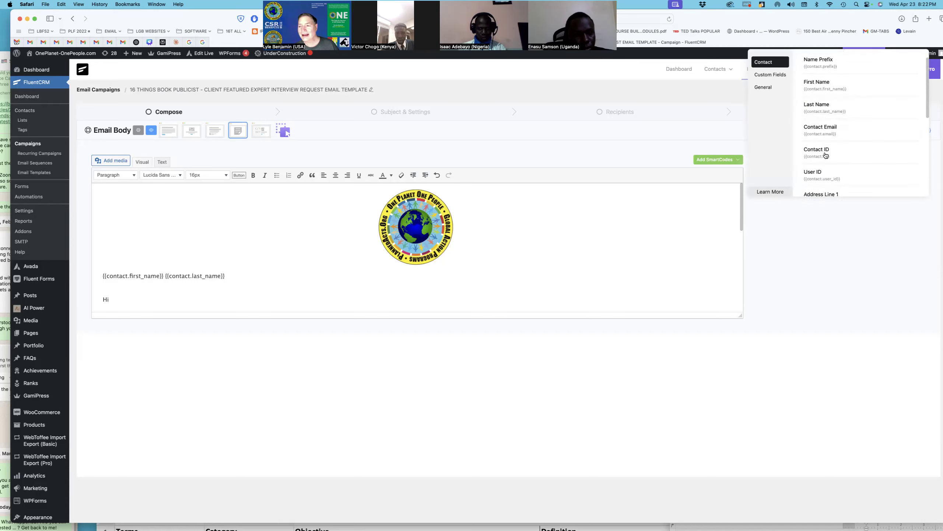
pyautogui.scroll(-2, 825, 156)
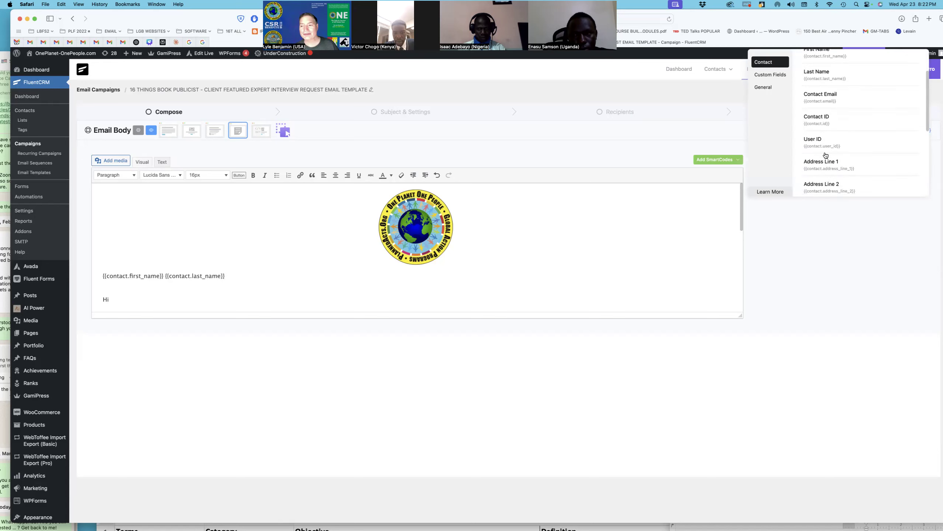
pyautogui.scroll(-5, 825, 155)
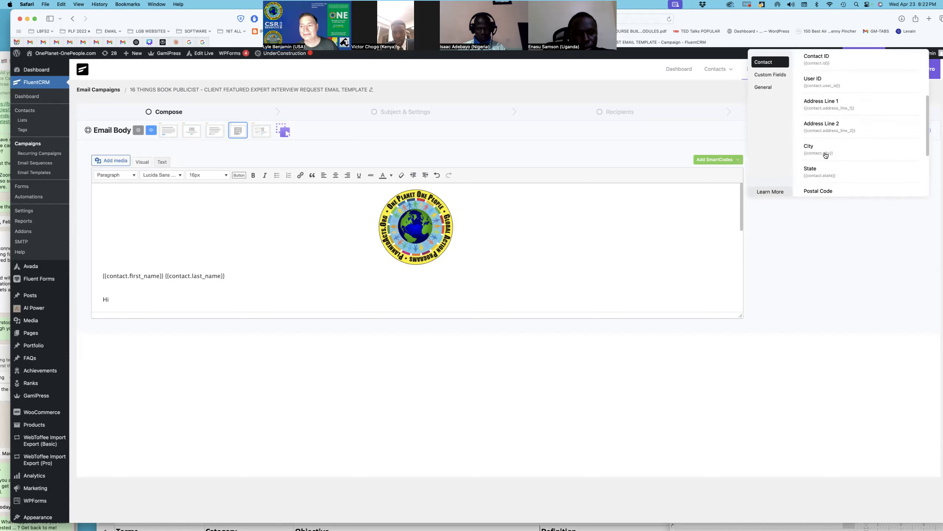
pyautogui.scroll(-2, 825, 155)
pyautogui.scroll(3, 825, 156)
pyautogui.scroll(6, 825, 156)
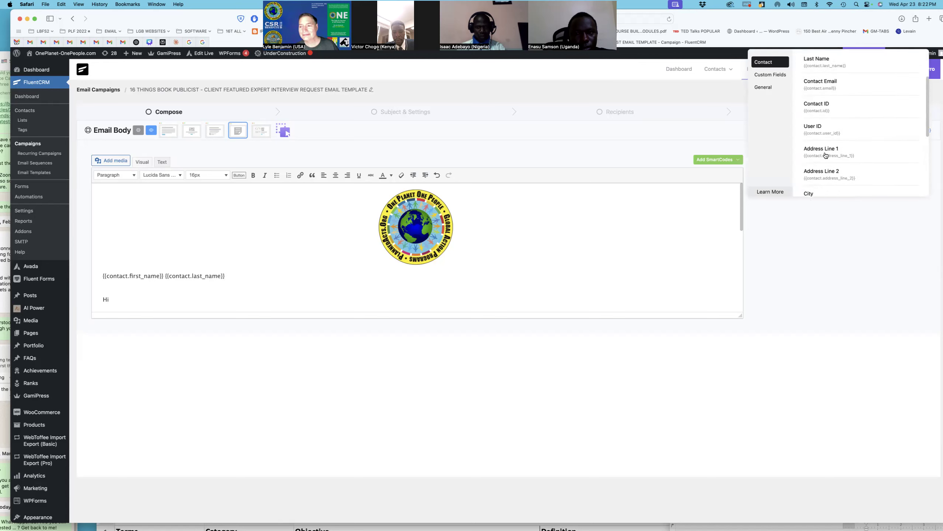
pyautogui.scroll(2, 825, 156)
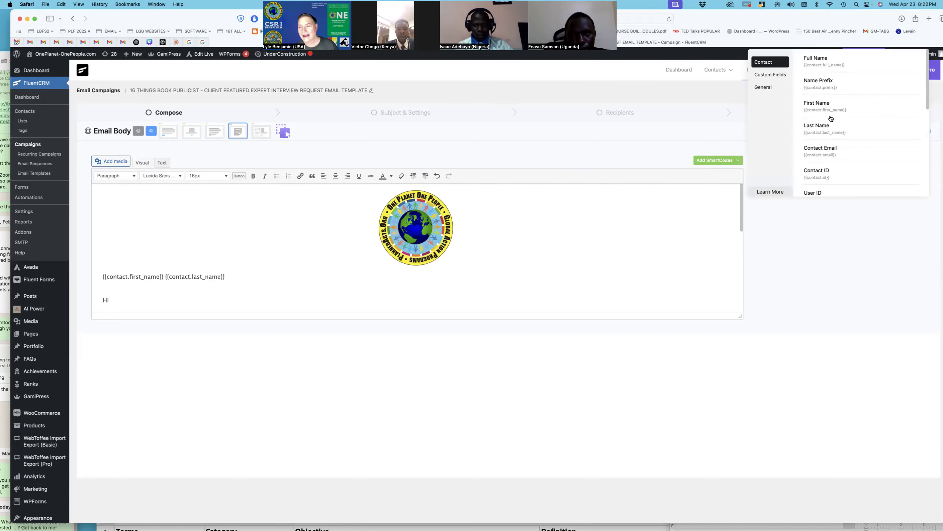
pyautogui.scroll(-1, 831, 118)
pyautogui.scroll(-4, 831, 118)
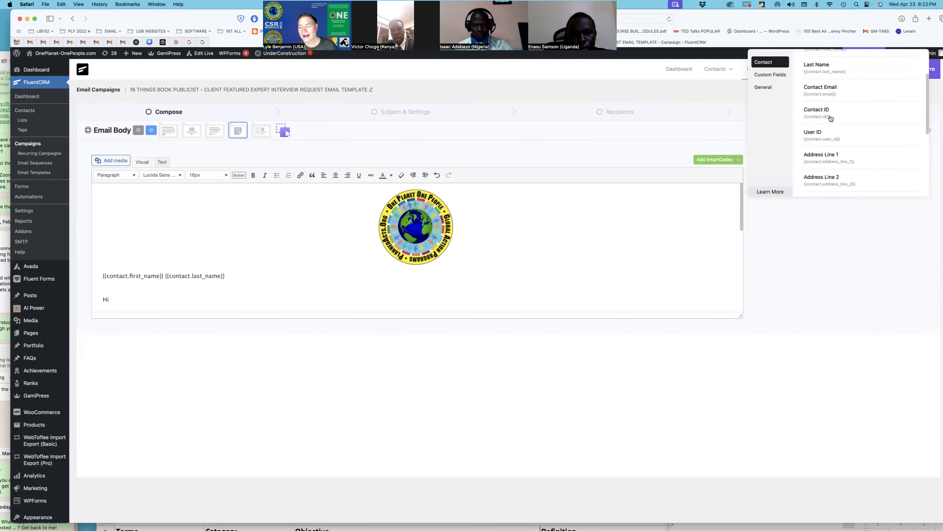
pyautogui.scroll(-5, 831, 119)
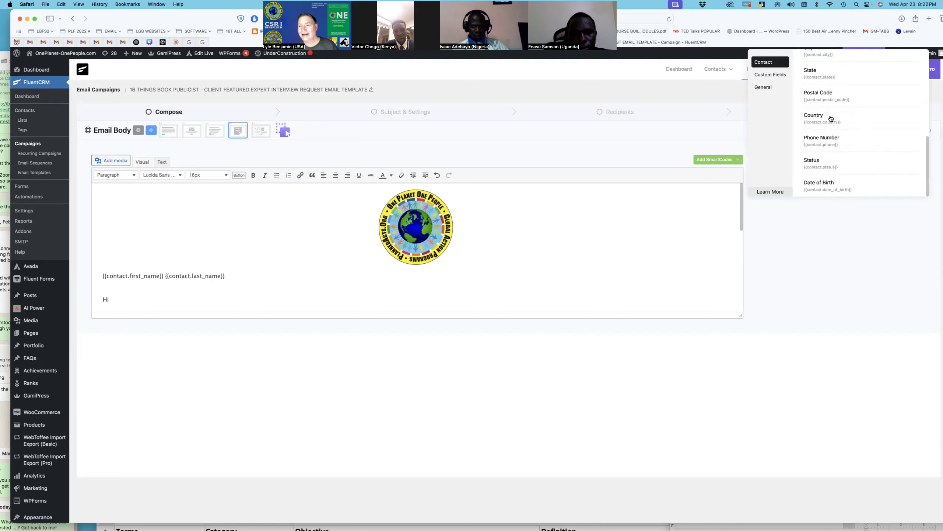
pyautogui.click(771, 74)
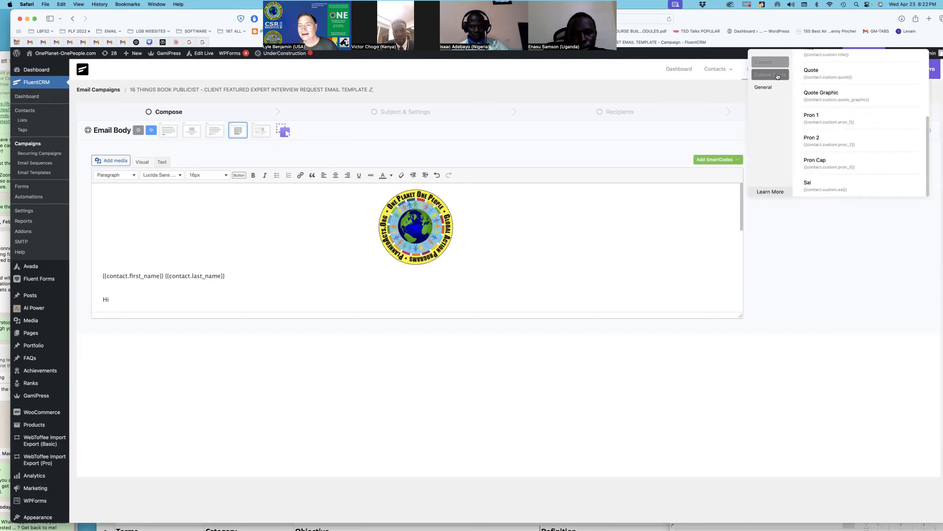
pyautogui.scroll(-3, 825, 116)
pyautogui.scroll(5, 824, 117)
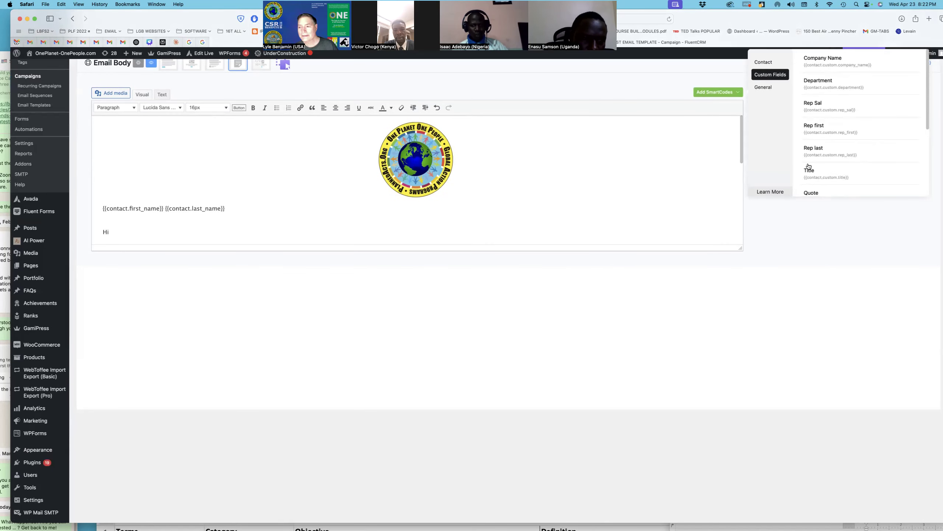
pyautogui.click(822, 178)
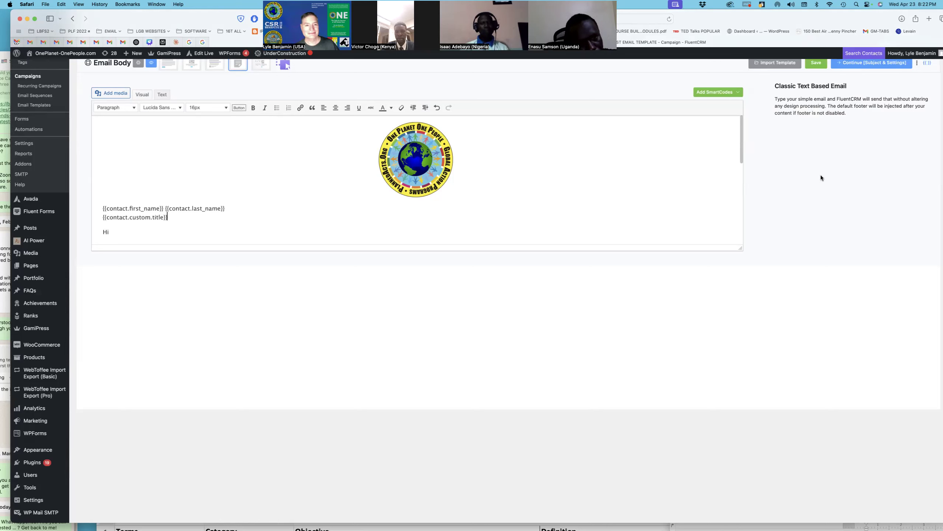
pyautogui.hotkey('shift', 'Return')
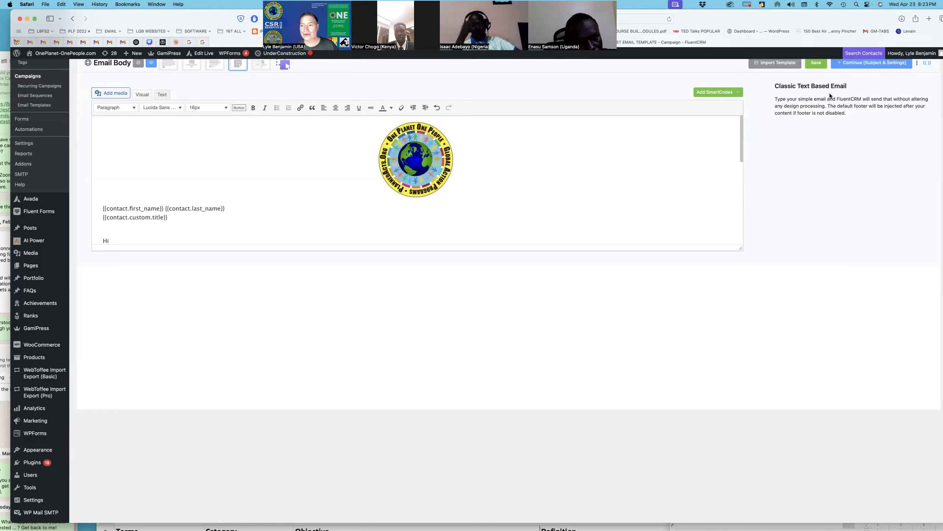
# Step: Add the {{contact.custom.company_name}} smartcode on its own line below the title
pyautogui.click(726, 92)
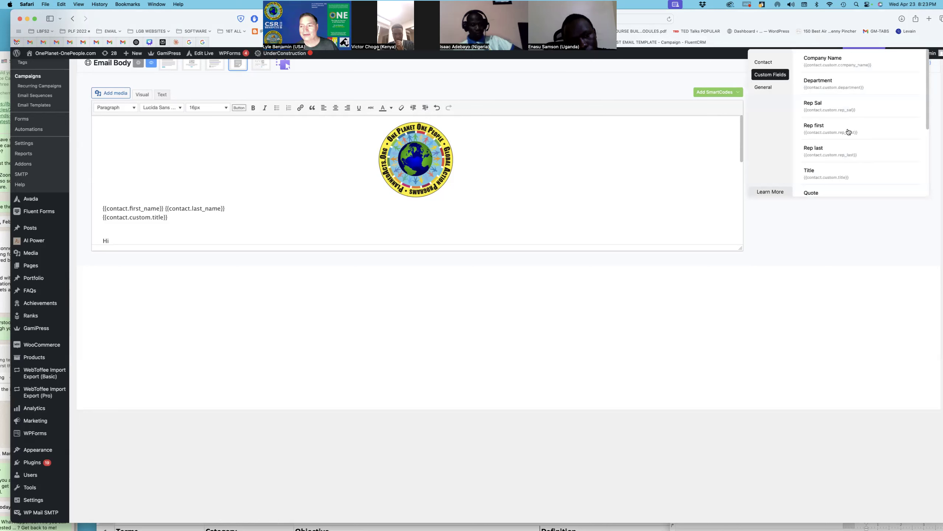
pyautogui.scroll(-3, 848, 132)
pyautogui.scroll(3, 848, 131)
pyautogui.click(822, 72)
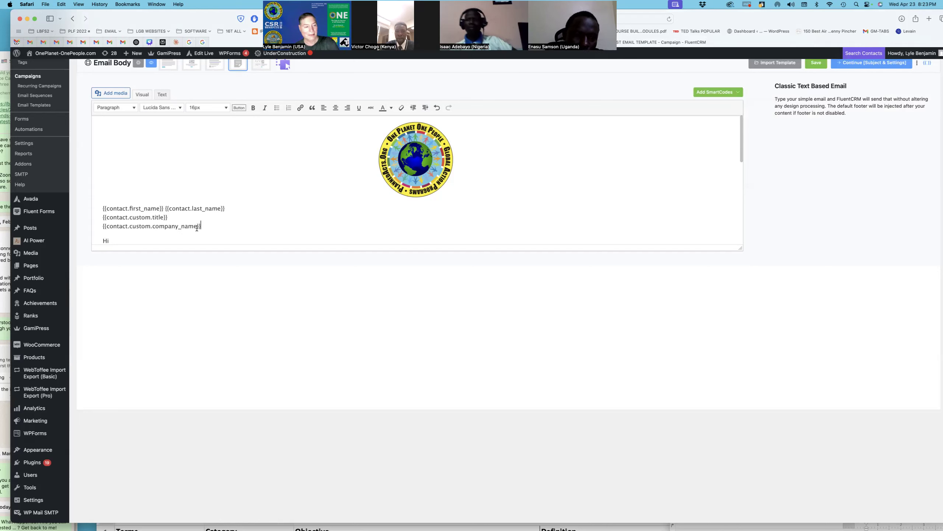
pyautogui.scroll(-1, 208, 227)
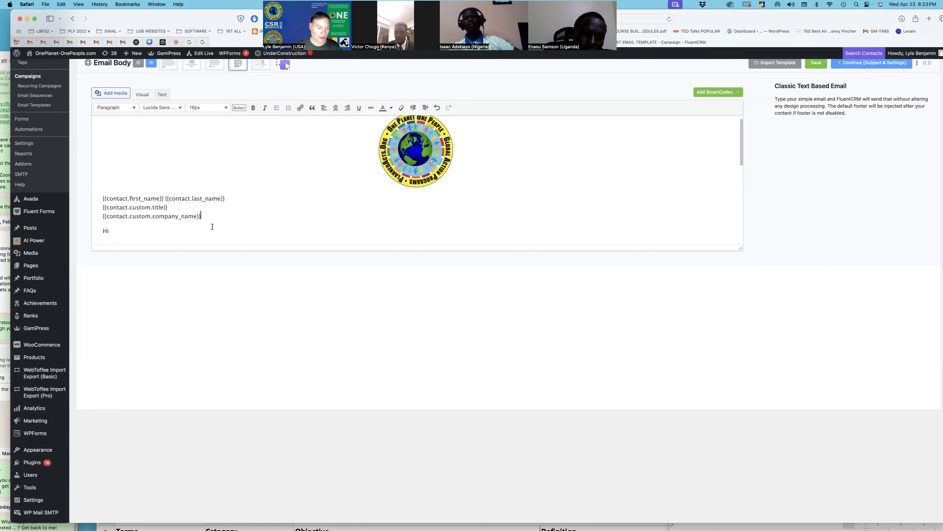
pyautogui.hotkey('shift', 'Return')
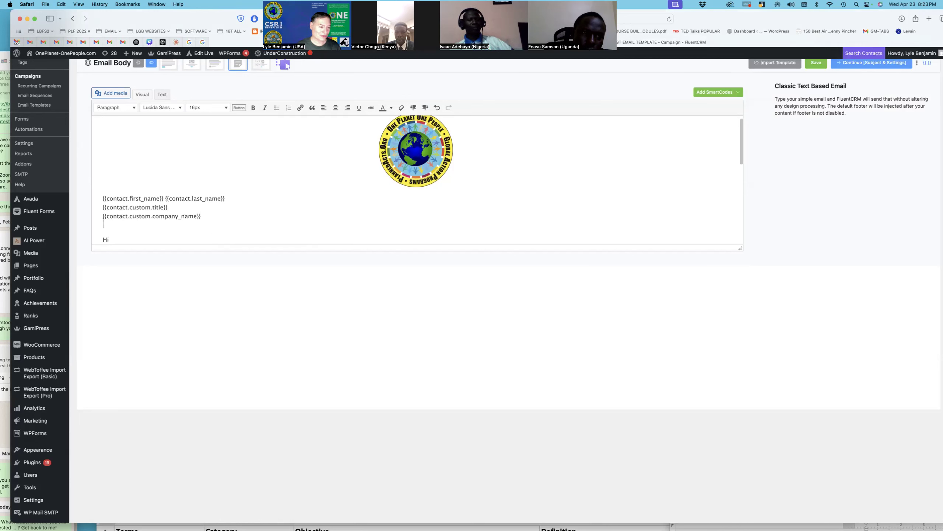
pyautogui.scroll(-5, 230, 215)
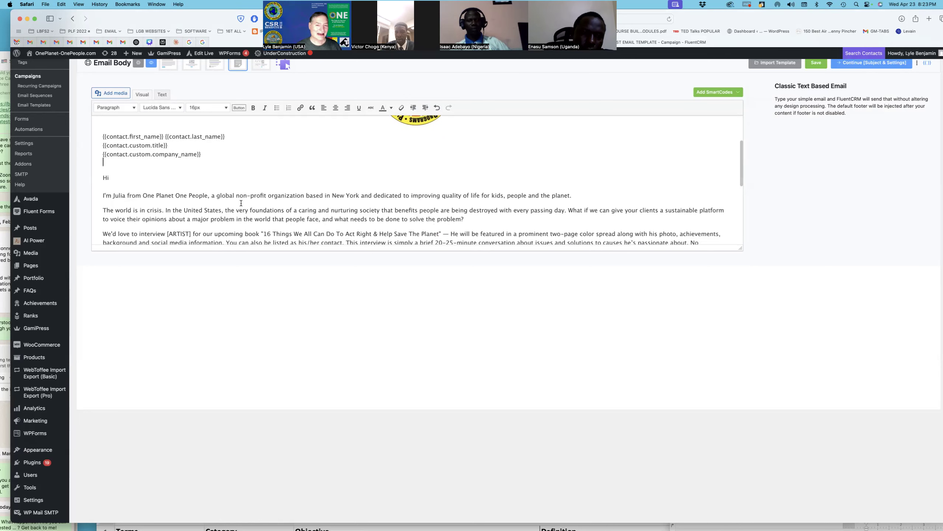
# Step: Fix the greeting's typo and insert the {{contact.first_name}} smartcode after 'Hi'
pyautogui.click(184, 179)
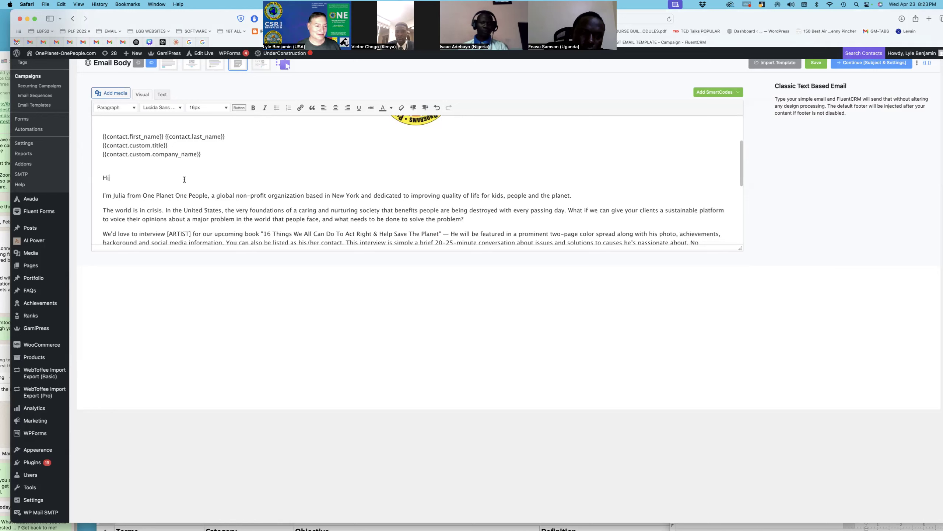
pyautogui.press('BackSpace')
pyautogui.write('e')
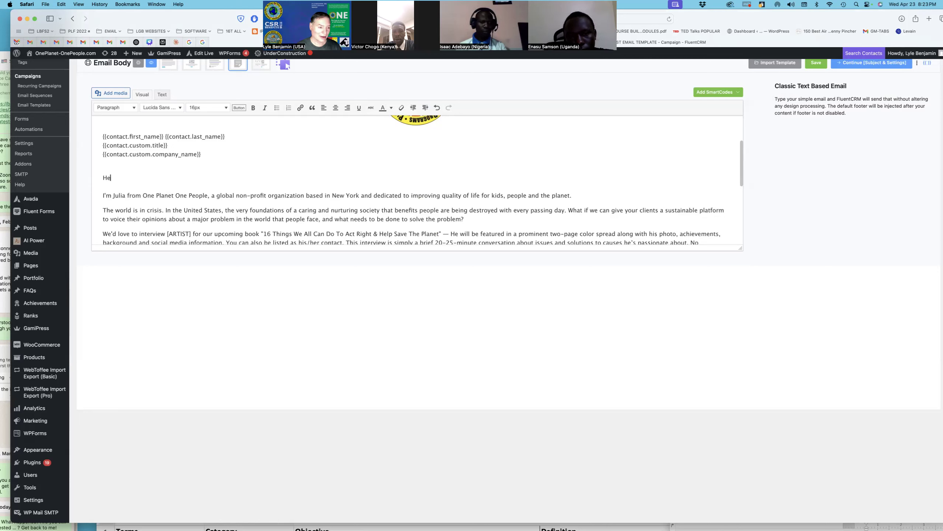
pyautogui.press('BackSpace')
pyautogui.write('i')
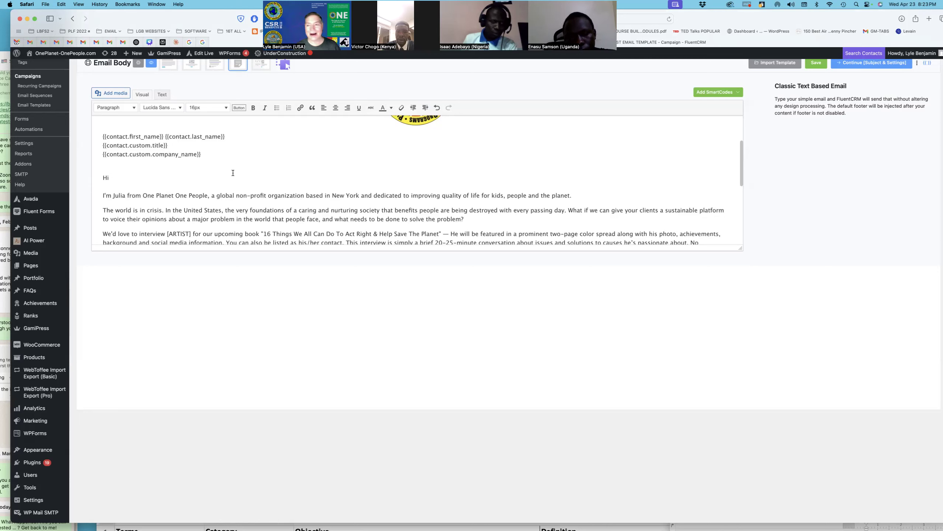
pyautogui.click(735, 92)
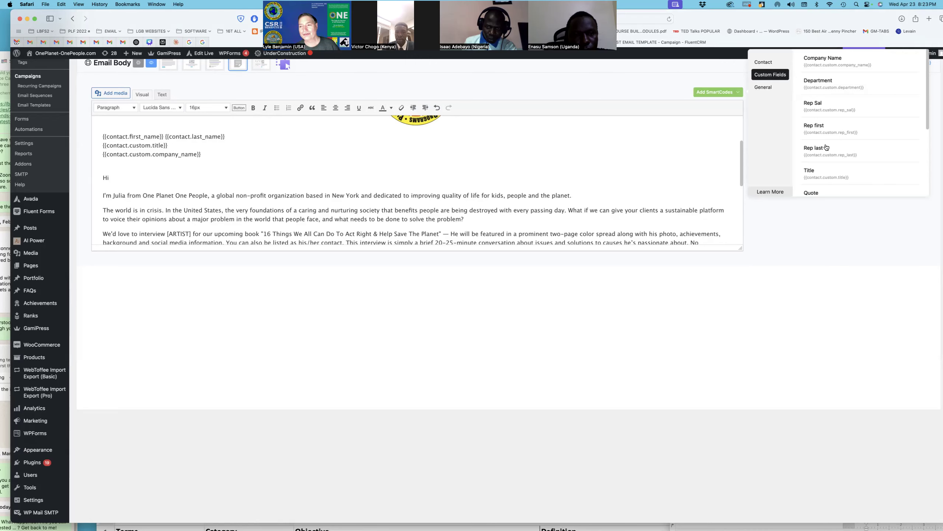
pyautogui.scroll(3, 827, 148)
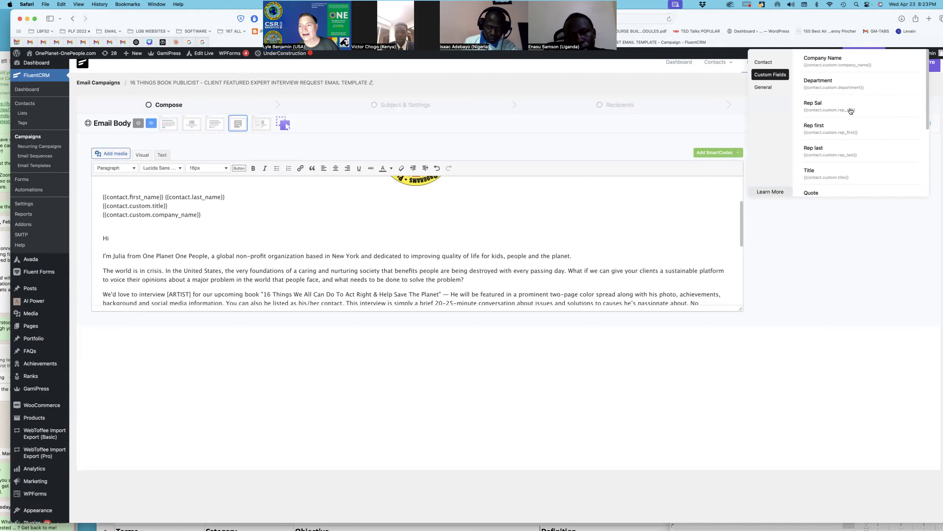
pyautogui.scroll(1, 817, 92)
pyautogui.click(785, 63)
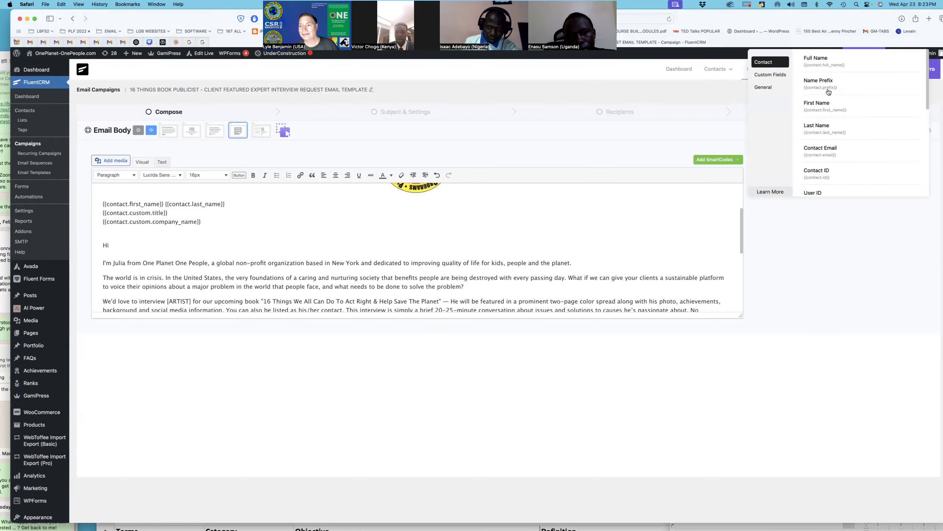
pyautogui.click(829, 106)
# Step: Add a comma after the first-name smartcode in the greeting
pyautogui.write(',')
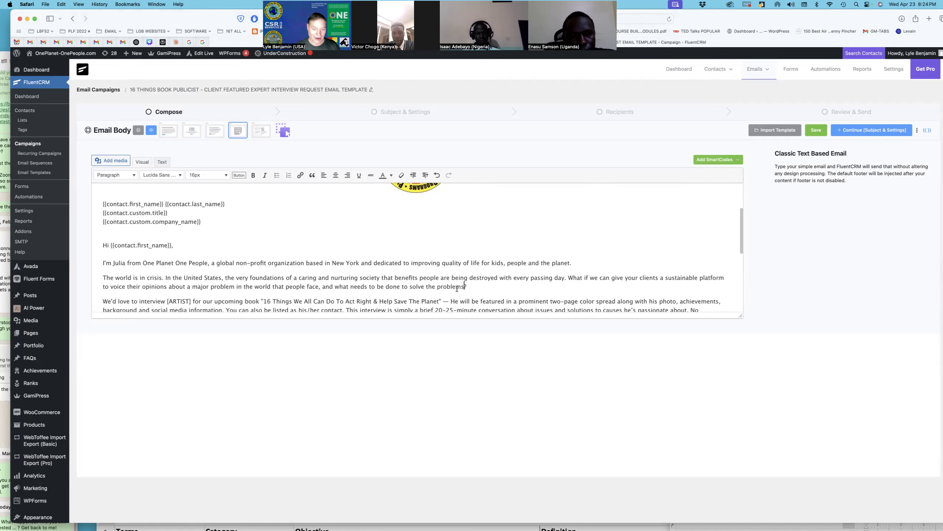
# Step: Change 'the' to 'these', pluralise 'problem', and remove 'a' before 'major'
pyautogui.click(435, 286)
pyautogui.write('se')
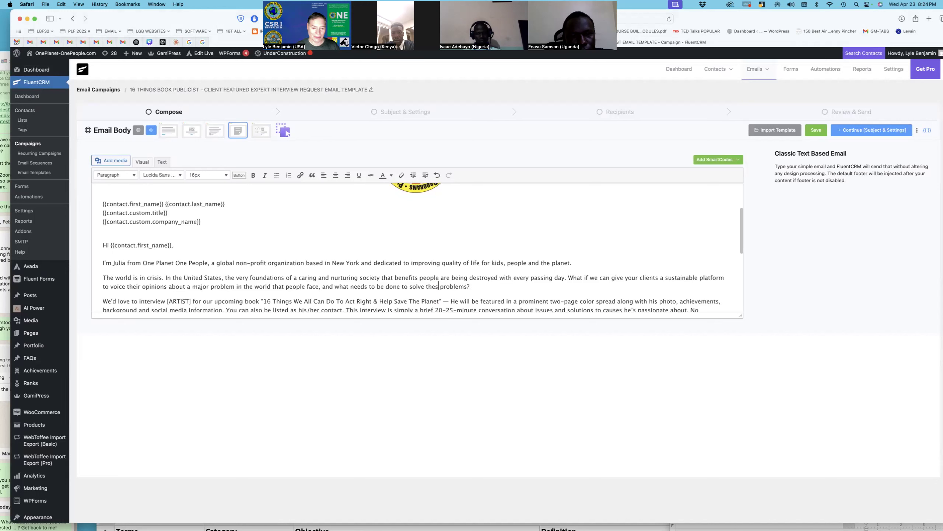
pyautogui.click(233, 286)
pyautogui.write('s')
pyautogui.click(192, 286)
pyautogui.press('BackSpace')
pyautogui.press('BackSpace')
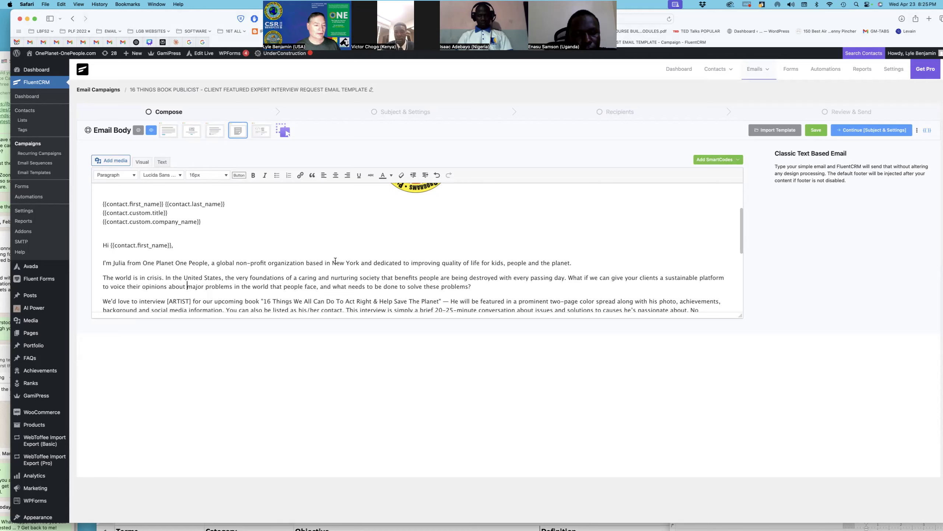
# Step: Select the [ARTIST] placeholder in the email body
pyautogui.scroll(-3, 317, 258)
pyautogui.scroll(-1, 318, 258)
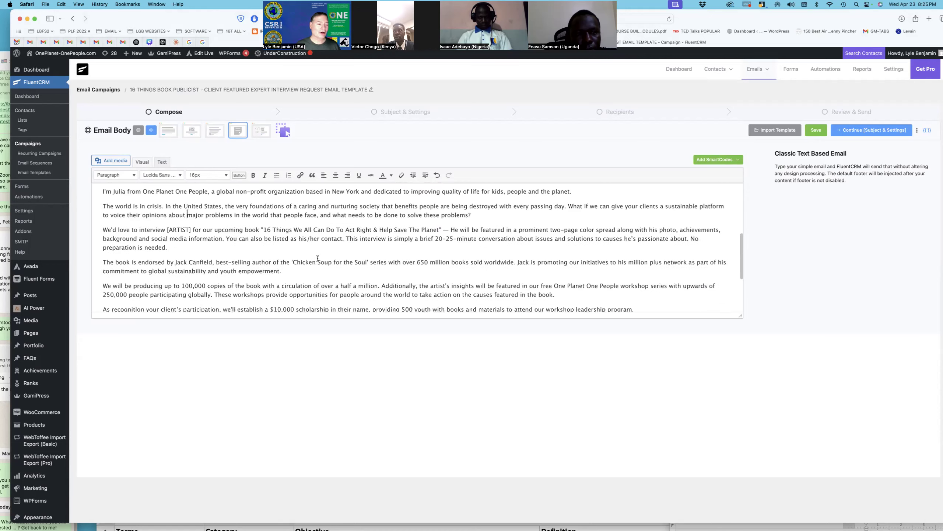
pyautogui.moveTo(190, 230); pyautogui.dragTo(167, 230)
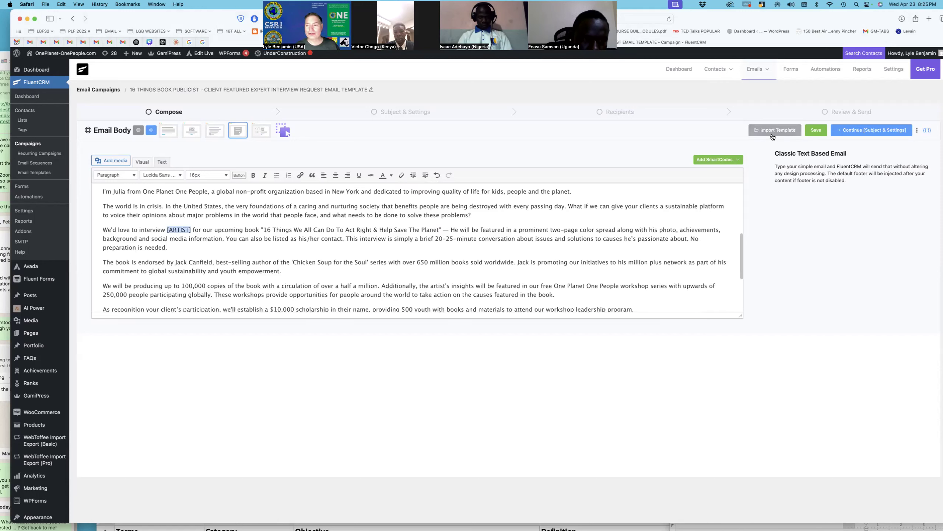
# Step: Browse the Custom Fields smartcodes in the SmartCodes dropdown
pyautogui.click(716, 160)
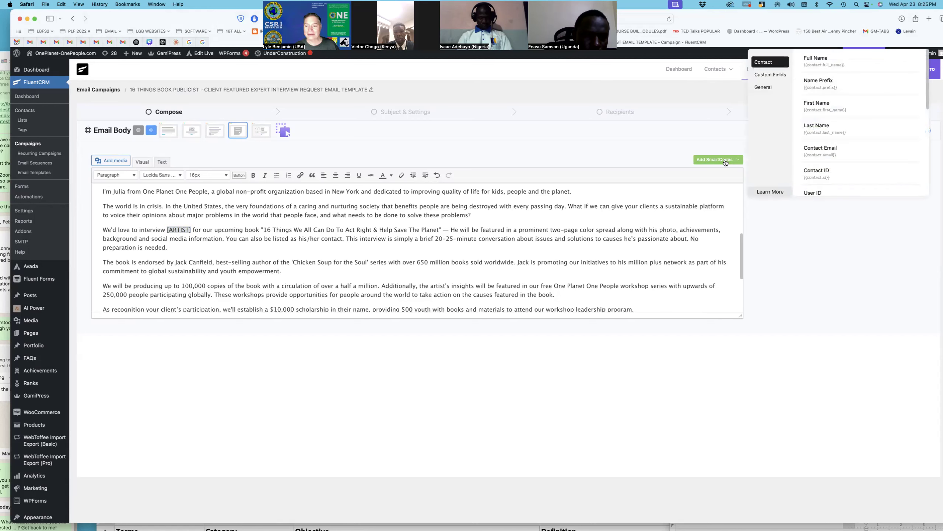
pyautogui.click(778, 77)
pyautogui.scroll(-3, 833, 110)
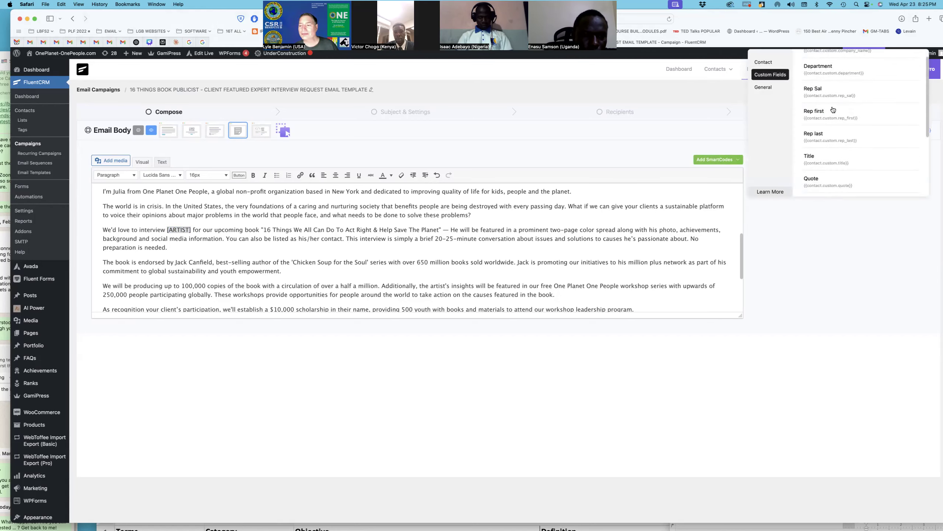
pyautogui.scroll(-2, 834, 109)
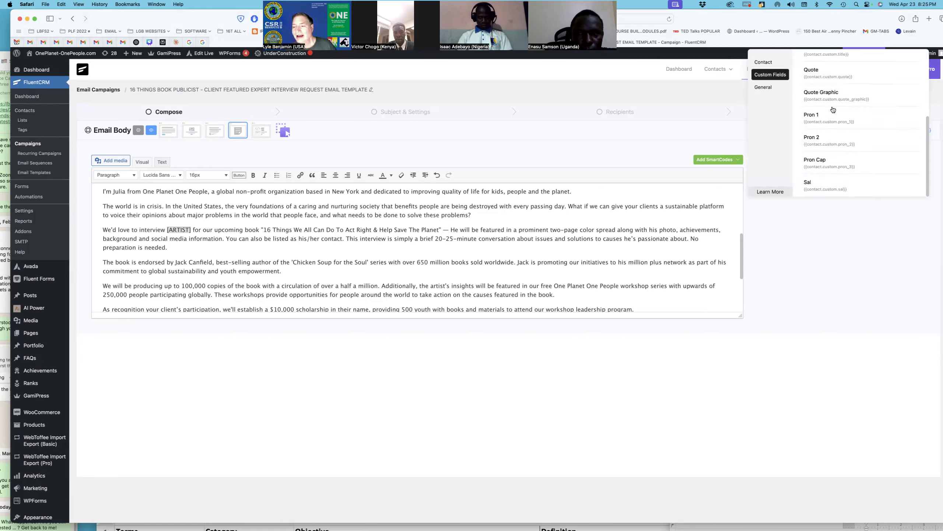
pyautogui.scroll(4, 833, 109)
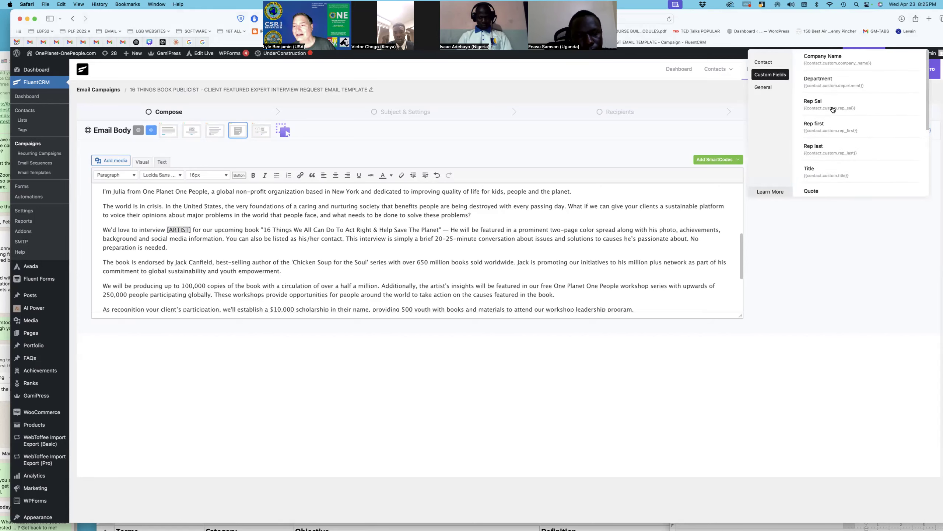
pyautogui.scroll(-4, 833, 109)
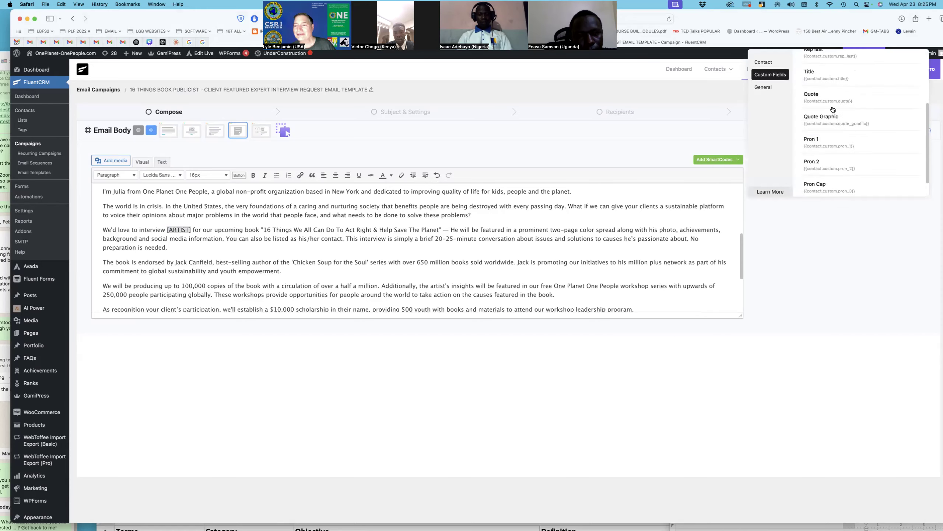
pyautogui.scroll(-2, 834, 110)
pyautogui.scroll(6, 821, 103)
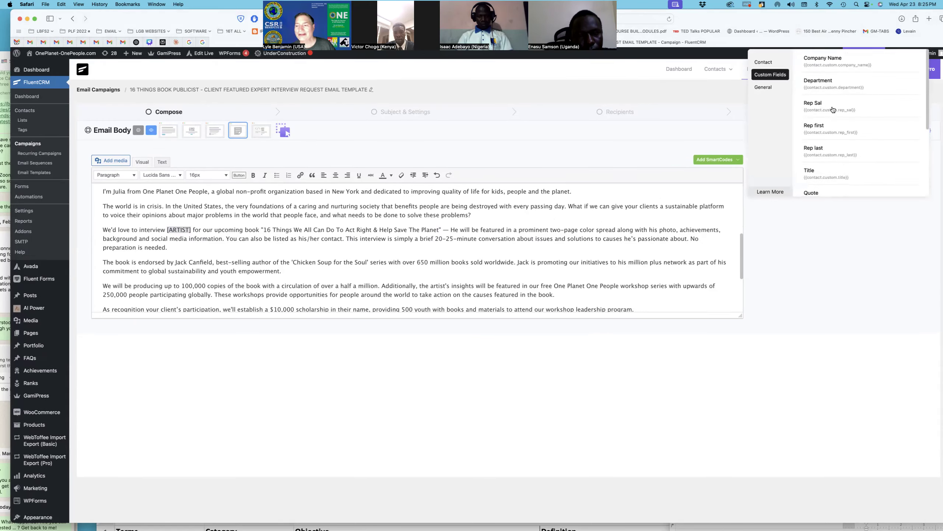
# Step: Look through the Contact smartcodes, then make the [ARTIST] placeholder bold
pyautogui.click(771, 64)
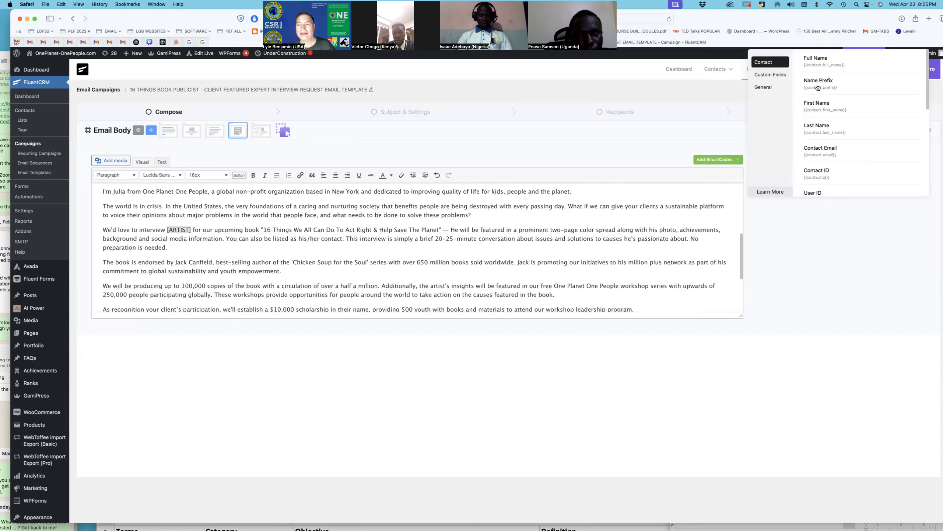
pyautogui.scroll(-3, 825, 98)
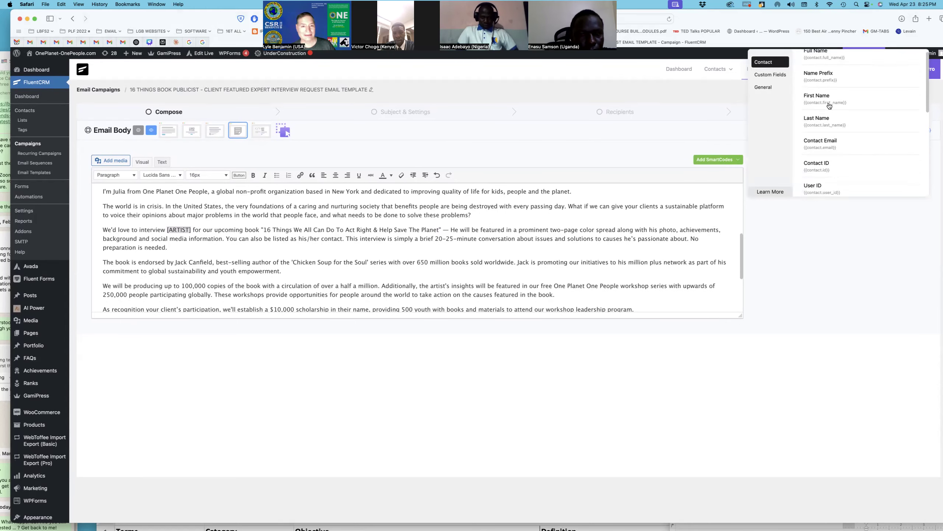
pyautogui.scroll(-3, 830, 106)
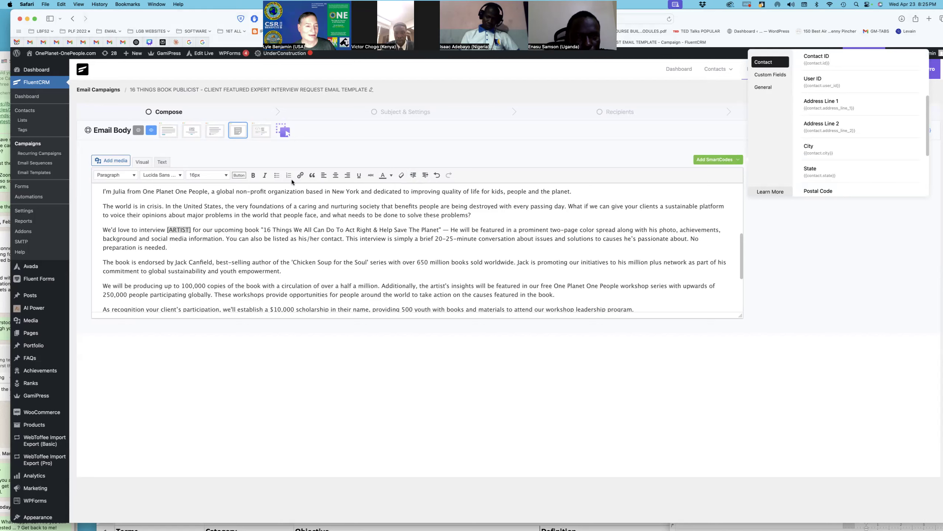
pyautogui.click(252, 177)
# Step: Insert 'Musicians Special Edition.' after the em dash following the book title
pyautogui.click(308, 248)
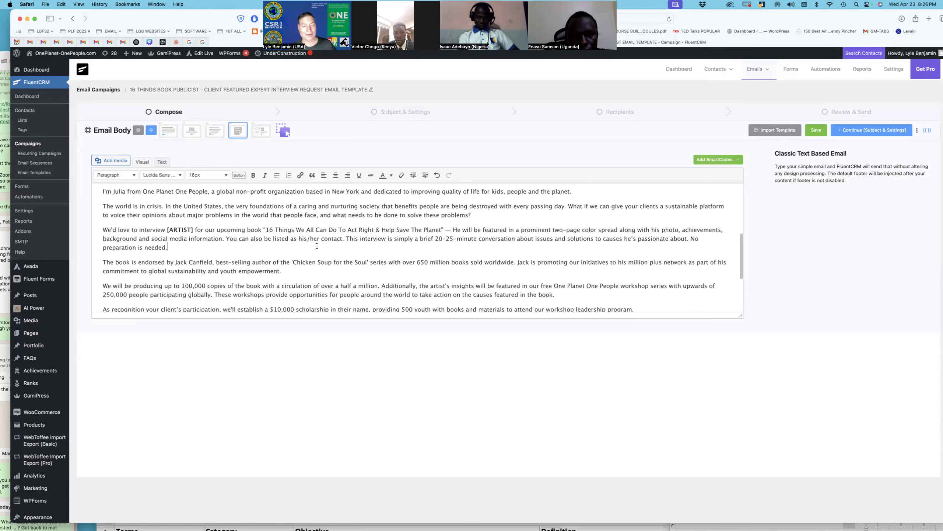
pyautogui.click(452, 229)
pyautogui.write('Musicians ')
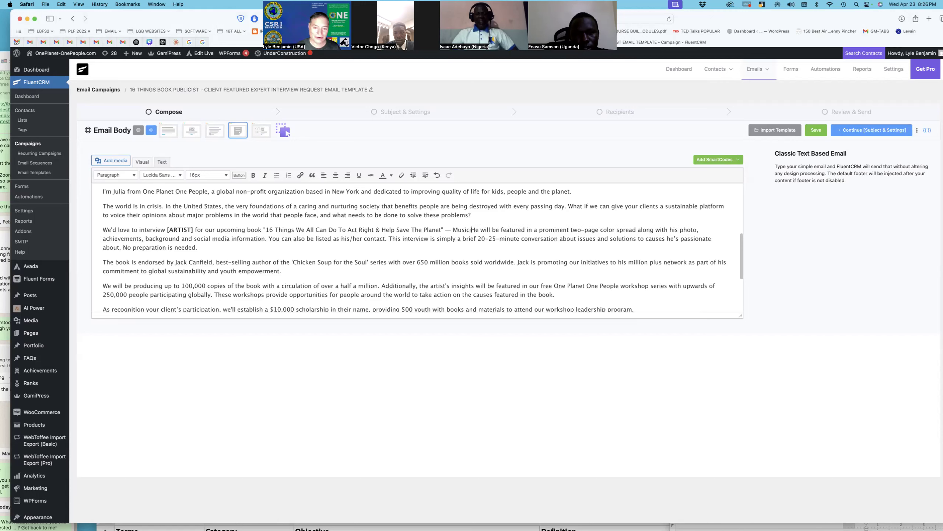
pyautogui.write('Special')
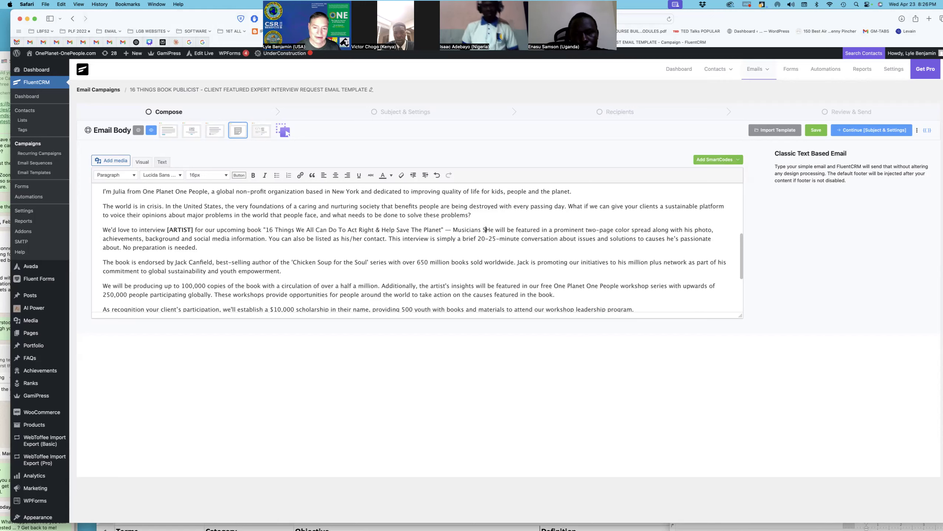
pyautogui.write('dition')
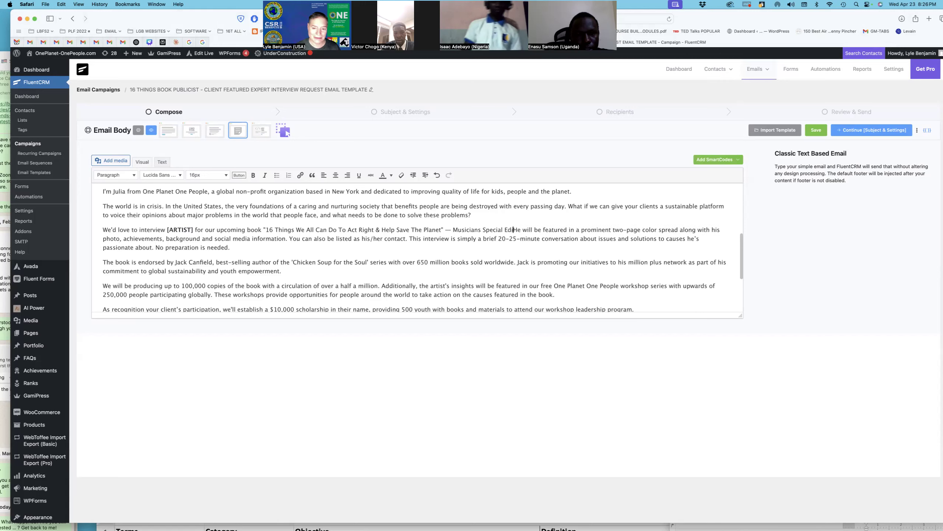
pyautogui.write('.')
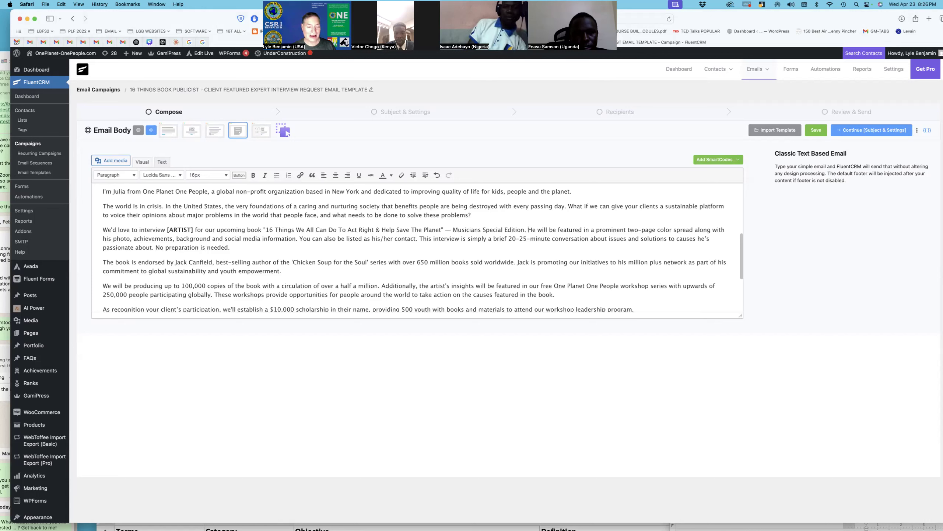
# Step: Change 'his/her contact' to 'his public relations contact'
pyautogui.click(392, 239)
pyautogui.press('BackSpace')
pyautogui.press('BackSpace')
pyautogui.press('BackSpace')
pyautogui.press('BackSpace')
pyautogui.write('public relations')
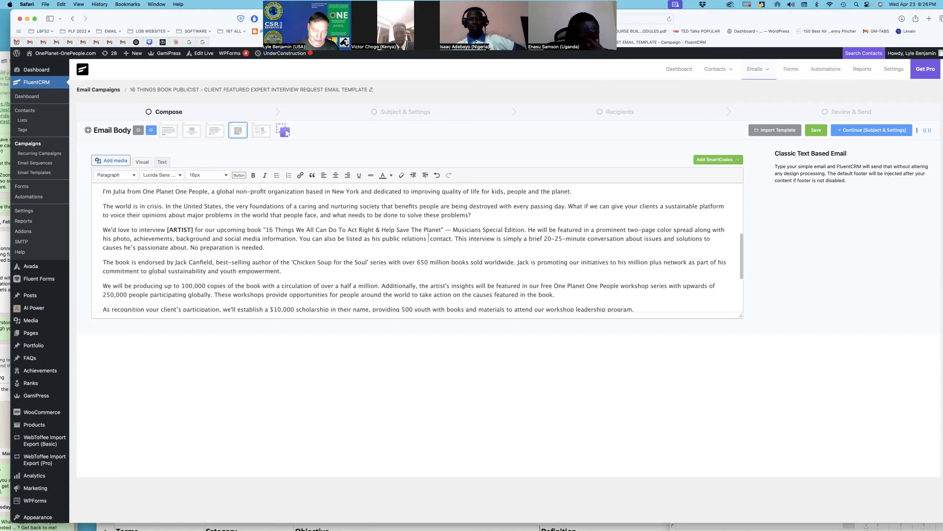
pyautogui.press('BackSpace')
pyautogui.scroll(-1, 389, 240)
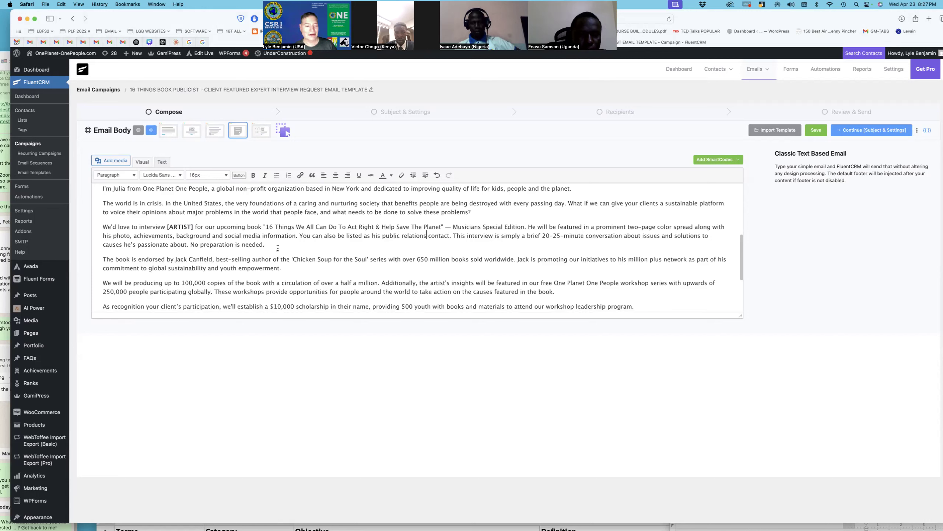
pyautogui.scroll(-3, 278, 248)
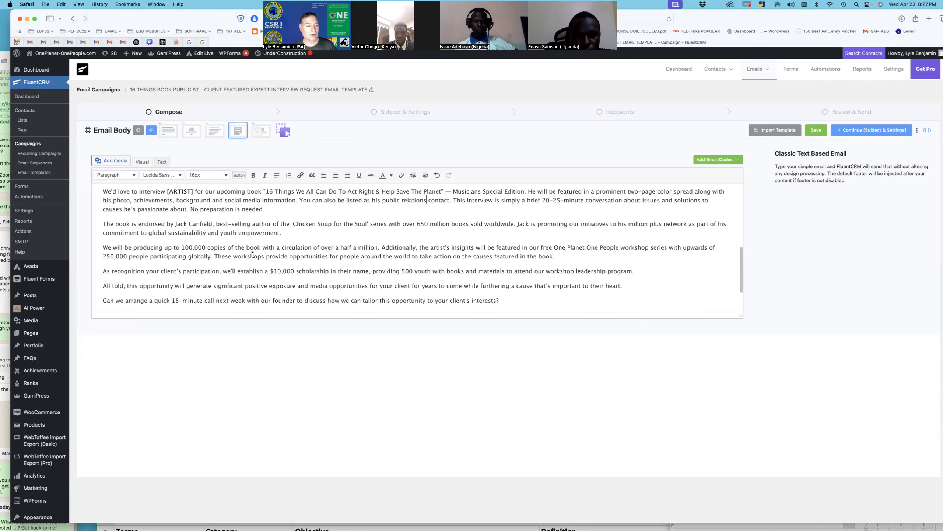
pyautogui.scroll(-2, 242, 262)
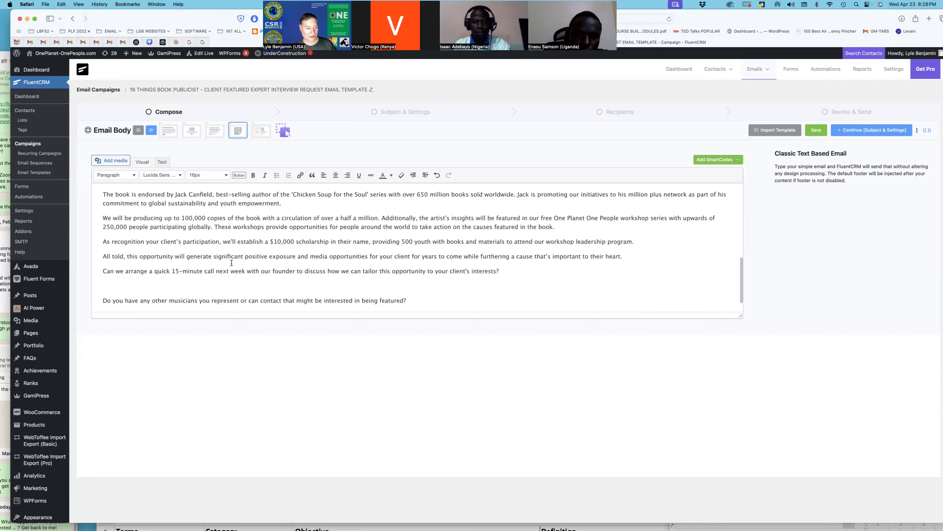
# Step: Type the sign-off 'With best regards,' on the empty line before the final question
pyautogui.click(171, 285)
pyautogui.write('S')
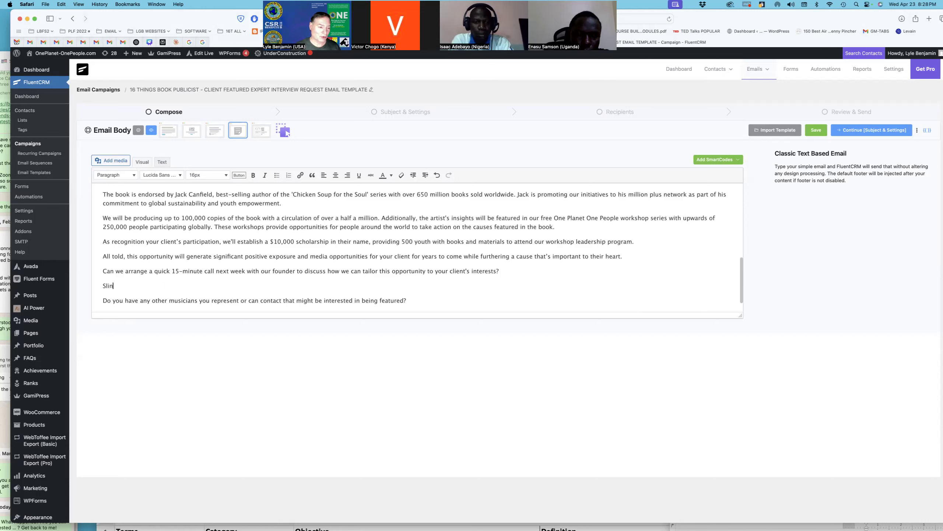
pyautogui.write('inc')
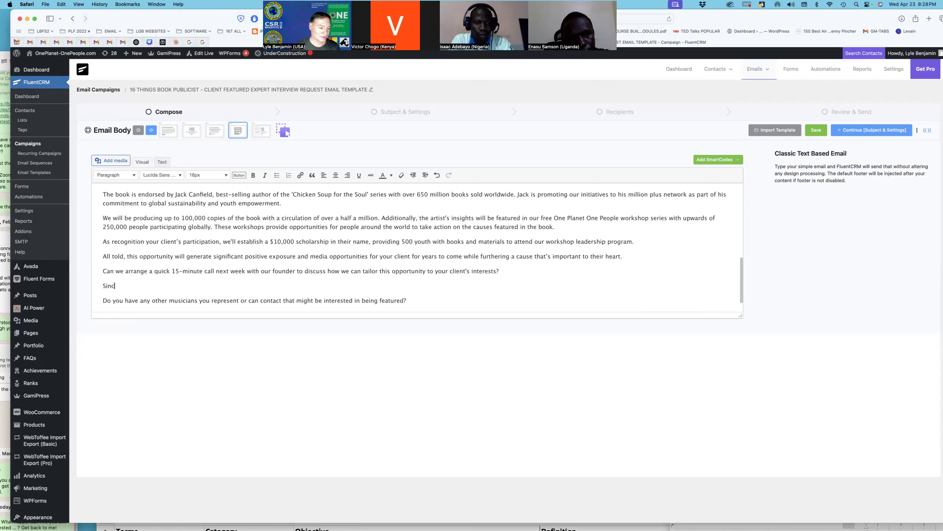
pyautogui.press('BackSpace')
pyautogui.press('BackSpace')
pyautogui.press('BackSpace')
pyautogui.press('BackSpace')
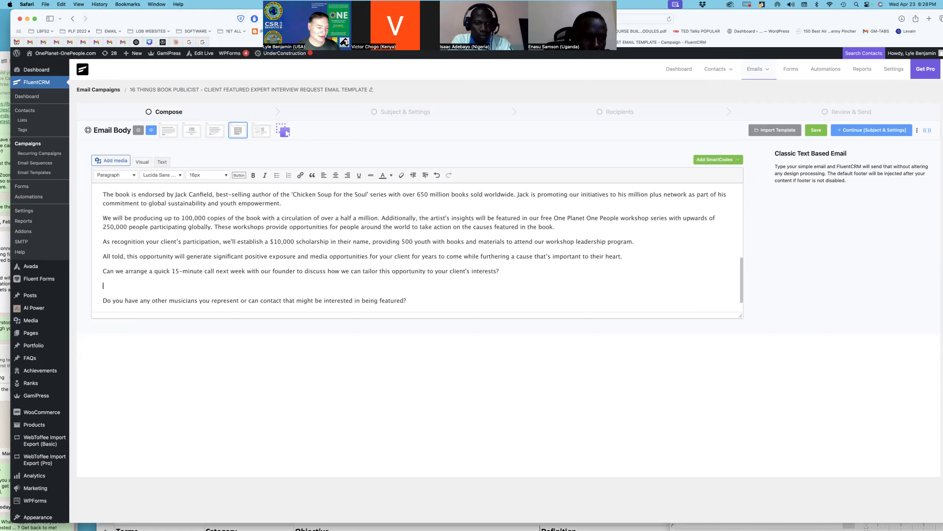
pyautogui.write('With ')
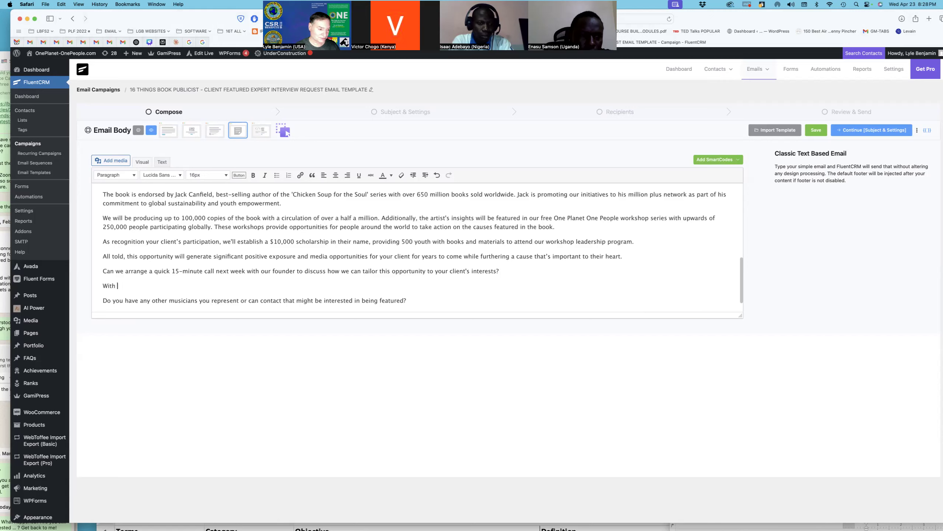
pyautogui.write('best regards,')
pyautogui.press('Return')
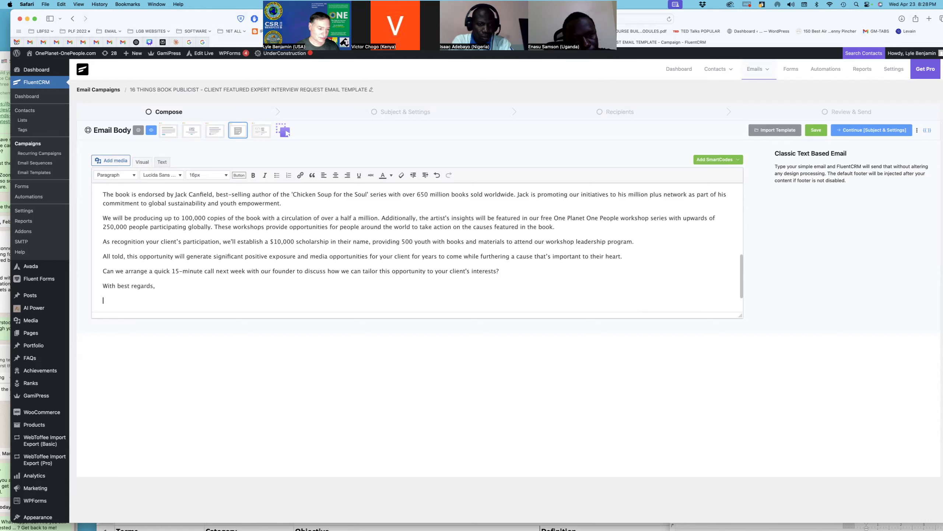
# Step: Add the sender's name beneath the sign-off and switch the tab to Gmail
pyautogui.press('BackSpace')
pyautogui.hotkey('shift', 'Return')
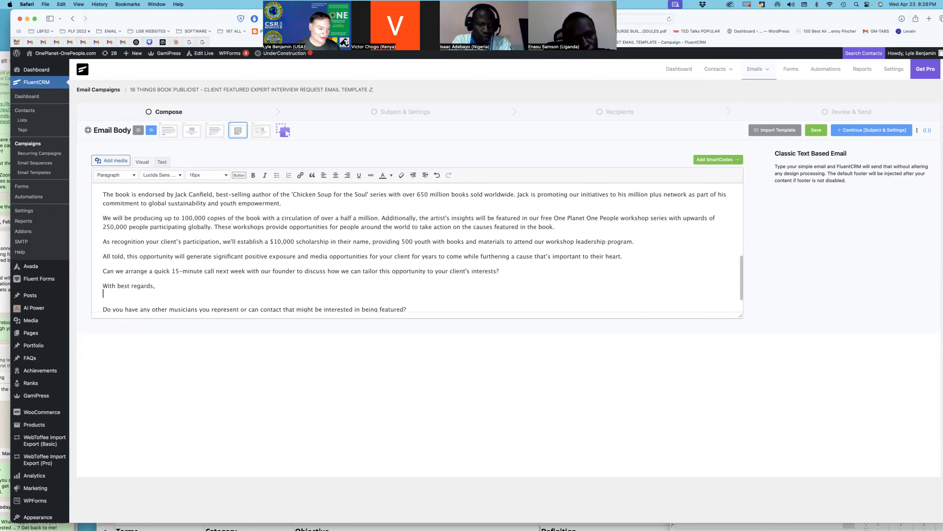
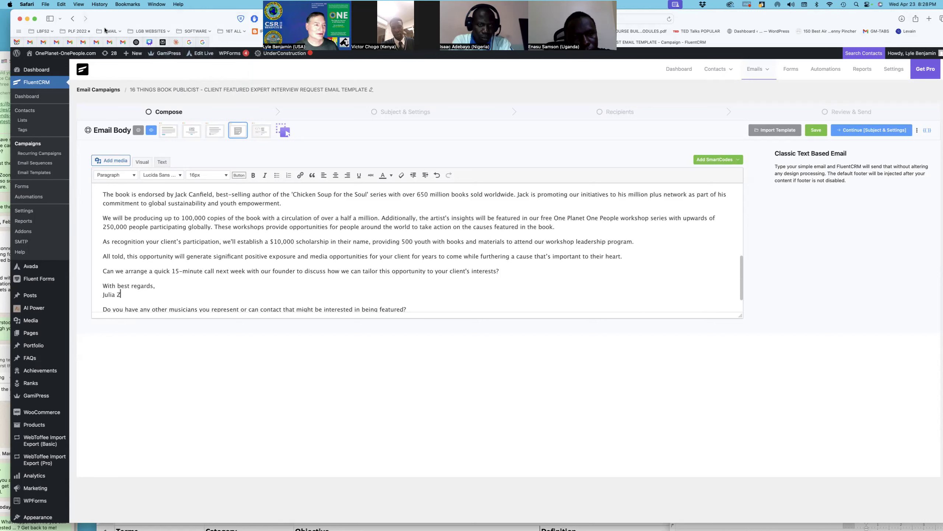
pyautogui.click(31, 42)
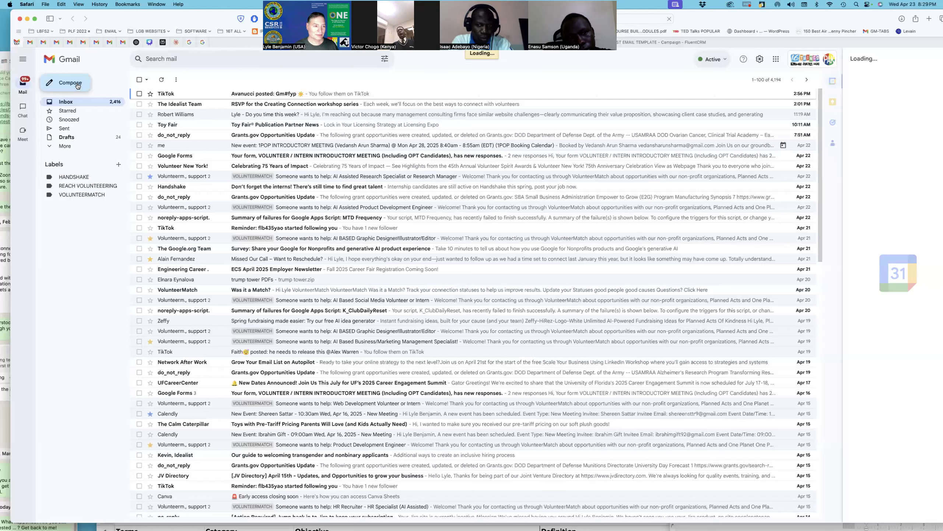
# Step: Copy the One Planet signature from a new Gmail message and return to the FluentCRM campaign
pyautogui.click(70, 82)
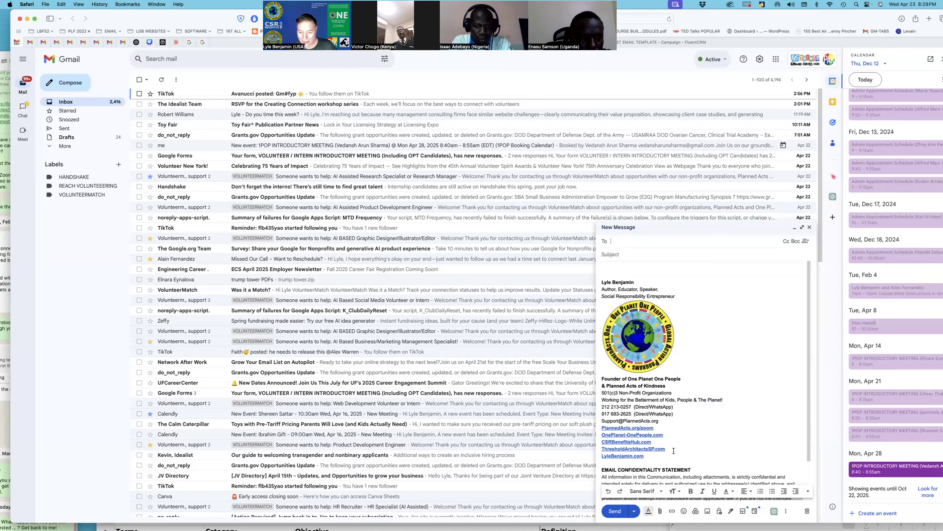
pyautogui.scroll(-2, 673, 452)
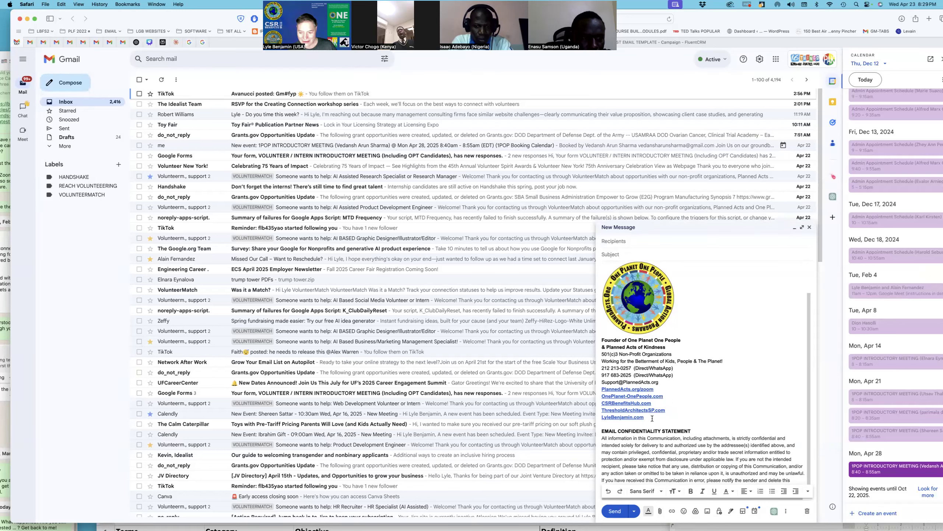
pyautogui.moveTo(652, 418)
pyautogui.mouseDown()
pyautogui.moveTo(624, 267)
pyautogui.moveTo(598, 280)
pyautogui.mouseUp()
pyautogui.press('super+c')
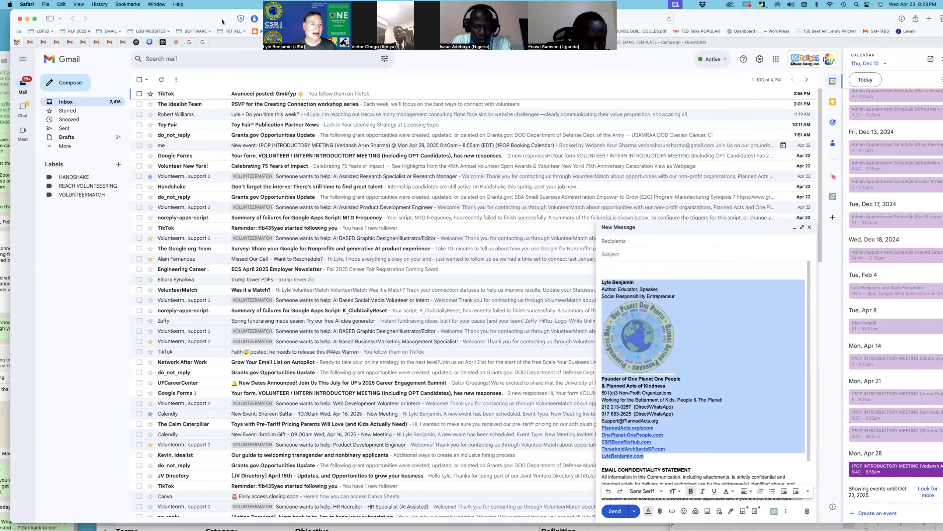
pyautogui.moveTo(222, 20); pyautogui.dragTo(224, 73)
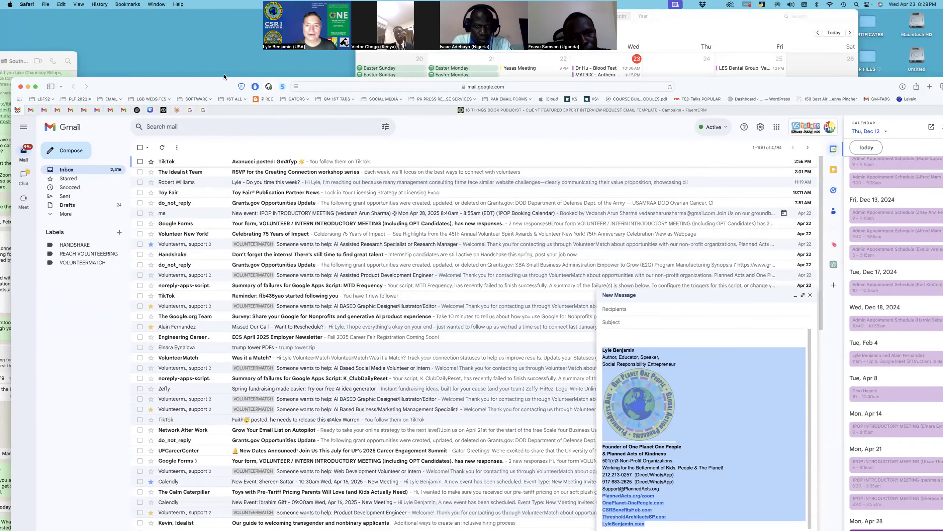
pyautogui.click(637, 102)
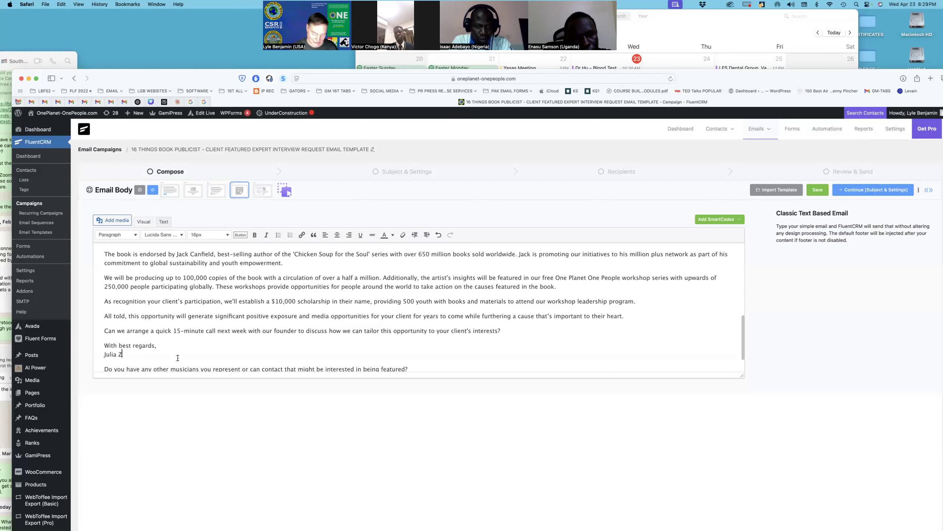
# Step: Paste the Gmail signature block (logo, founder lines, contacts, website links) below the sender's name
pyautogui.hotkey('shift', 'Return')
pyautogui.hotkey('shift', 'Return')
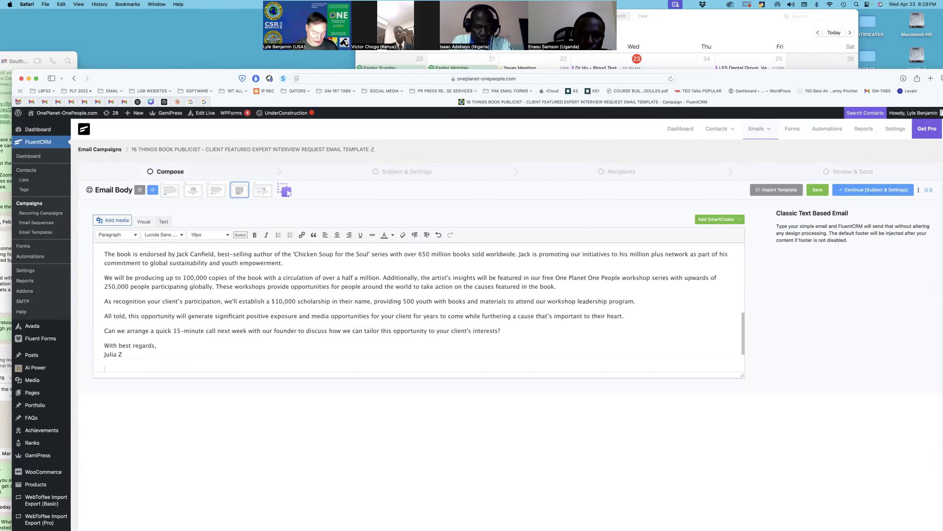
pyautogui.press('super+v')
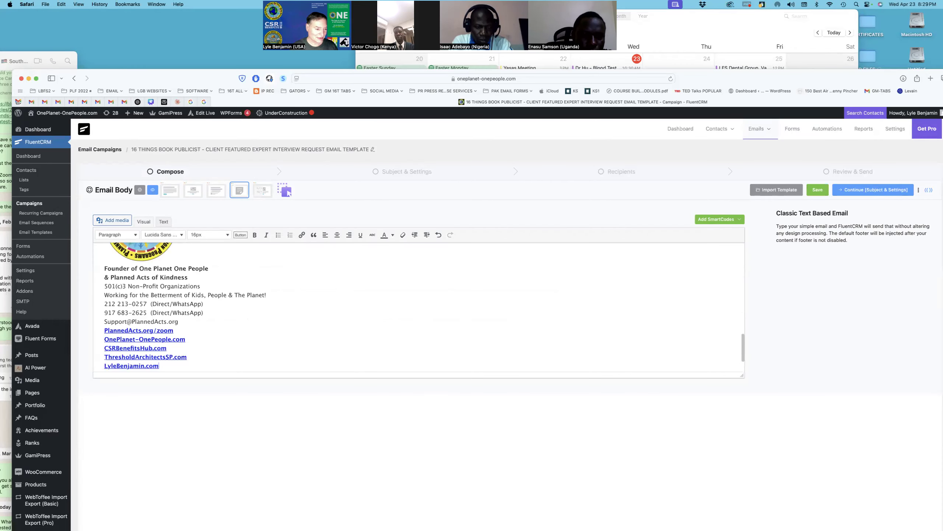
pyautogui.scroll(5, 204, 329)
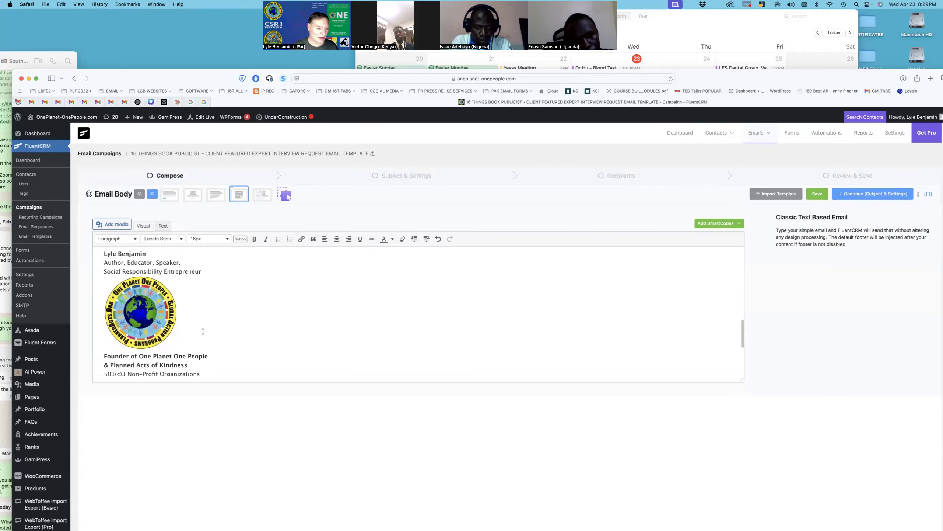
pyautogui.moveTo(165, 275); pyautogui.dragTo(143, 272)
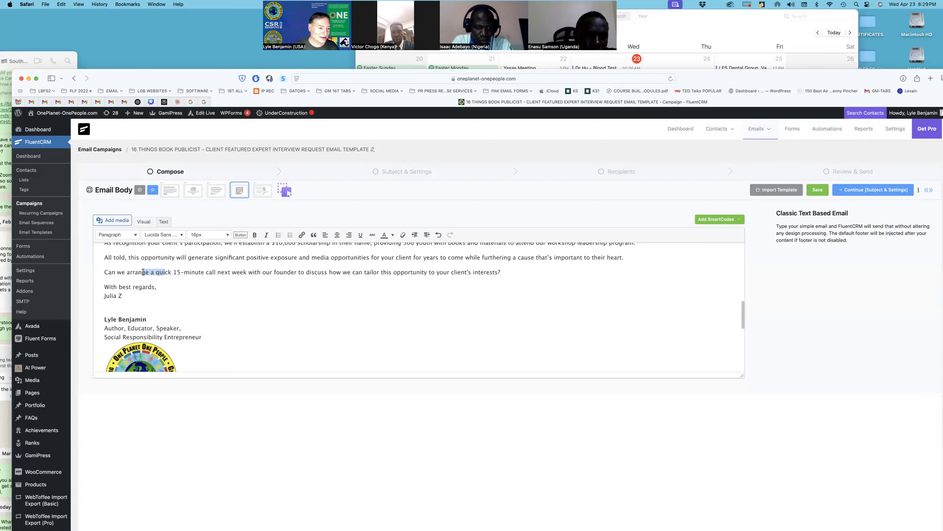
pyautogui.scroll(-5, 155, 307)
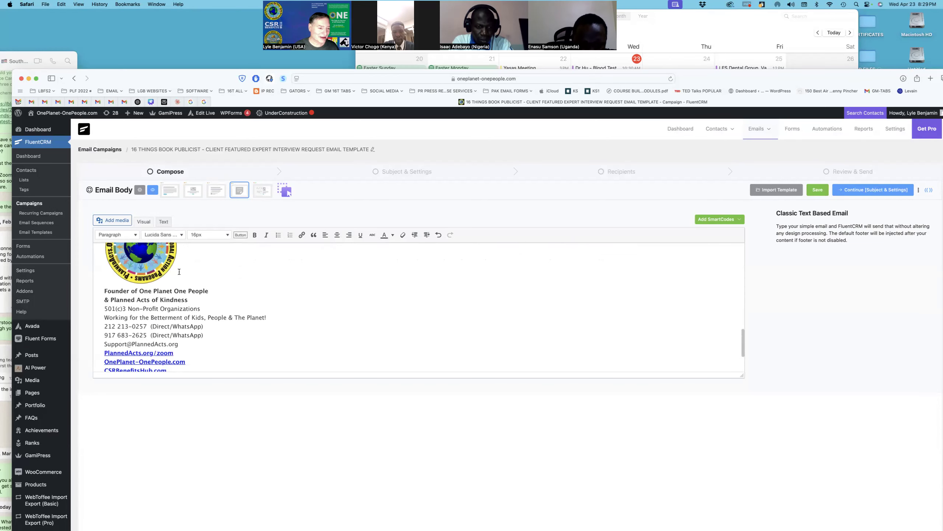
pyautogui.moveTo(175, 309); pyautogui.dragTo(154, 307)
pyautogui.scroll(4, 196, 268)
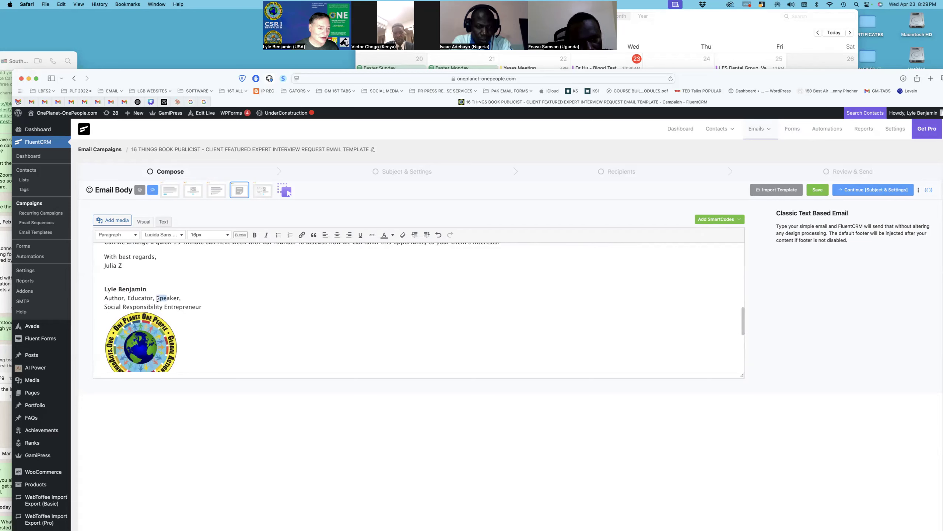
pyautogui.moveTo(132, 256); pyautogui.dragTo(142, 257)
pyautogui.scroll(3, 237, 281)
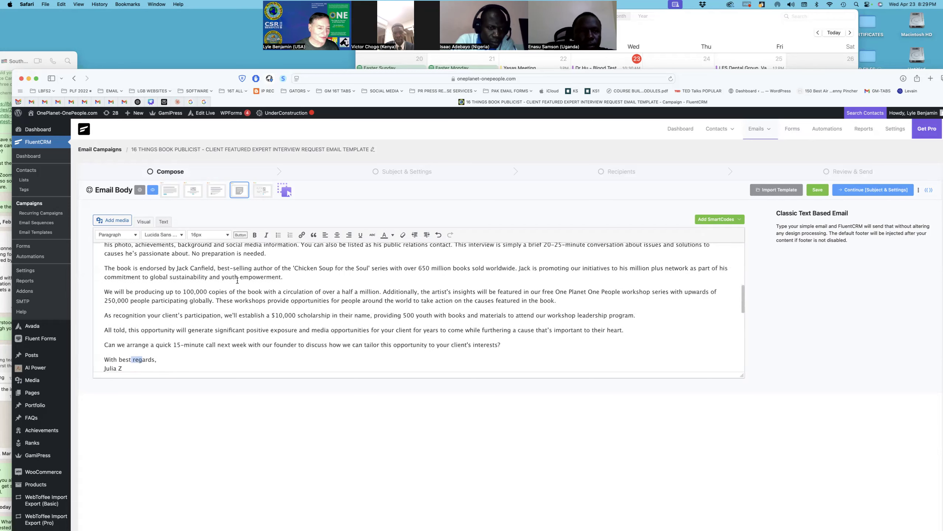
pyautogui.scroll(-2, 237, 280)
pyautogui.scroll(-2, 237, 280)
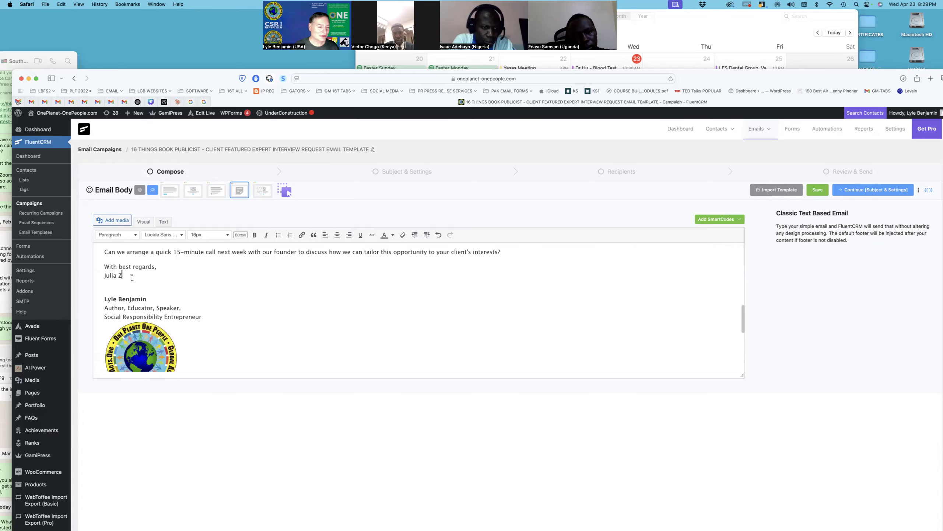
pyautogui.moveTo(140, 75); pyautogui.dragTo(206, 40)
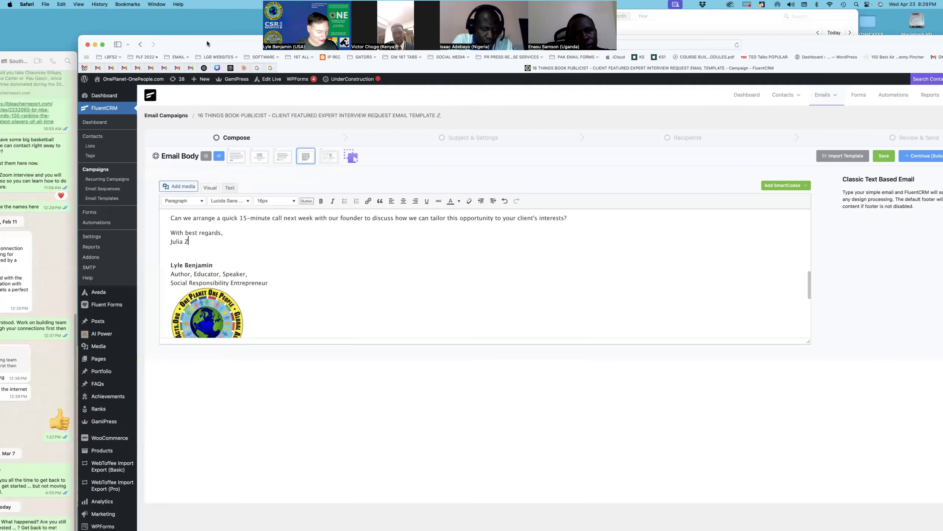
# Step: Finish typing the sender's surname in the sign-off
pyautogui.moveTo(360, 525)
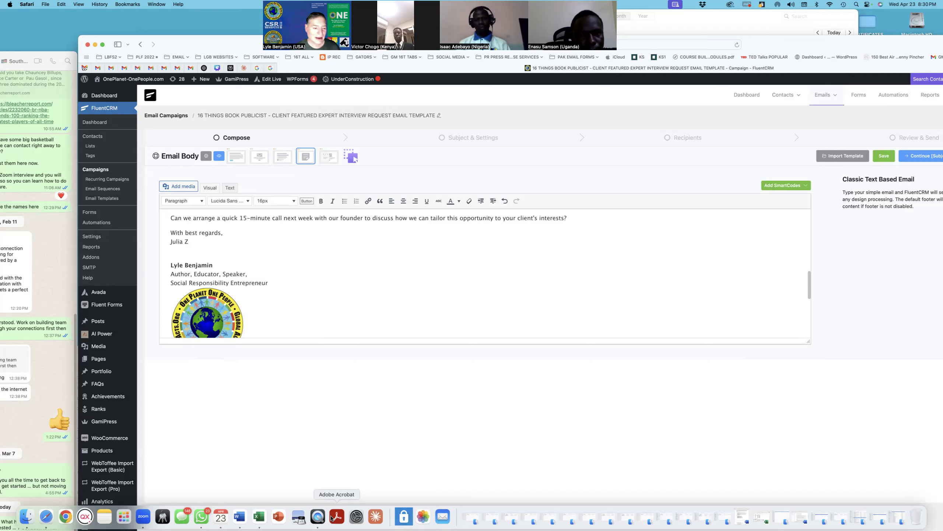
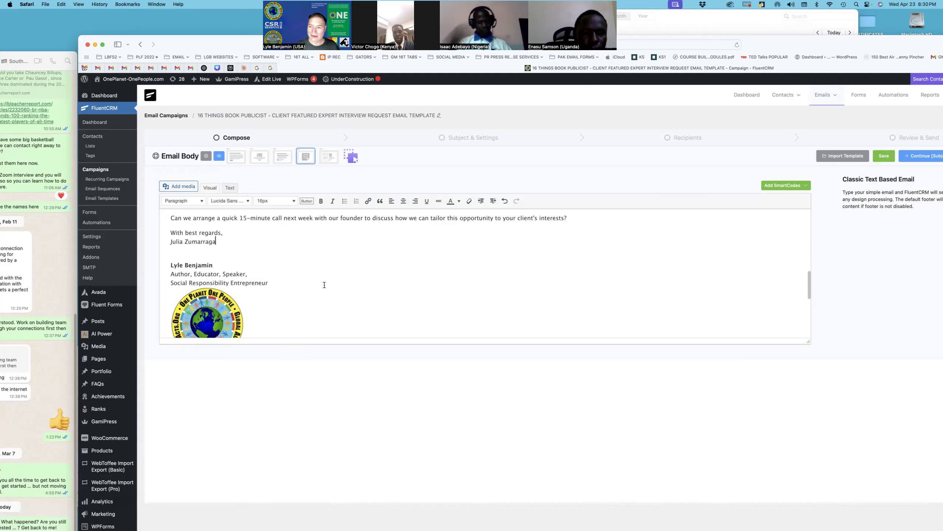
pyautogui.scroll(-1, 322, 285)
pyautogui.scroll(1, 314, 281)
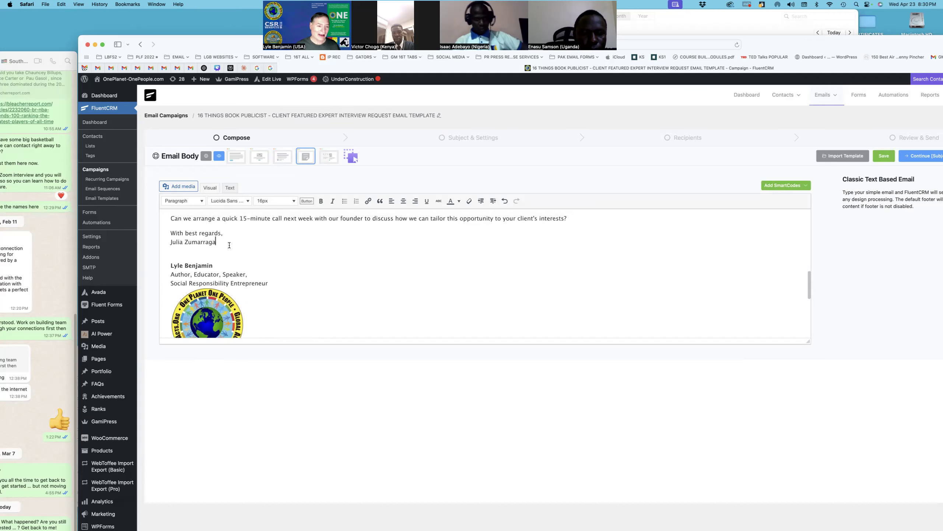
# Step: Add 'Community Outreach Coordinator' under the name and select the closing musician question
pyautogui.press('Return')
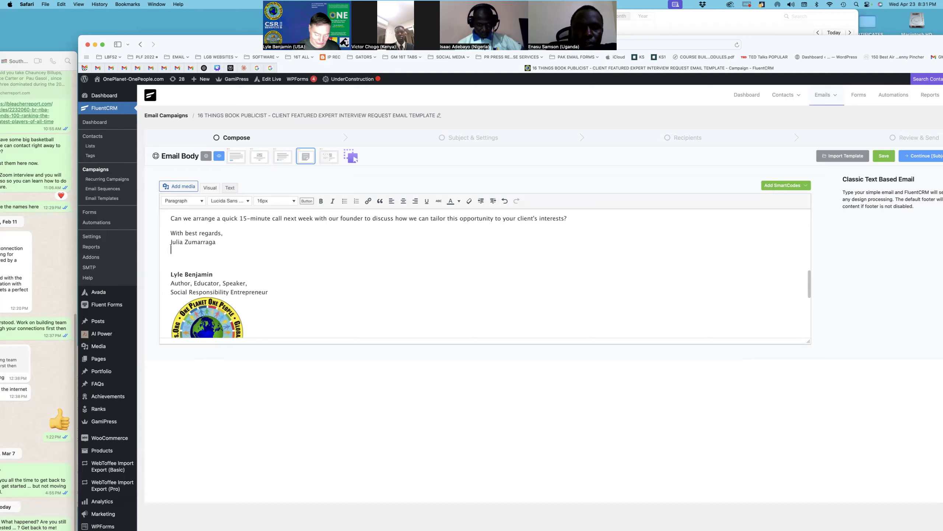
pyautogui.write('Comm')
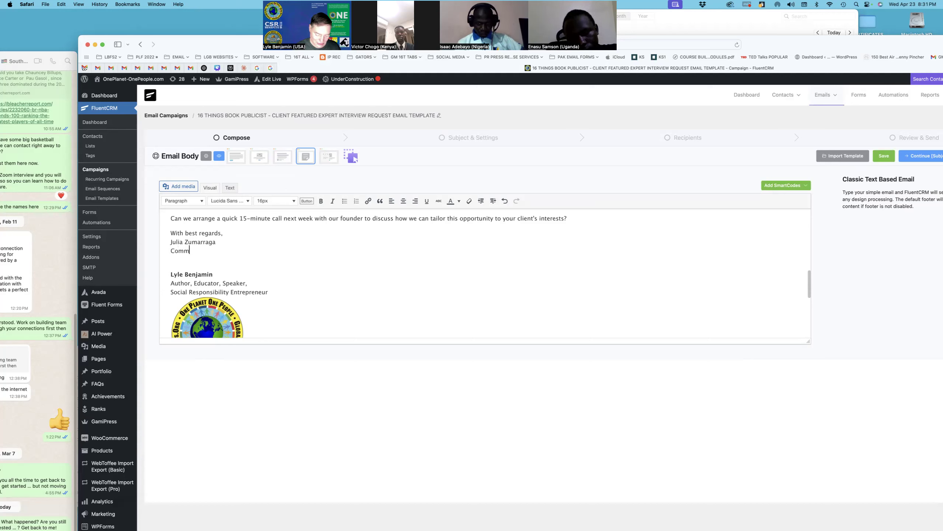
pyautogui.write('unity Outre')
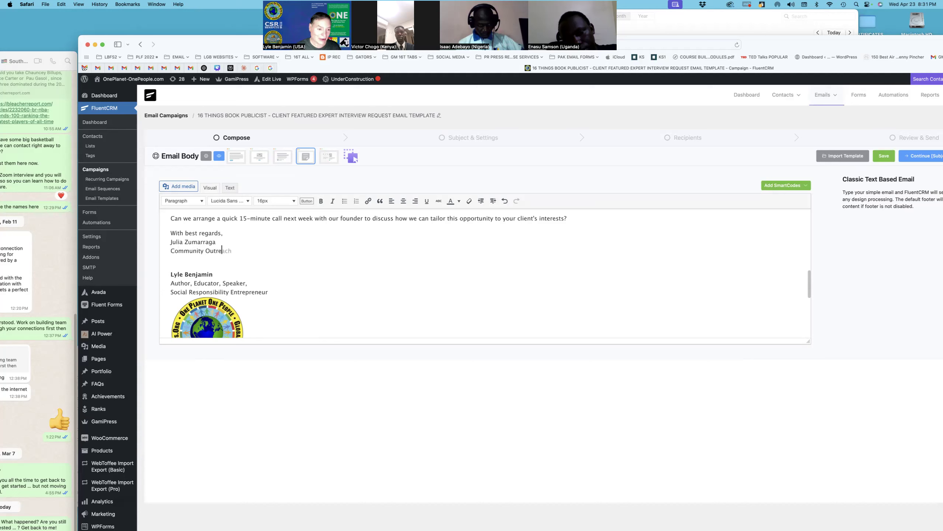
pyautogui.write('ach Coordinator')
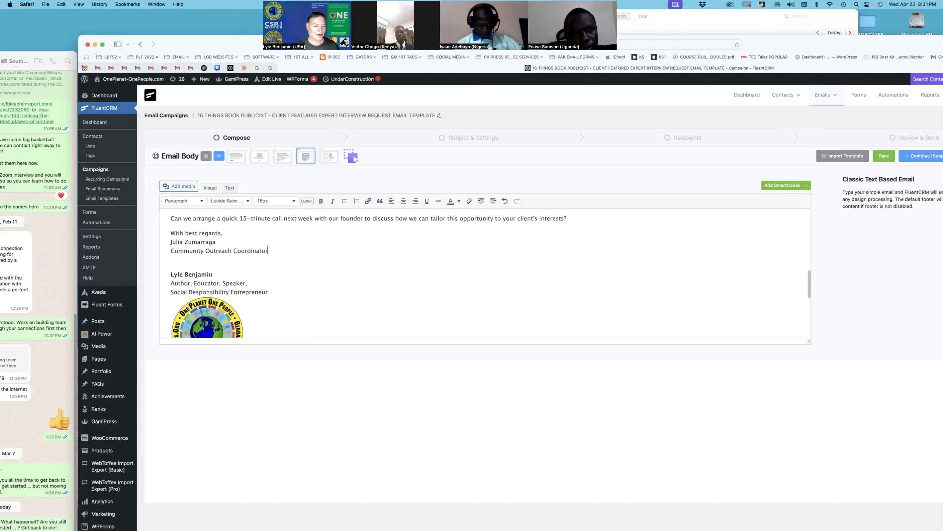
pyautogui.scroll(-1, 353, 292)
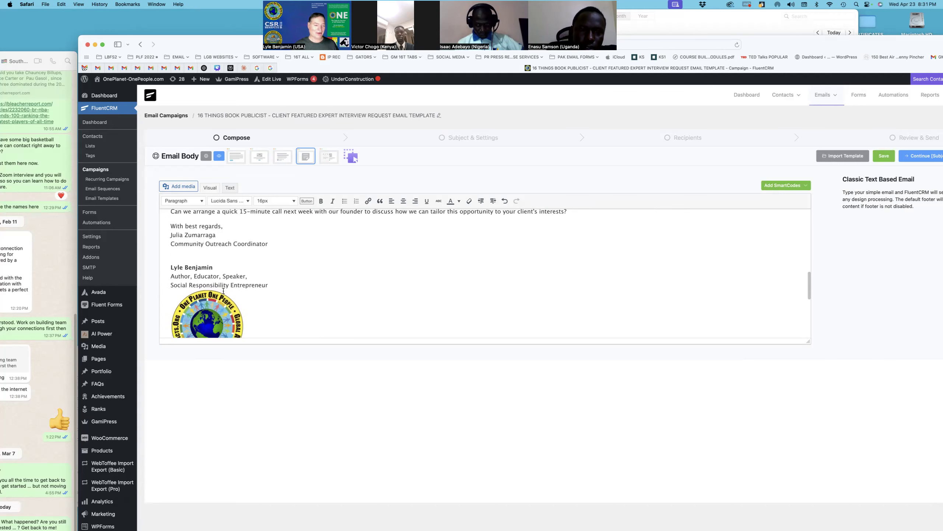
pyautogui.scroll(-10, 250, 339)
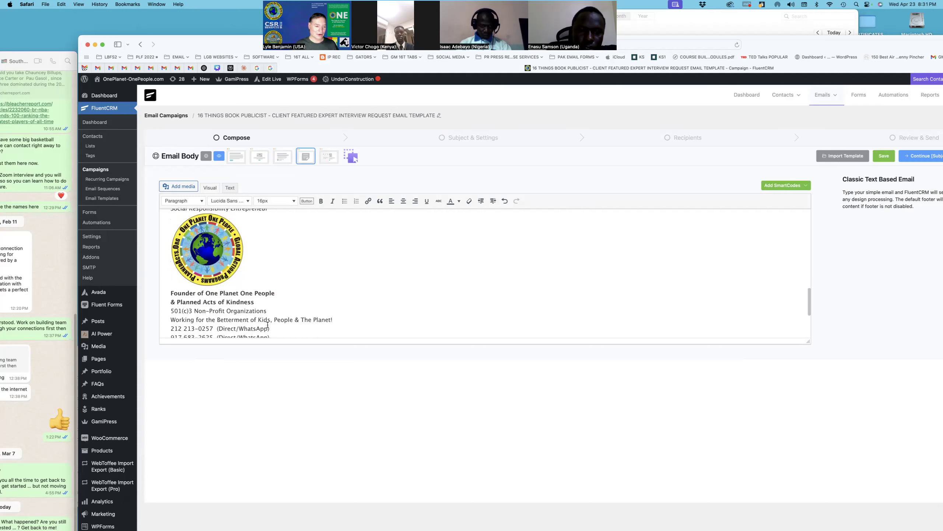
pyautogui.scroll(-9, 267, 324)
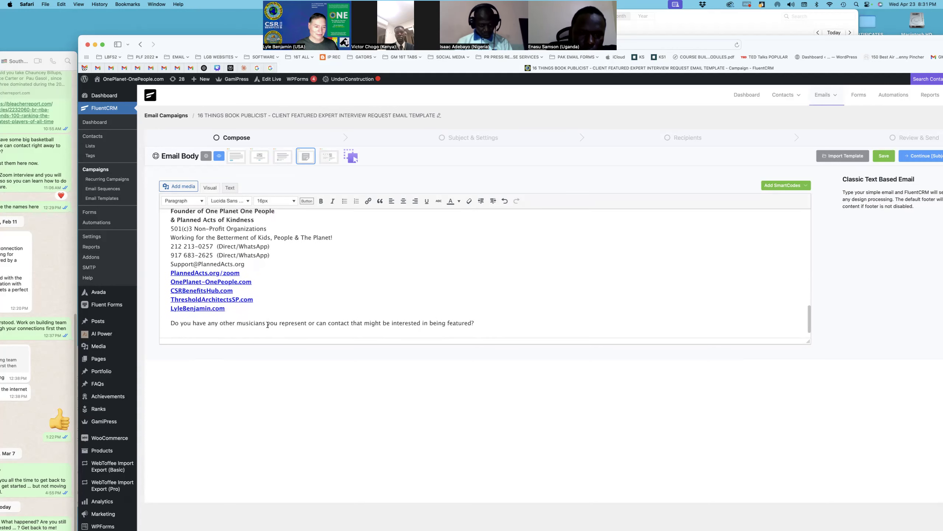
pyautogui.scroll(-1, 267, 325)
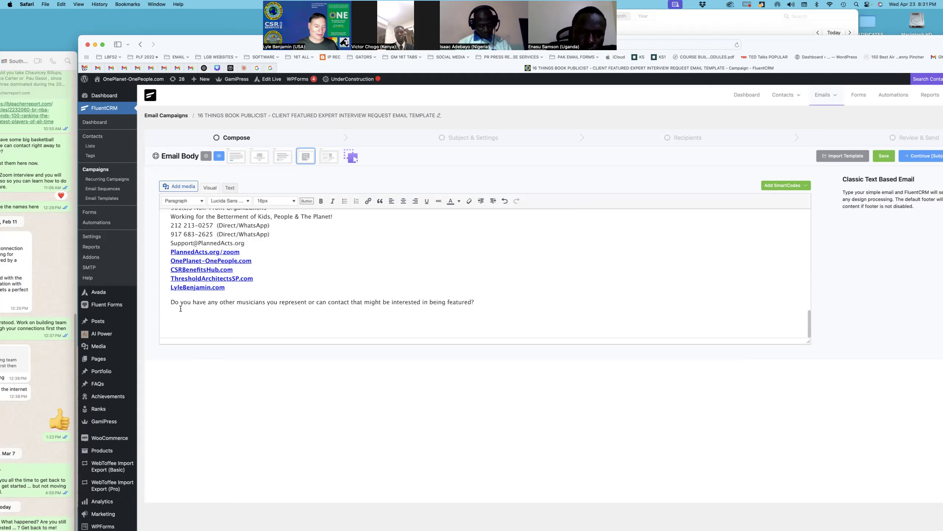
pyautogui.moveTo(173, 303); pyautogui.dragTo(169, 307)
pyautogui.press('super+c')
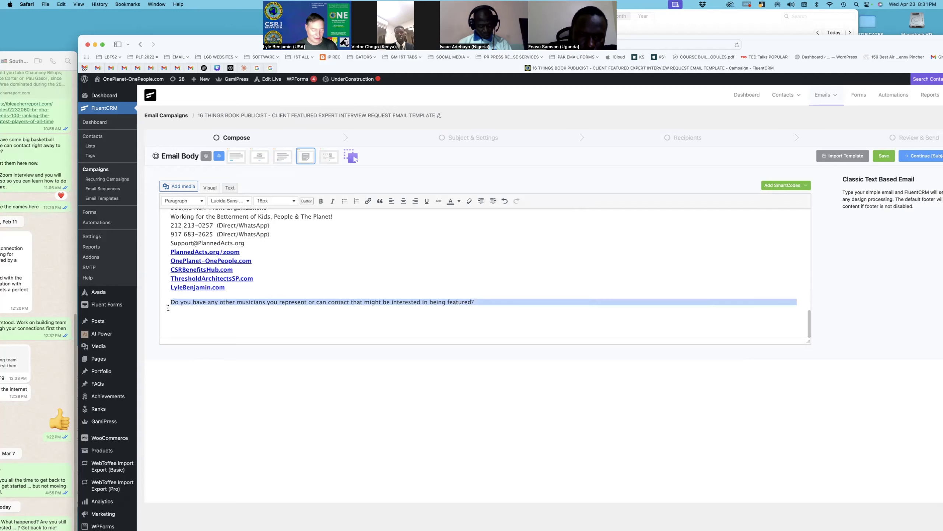
# Step: Move the musician question onto a new 'P.S.' line below 'Community Outreach Coordinator'
pyautogui.press('BackSpace')
pyautogui.scroll(10, 335, 260)
pyautogui.click(301, 268)
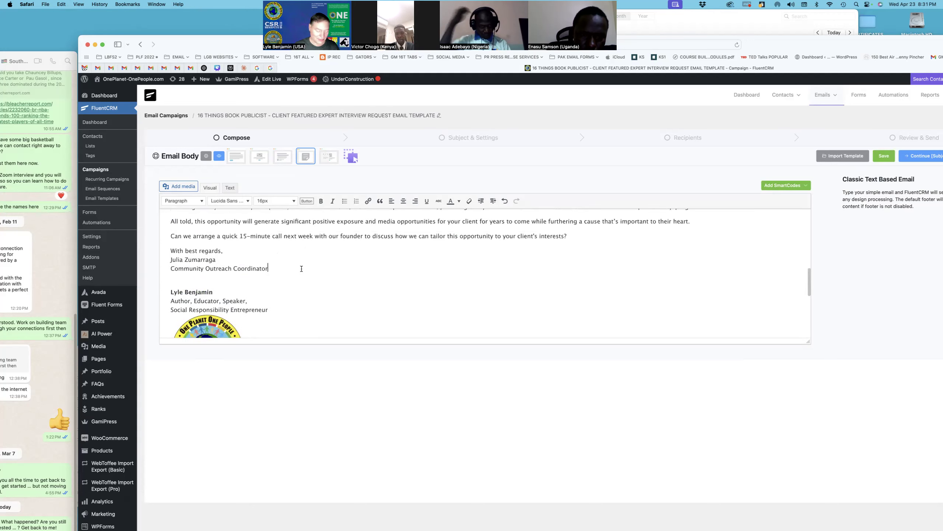
pyautogui.press('Return')
pyautogui.write('P.S.')
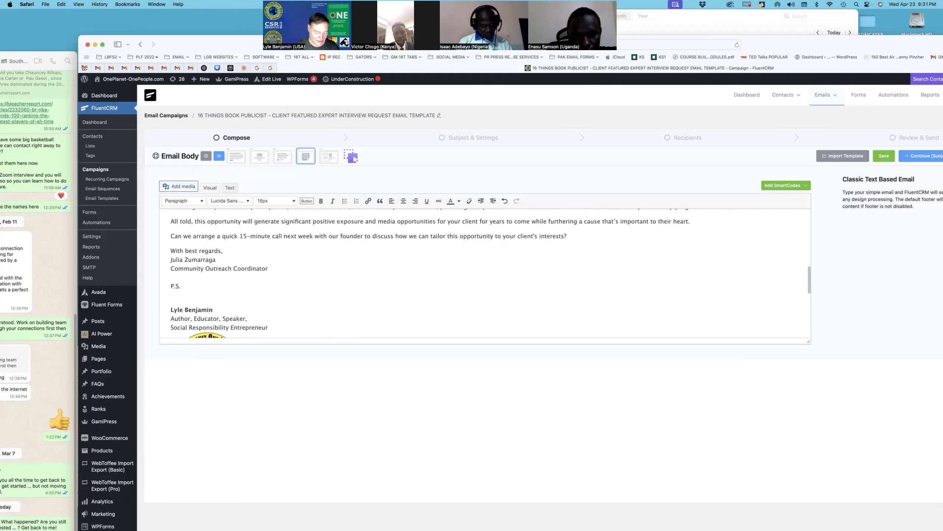
pyautogui.press('super+v')
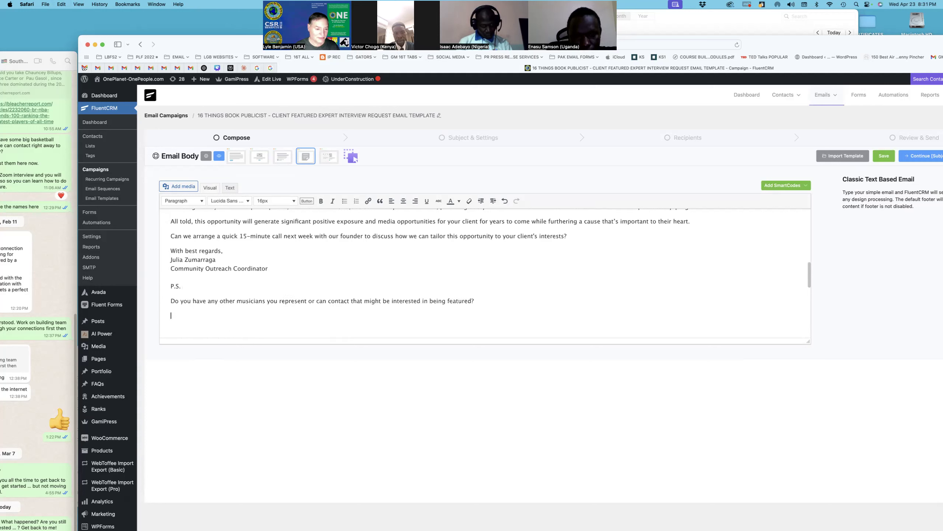
# Step: Reword it as 'P.S. Please let me know if…', dropping 'Do' and fixing the spacing
pyautogui.click(171, 301)
pyautogui.press('BackSpace')
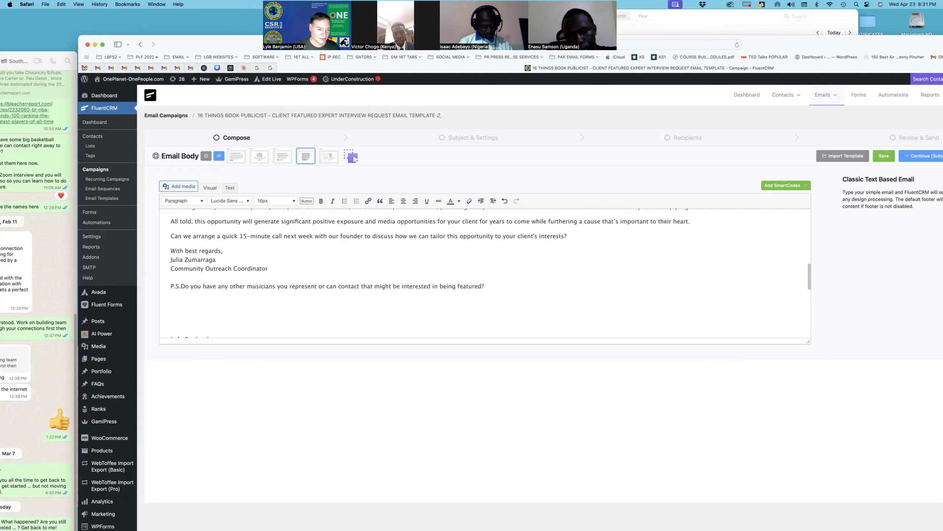
pyautogui.write('Pleas')
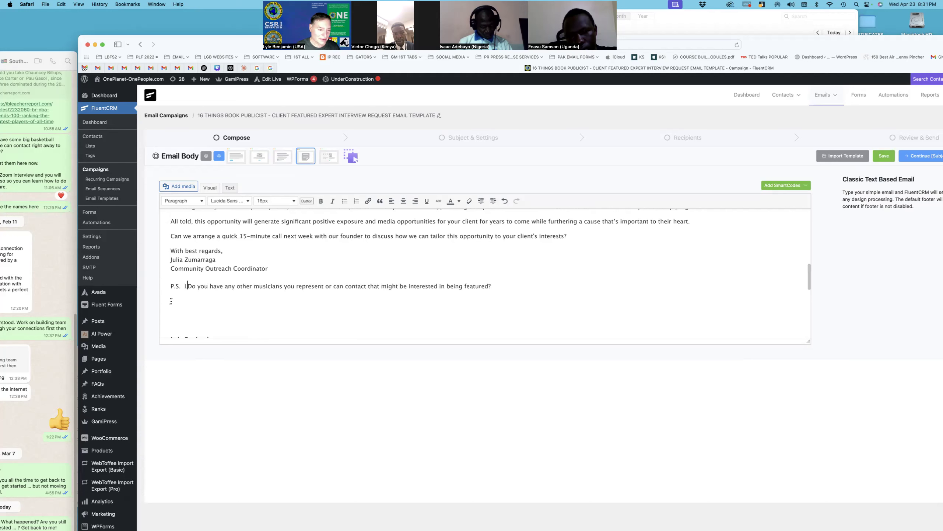
pyautogui.write('e let me know')
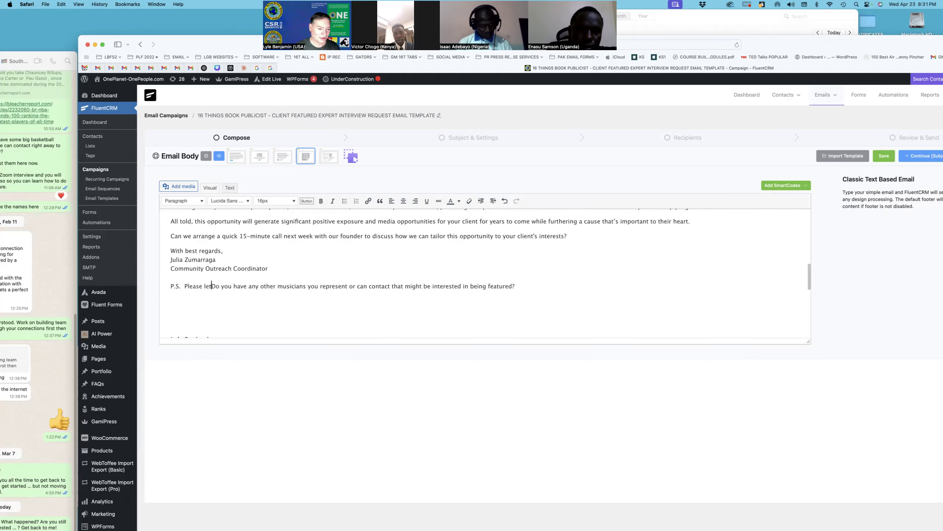
pyautogui.write(' if')
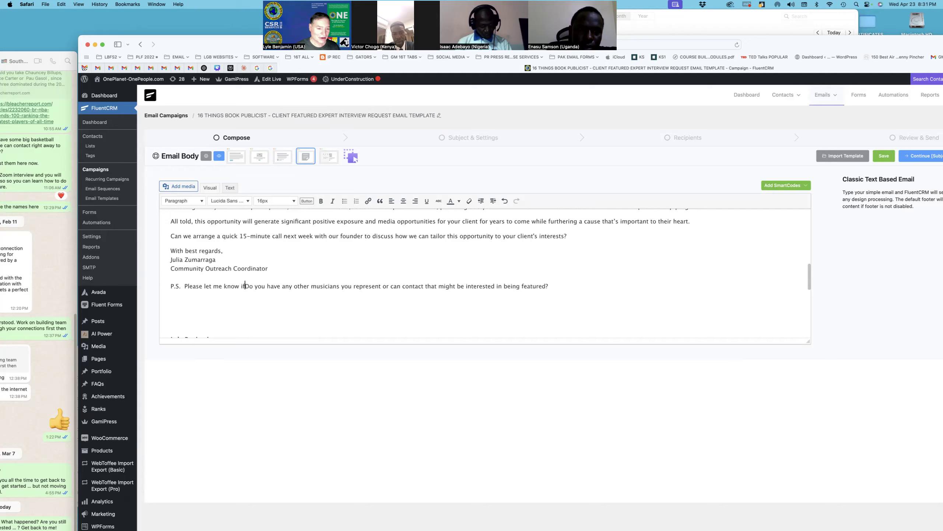
pyautogui.moveTo(247, 284); pyautogui.dragTo(255, 284)
pyautogui.press('BackSpace')
pyautogui.press('BackSpace')
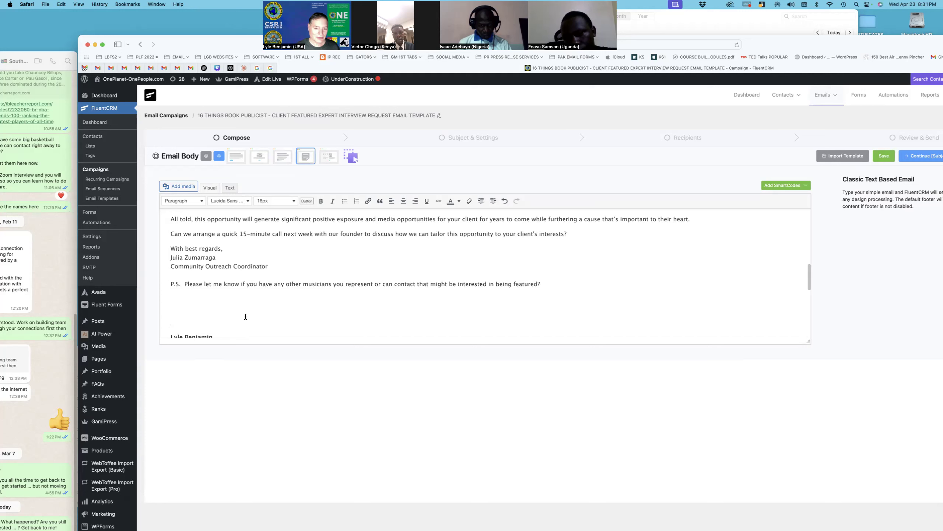
pyautogui.press('BackSpace')
pyautogui.press('BackSpace')
pyautogui.press('BackSpace')
pyautogui.press('Return')
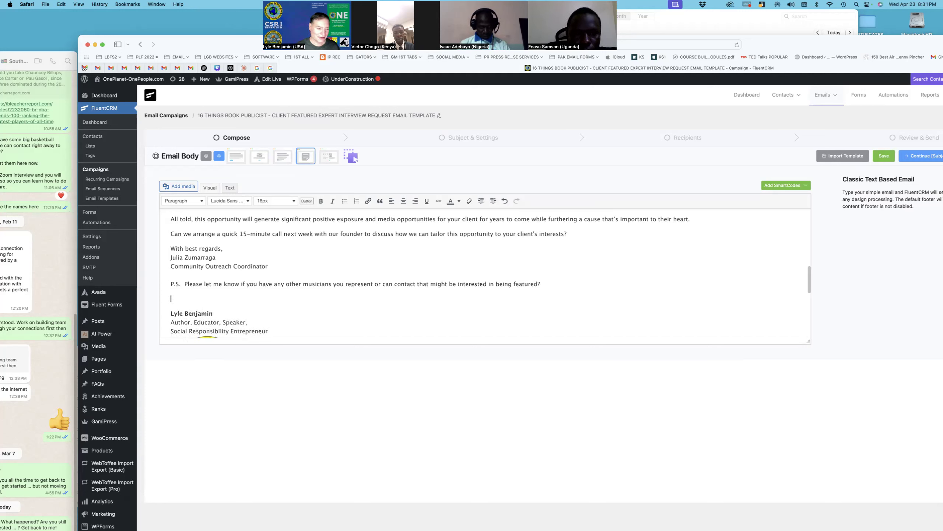
# Step: Add a blank line under the 'Social Responsibility Entrepreneur' signature title
pyautogui.scroll(3, 261, 308)
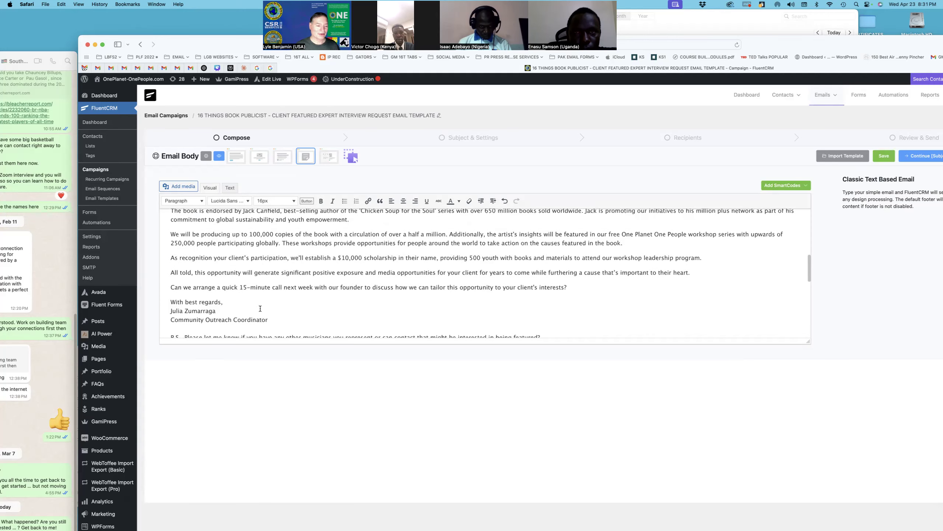
pyautogui.scroll(10, 260, 309)
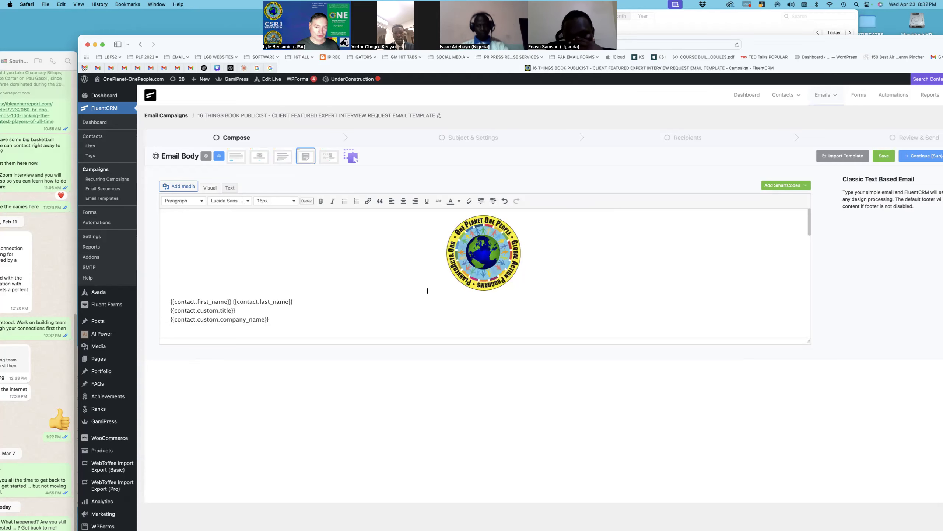
pyautogui.scroll(-5, 428, 291)
pyautogui.scroll(-20, 428, 291)
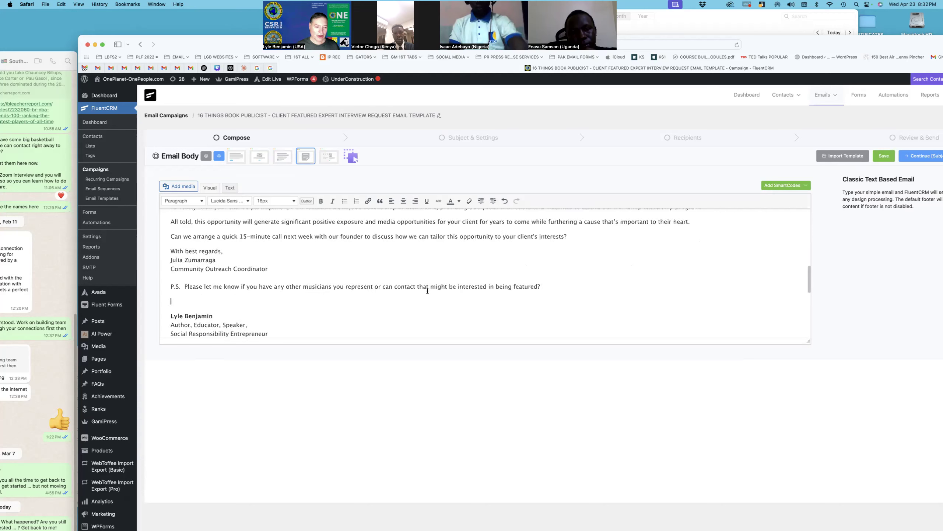
pyautogui.scroll(4, 428, 291)
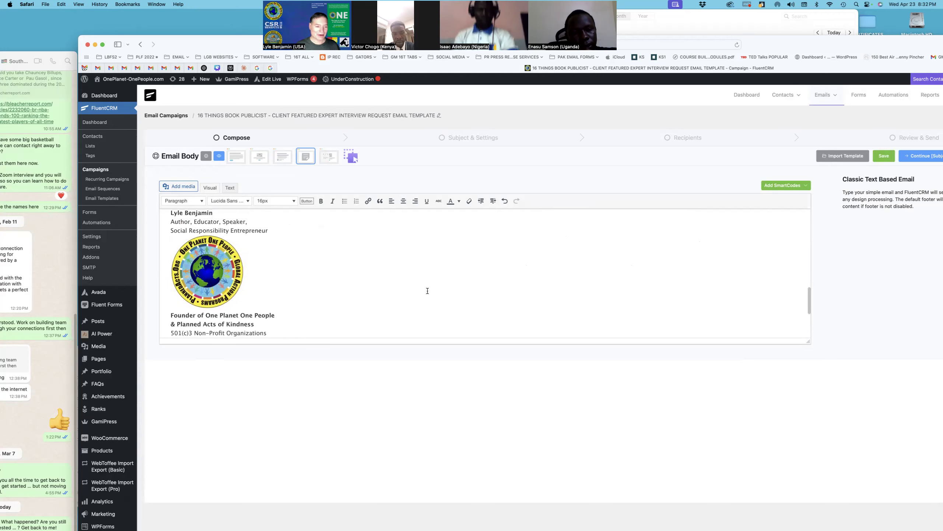
pyautogui.click(239, 254)
pyautogui.click(280, 230)
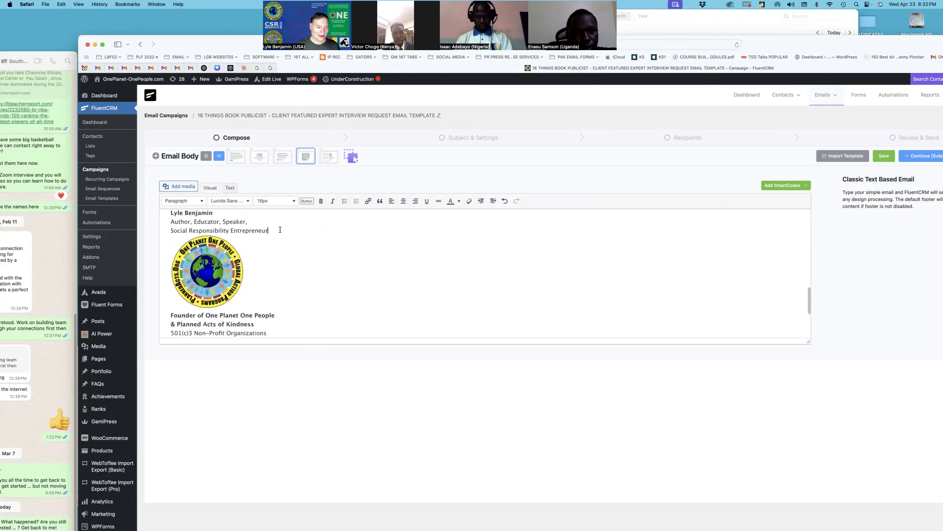
pyautogui.press('Return')
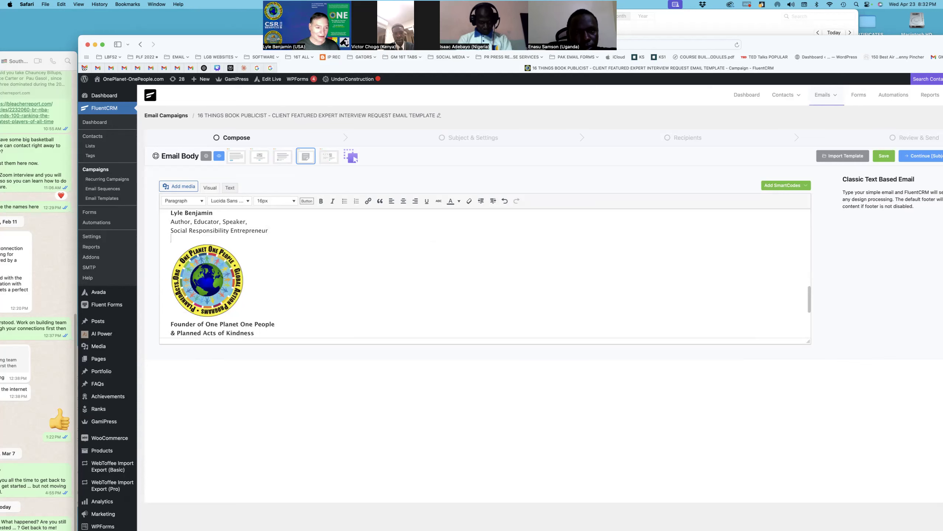
# Step: Delete the logo from the top of the email
pyautogui.scroll(-3, 264, 301)
pyautogui.scroll(15, 265, 301)
pyautogui.scroll(3, 264, 302)
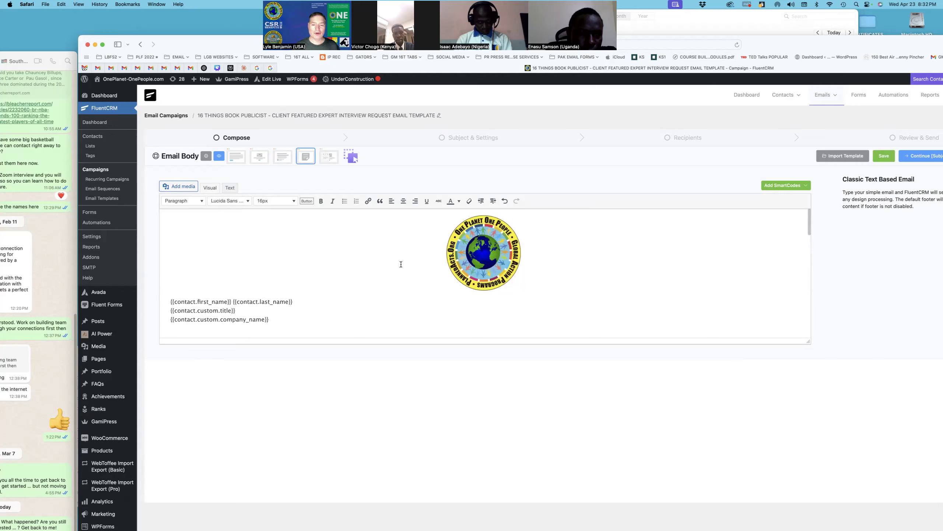
pyautogui.scroll(-15, 360, 297)
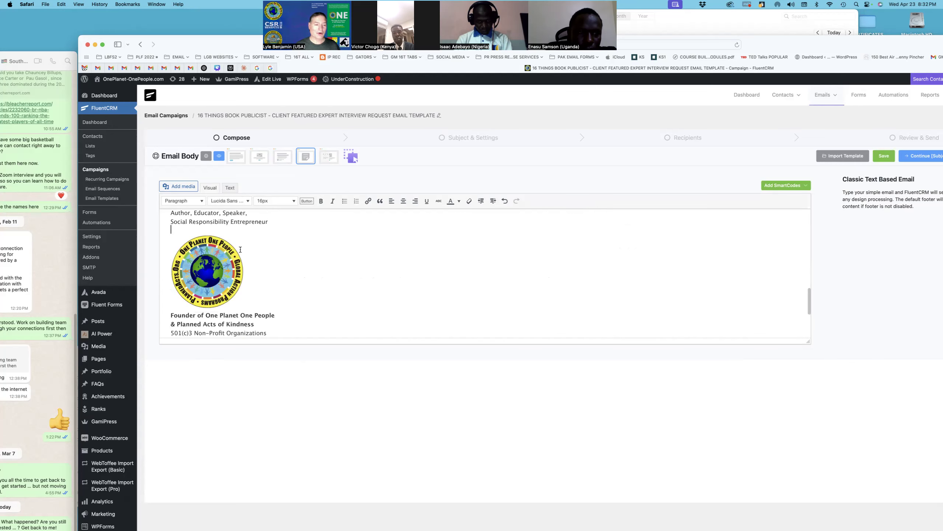
pyautogui.scroll(15, 385, 276)
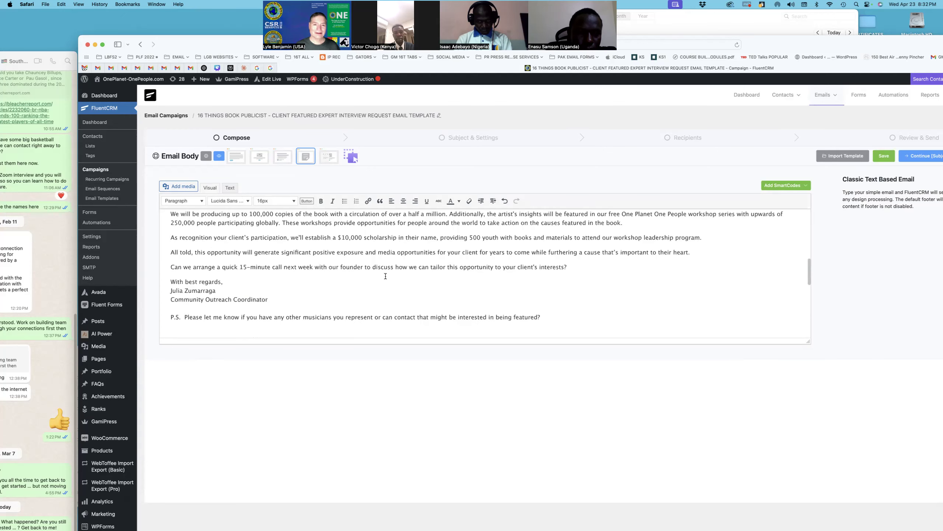
pyautogui.click(485, 261)
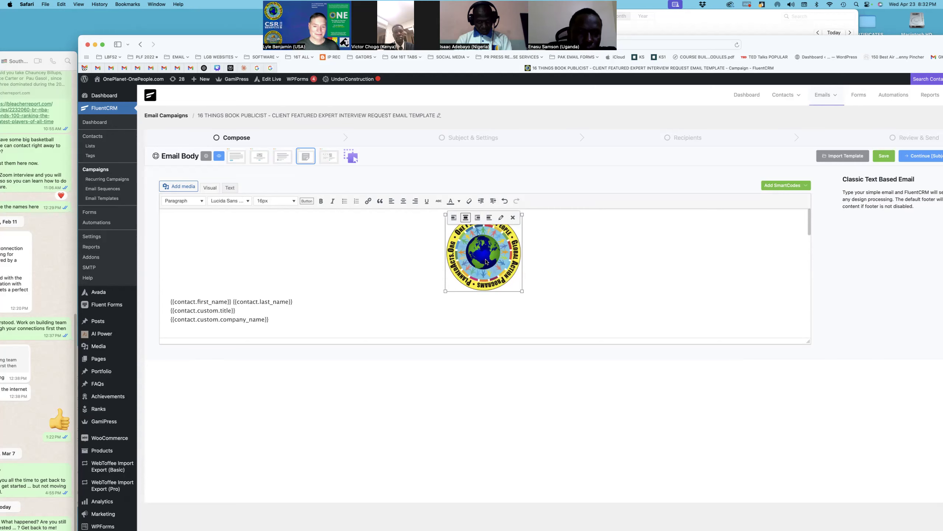
pyautogui.press('BackSpace')
# Step: Replace the signature logo with the pasted logo and align it left
pyautogui.scroll(-15, 288, 323)
pyautogui.click(257, 240)
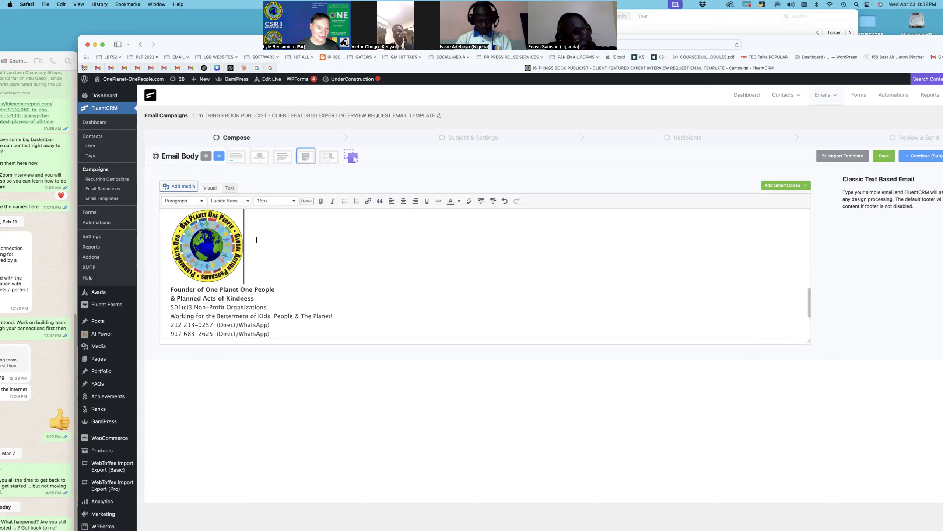
pyautogui.press('BackSpace')
pyautogui.press('super+v')
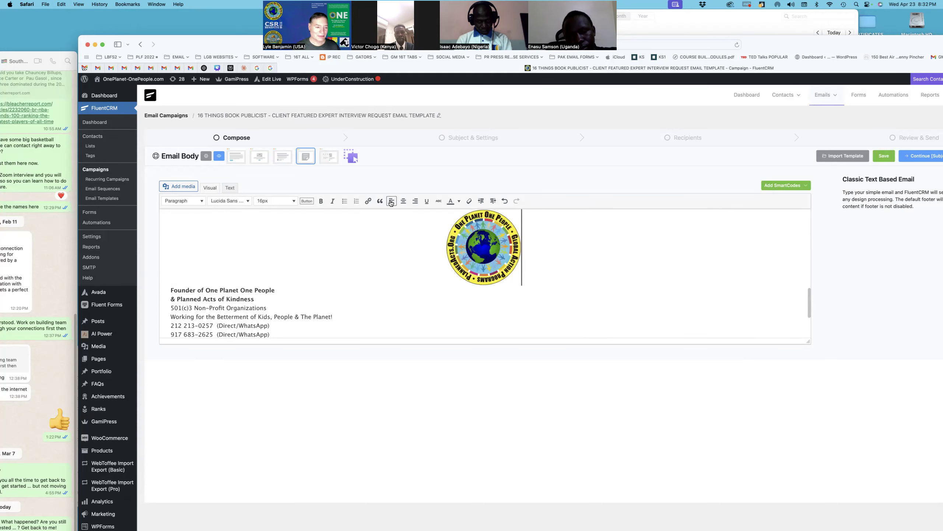
pyautogui.click(451, 227)
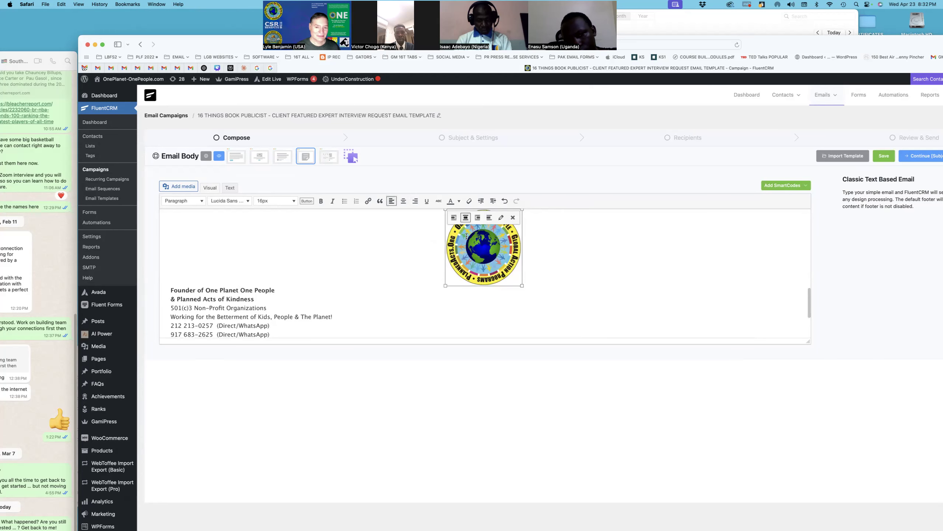
pyautogui.click(392, 201)
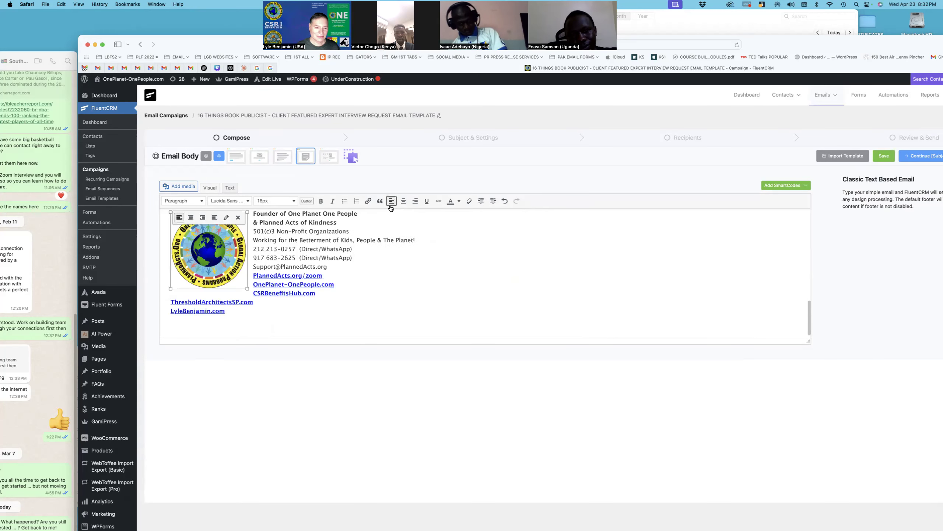
# Step: Push the 'Founder of One Planet One People' line onto its own line below the logo
pyautogui.scroll(3, 268, 286)
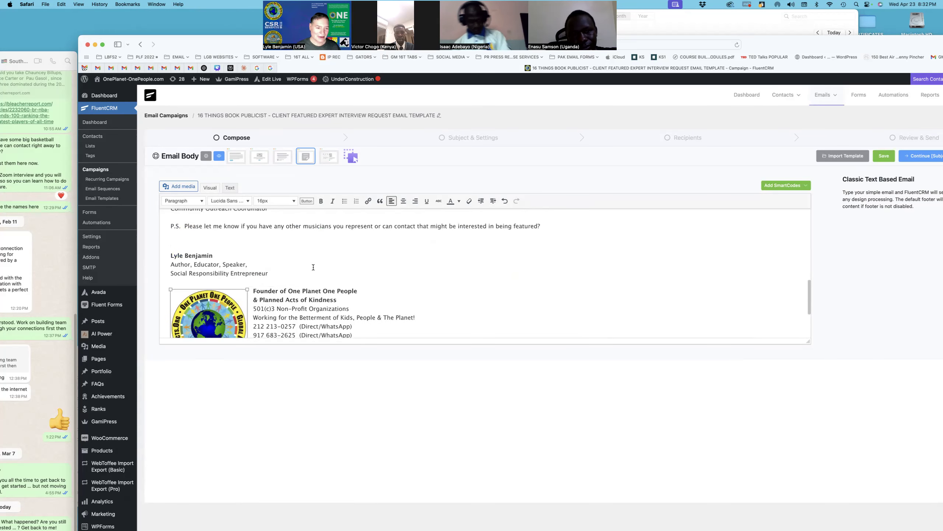
pyautogui.click(253, 290)
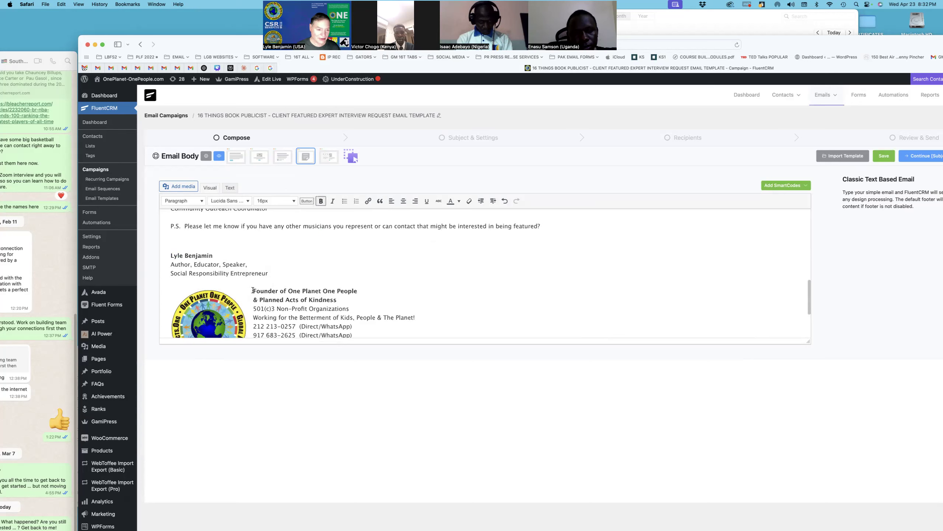
pyautogui.press('Return')
pyautogui.press('Return')
pyautogui.press('Return')
pyautogui.press('Return')
pyautogui.press('Return')
pyautogui.press('Return')
pyautogui.press('Return')
pyautogui.press('Return')
pyautogui.press('Return')
pyautogui.press('Return')
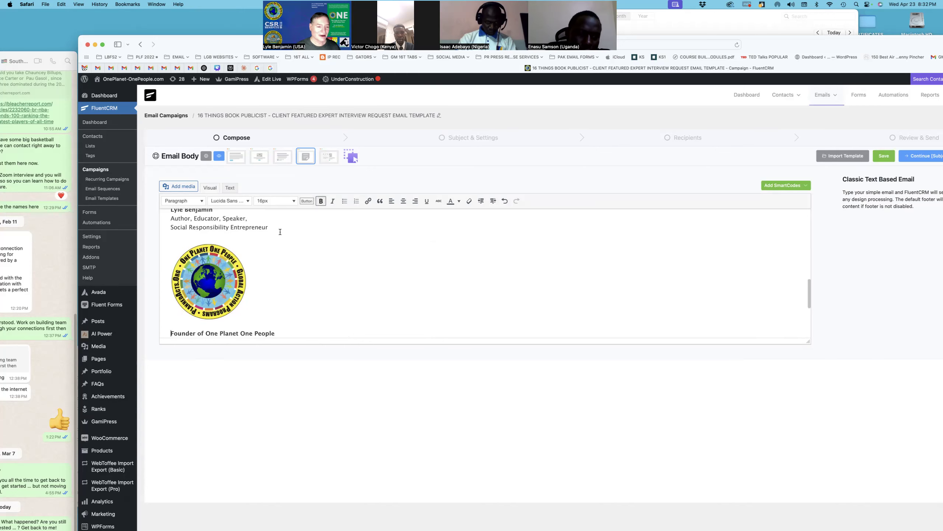
pyautogui.scroll(15, 277, 239)
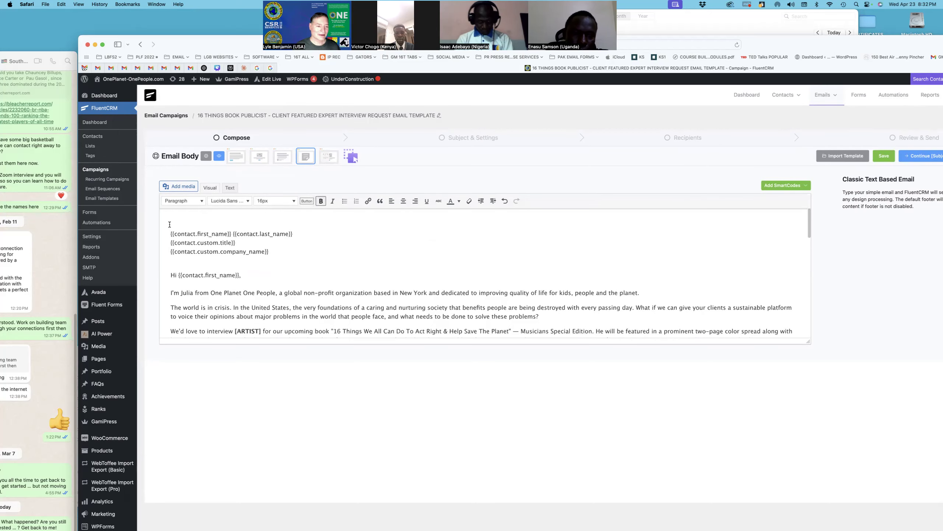
# Step: Delete the empty first line at the top of the email body
pyautogui.moveTo(171, 223); pyautogui.dragTo(170, 218)
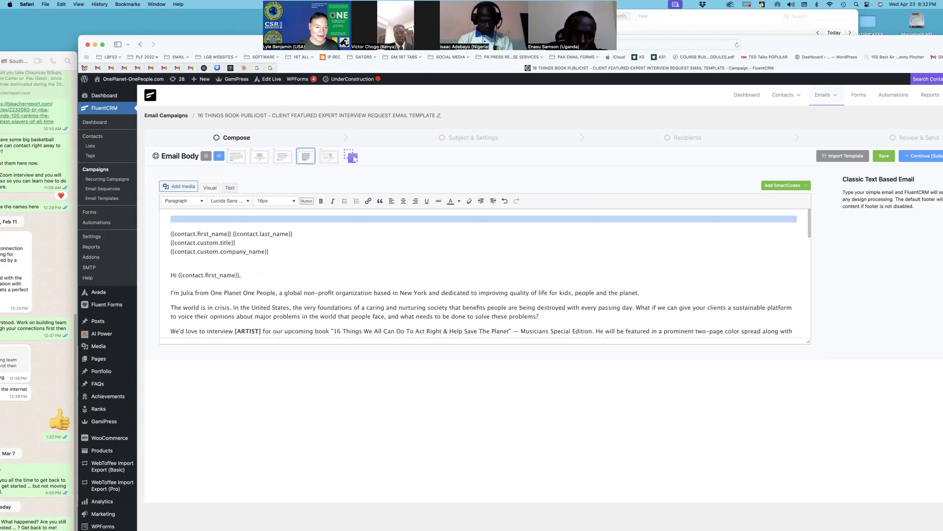
pyautogui.press('BackSpace')
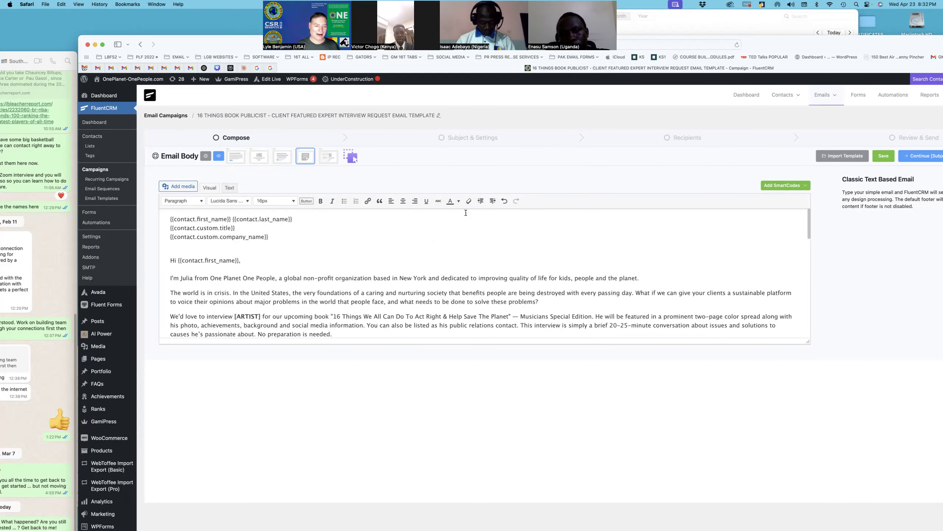
pyautogui.scroll(-4, 394, 257)
pyautogui.scroll(4, 394, 257)
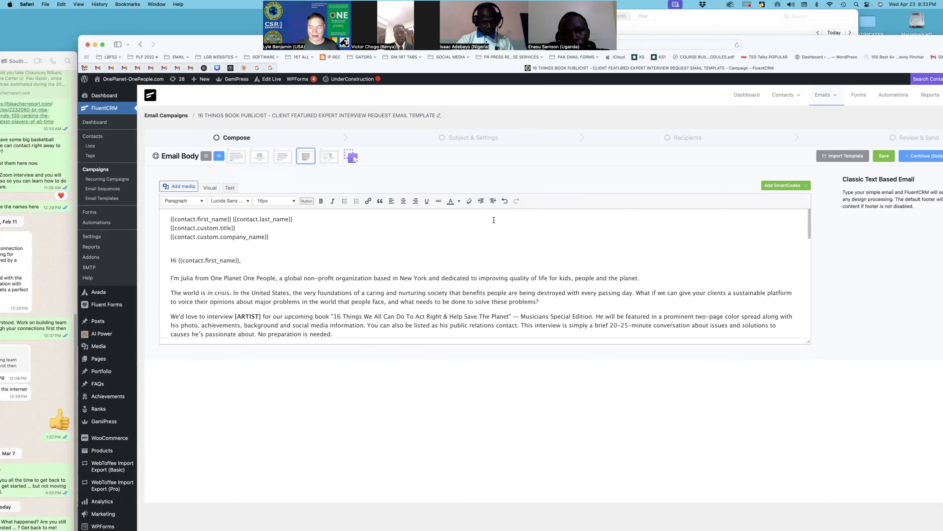
# Step: Save the interview email body in the Compose step
pyautogui.click(885, 156)
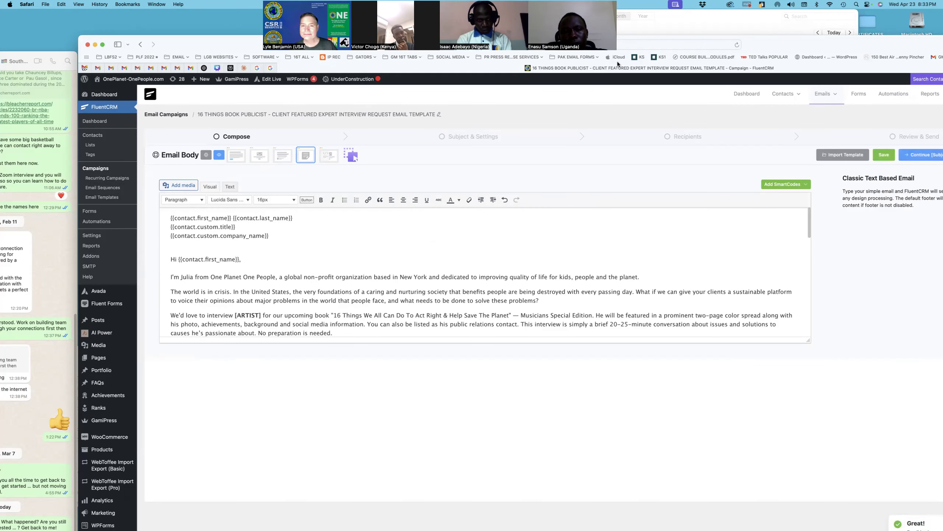
pyautogui.moveTo(190, 40); pyautogui.dragTo(136, 33)
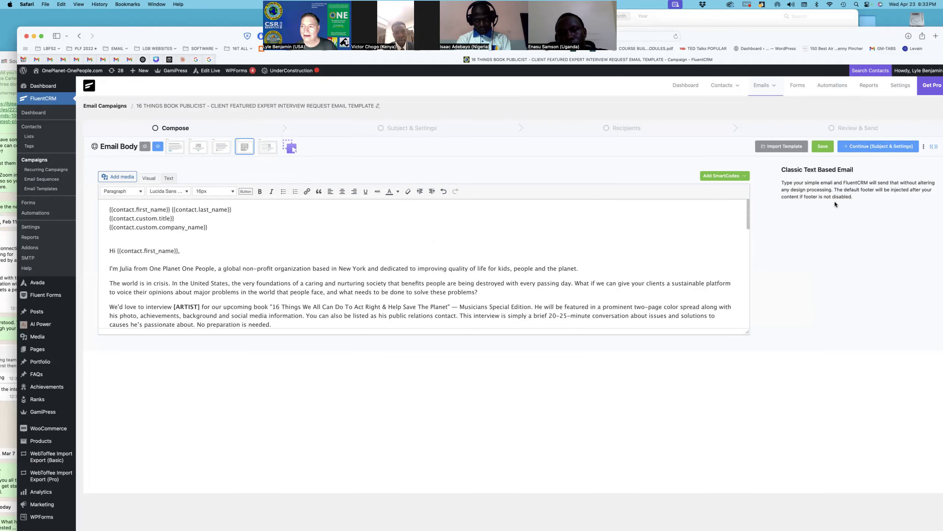
pyautogui.scroll(-1, 842, 166)
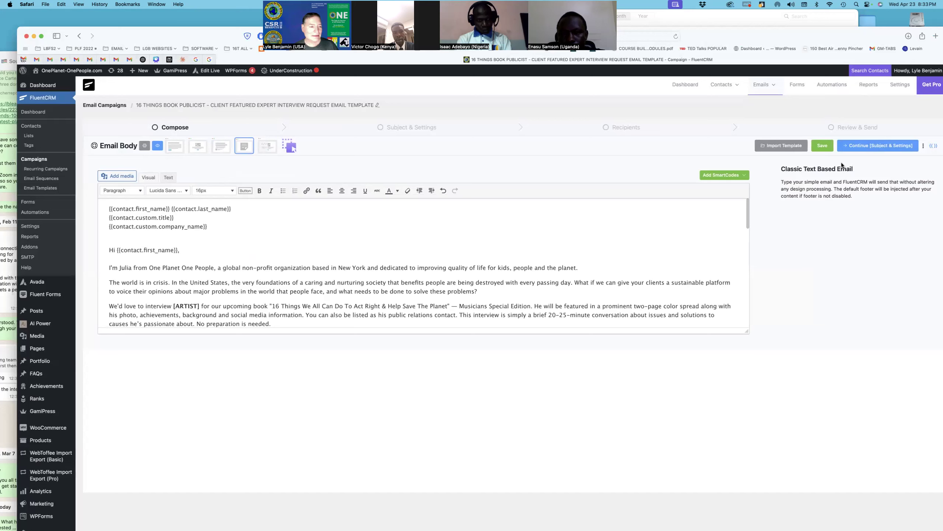
pyautogui.hscroll(-1, 843, 165)
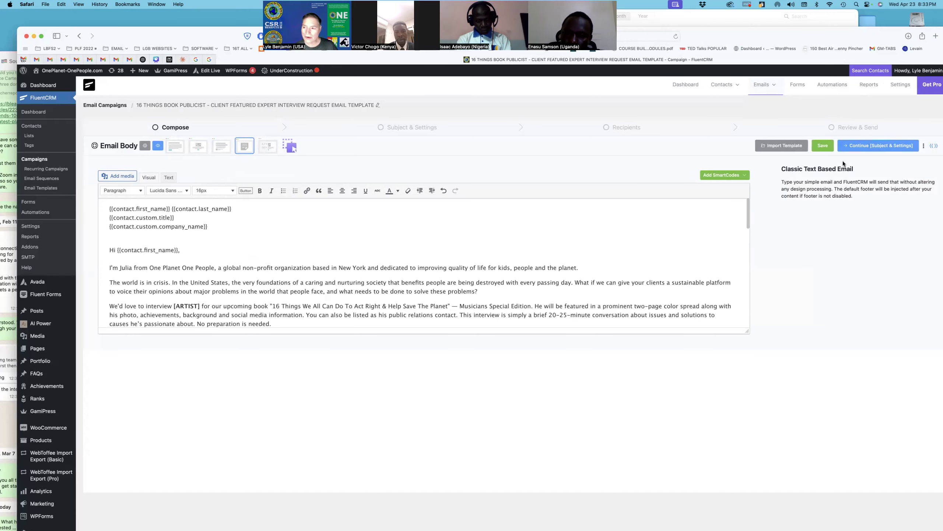
# Step: Continue to Subject & Settings, where a test send fails because the email subject is empty
pyautogui.click(868, 149)
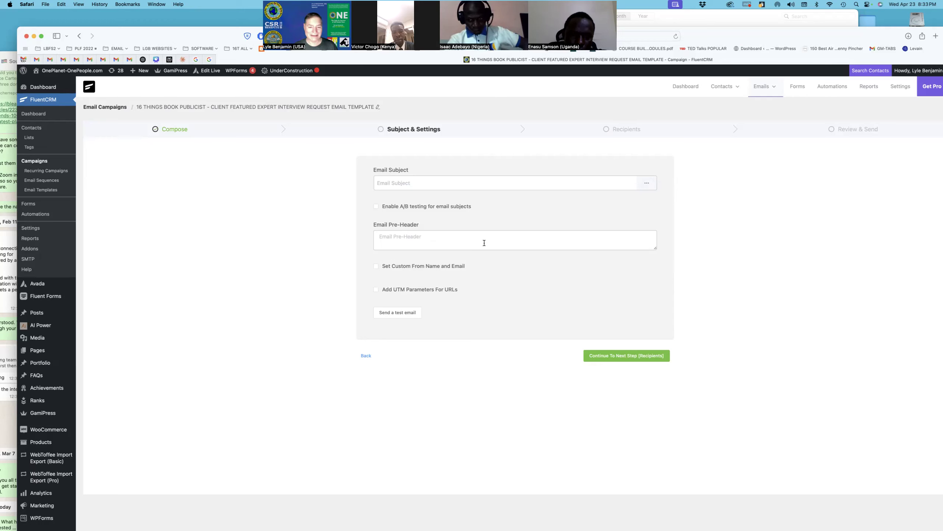
pyautogui.click(413, 312)
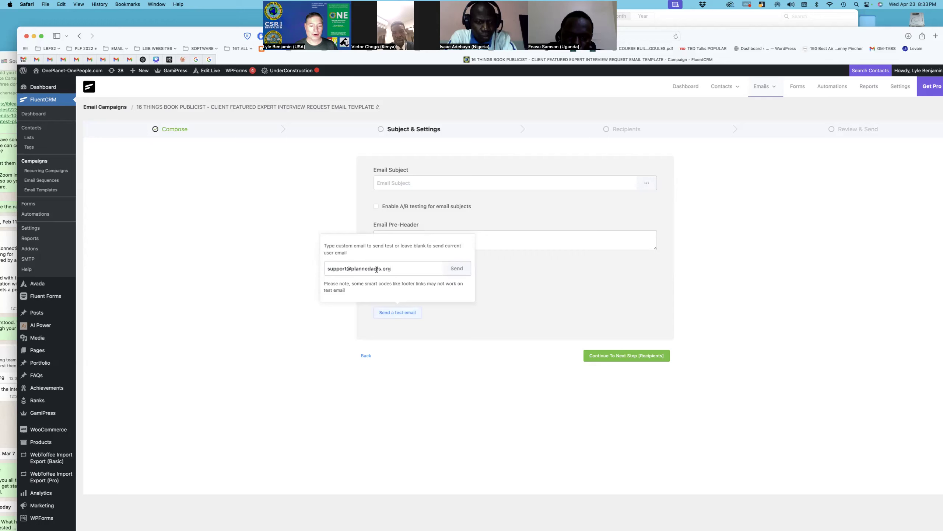
pyautogui.click(457, 268)
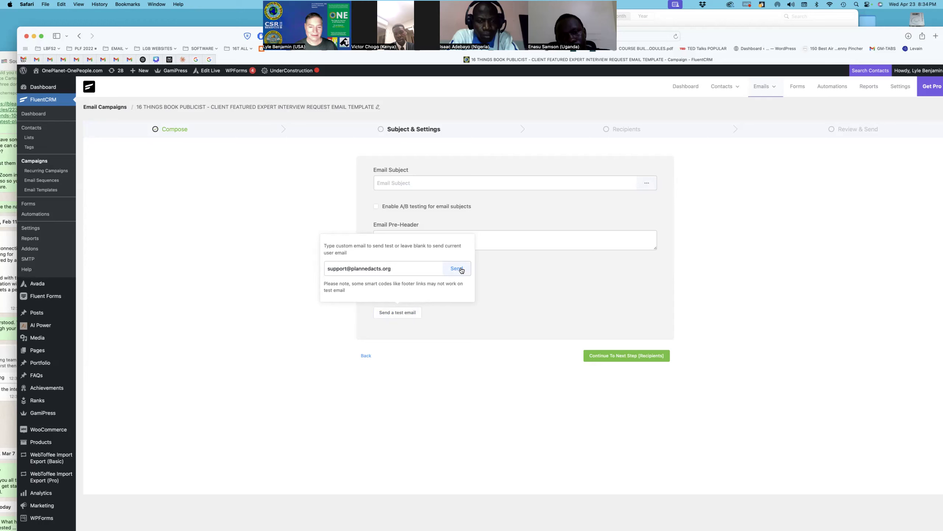
pyautogui.click(462, 271)
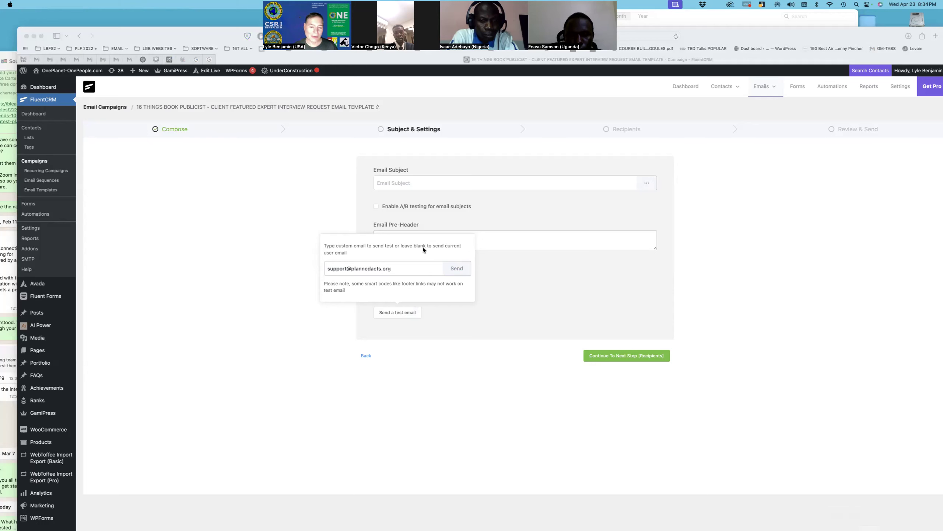
pyautogui.click(454, 240)
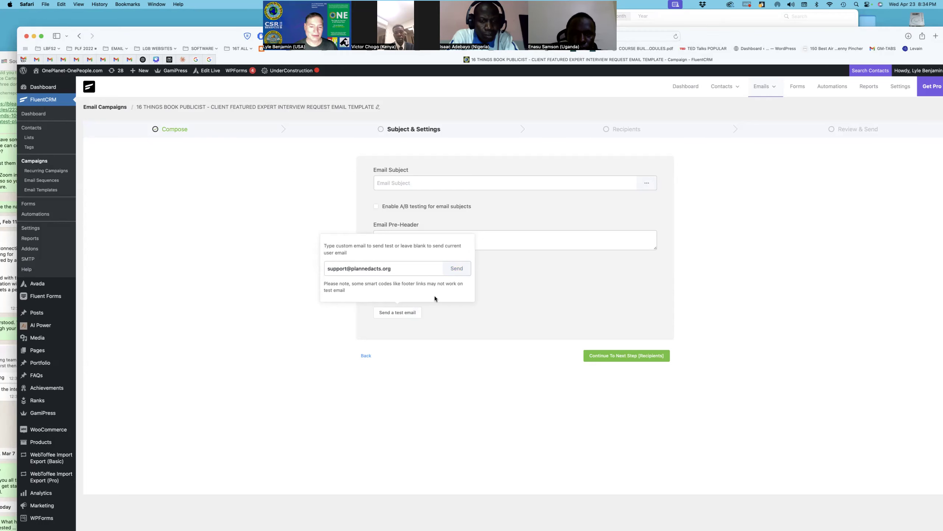
pyautogui.click(431, 183)
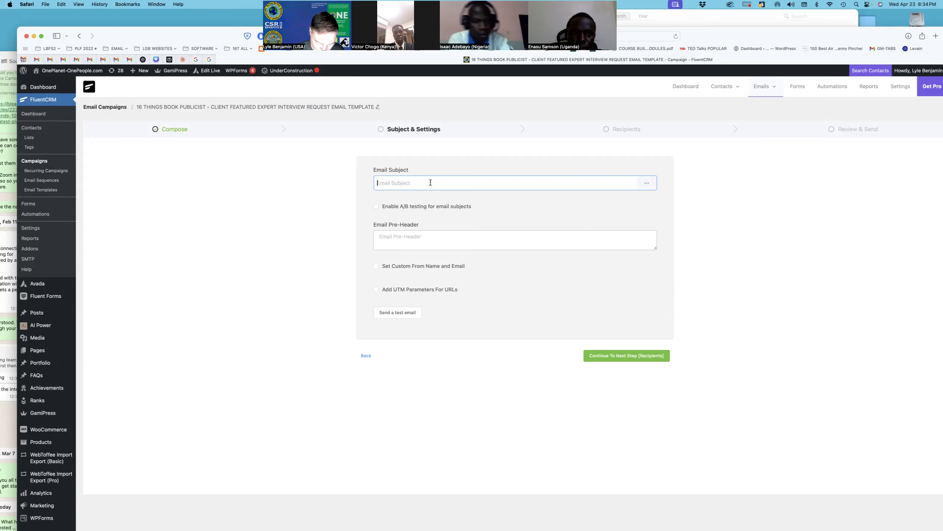
# Step: Enter 'Publicity Book Interview Request for your Client' as the Email Subject, capitalising 'Book'
pyautogui.write('Publicity ')
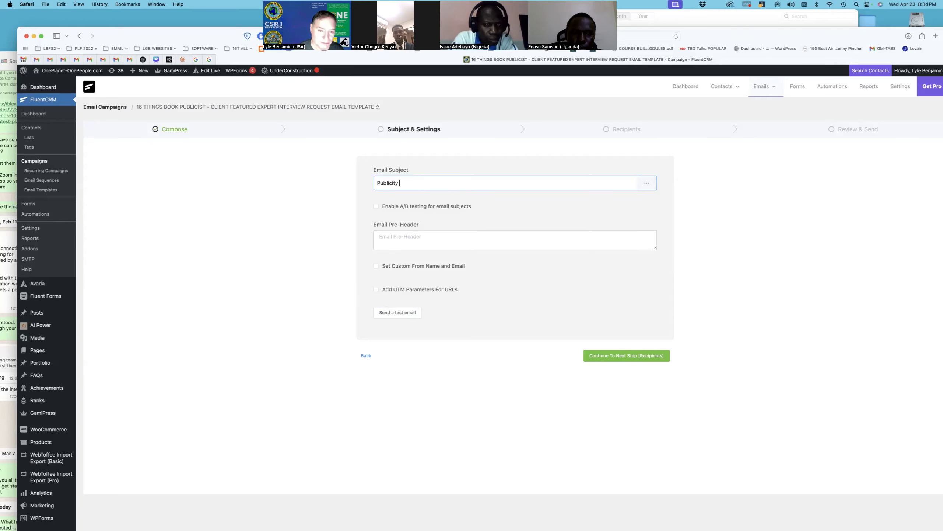
pyautogui.write('Interview')
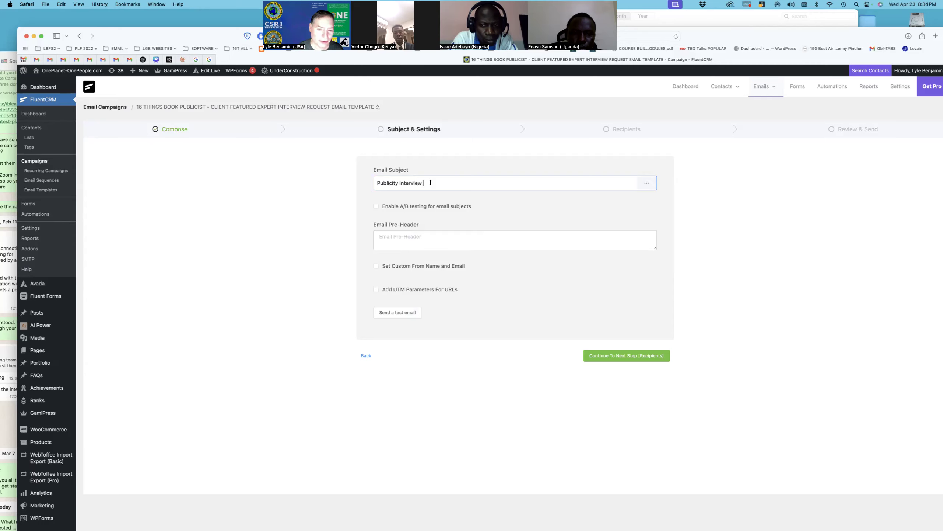
pyautogui.click(400, 183)
pyautogui.write('book')
pyautogui.press('BackSpace')
pyautogui.press('BackSpace')
pyautogui.press('BackSpace')
pyautogui.press('BackSpace')
pyautogui.press('BackSpace')
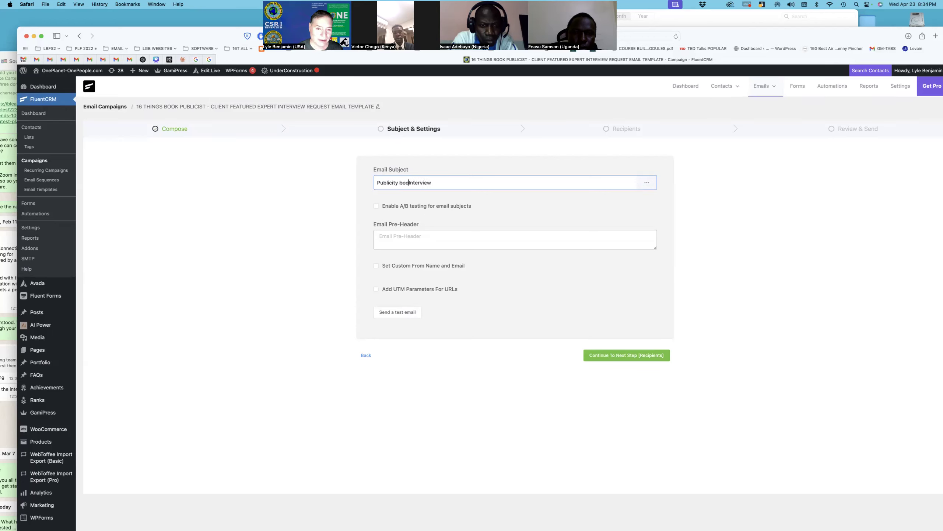
pyautogui.write('Book Interview ')
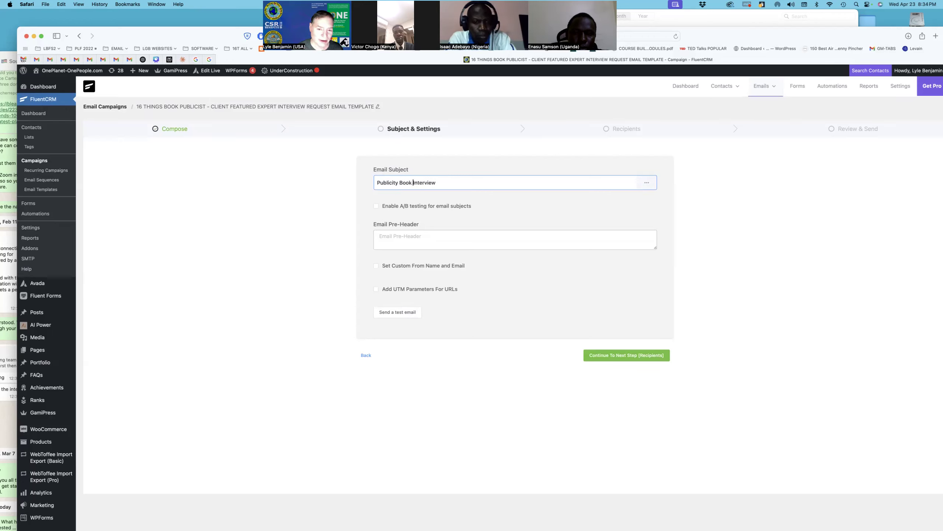
pyautogui.write('Requ')
pyautogui.write('e')
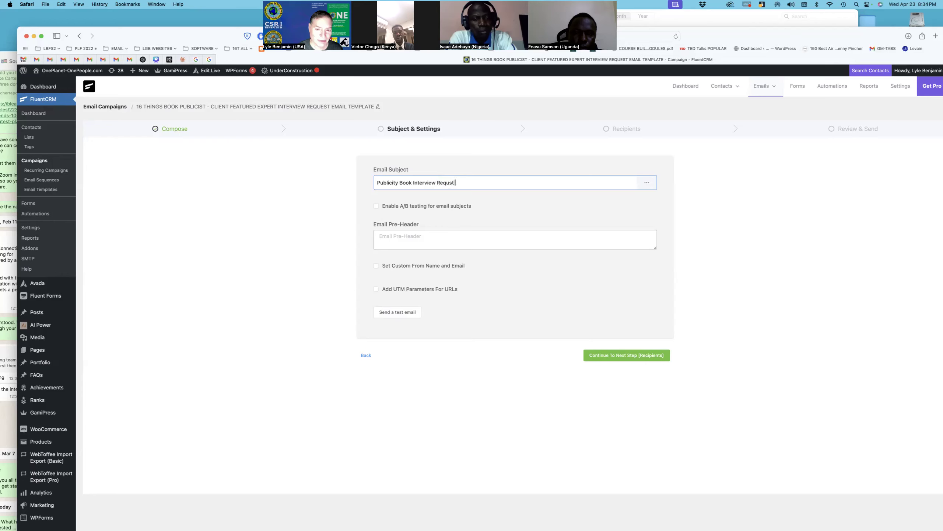
pyautogui.write('st for')
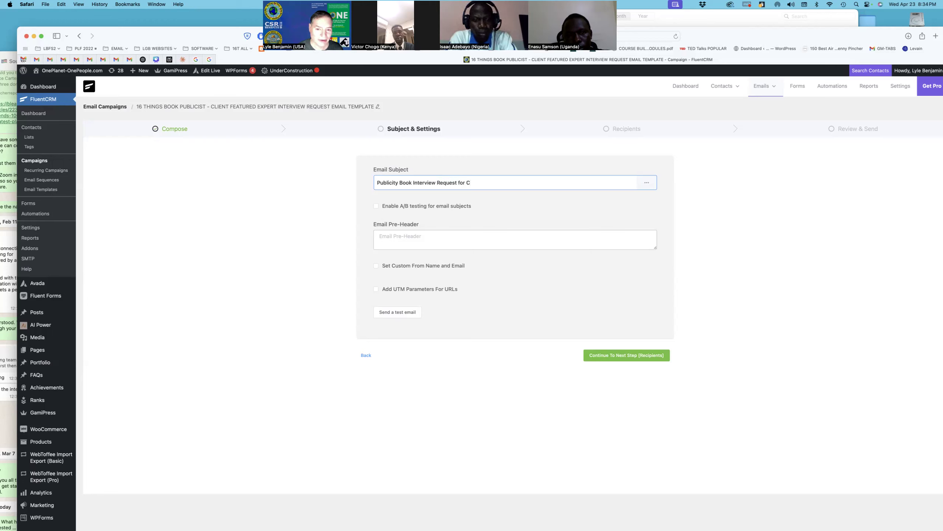
pyautogui.write('your Client')
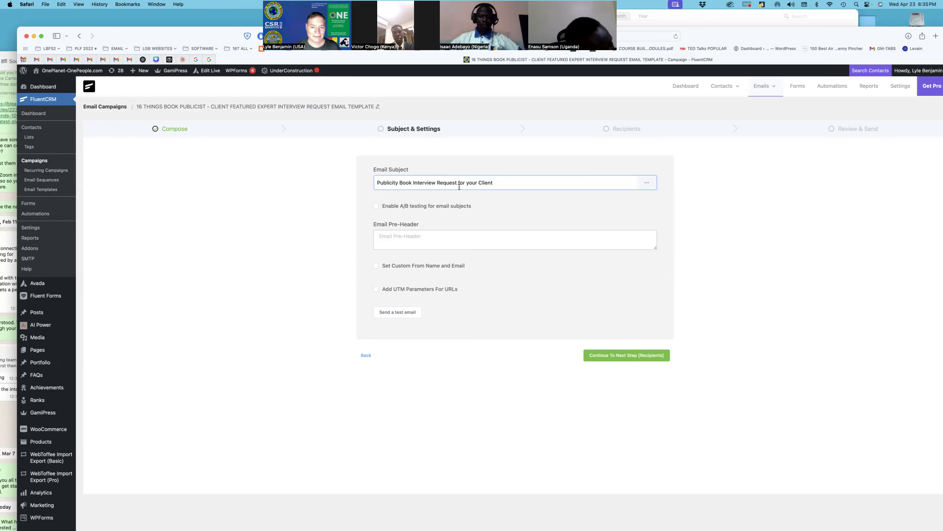
pyautogui.click(506, 185)
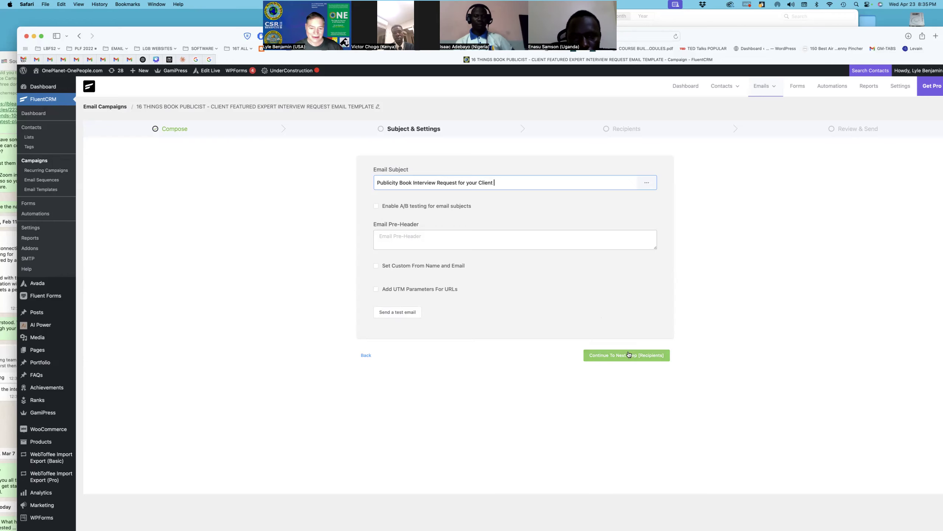
# Step: Send a test of the campaign email to the support address, then switch to Gmail
pyautogui.click(415, 314)
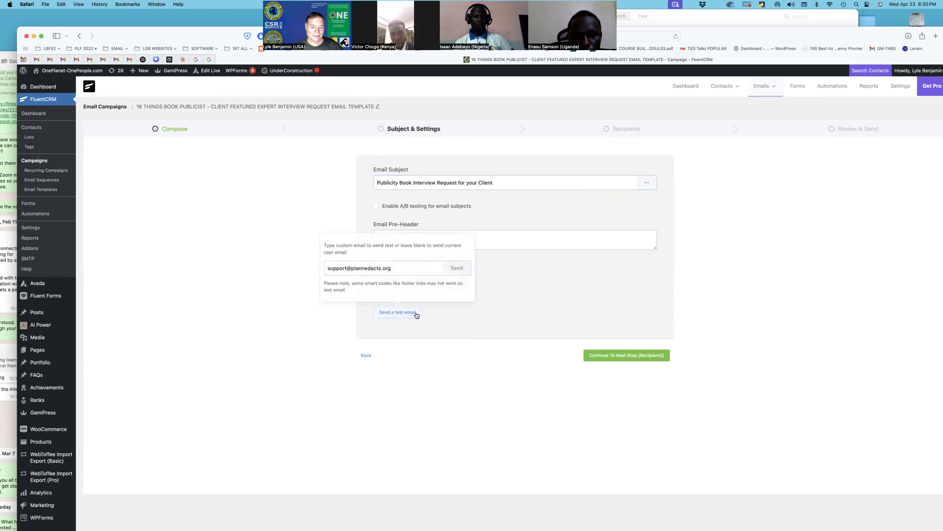
pyautogui.click(461, 268)
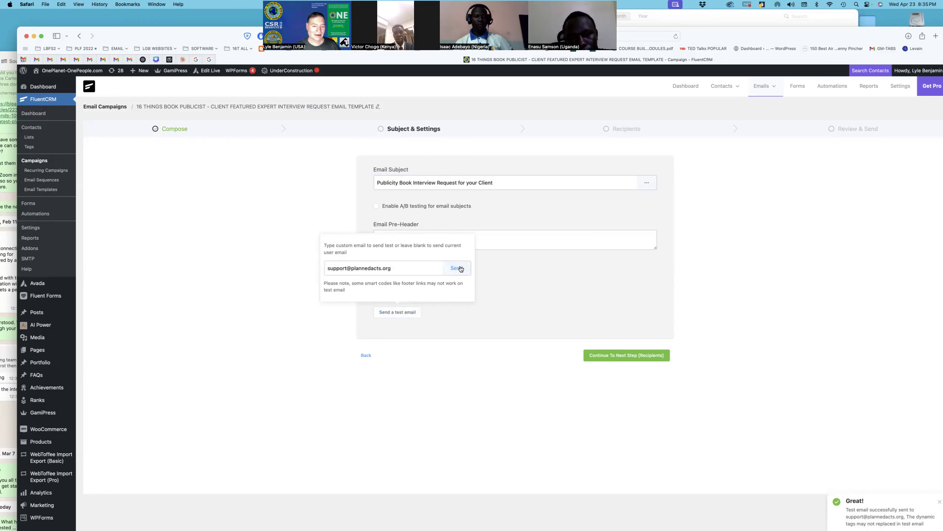
pyautogui.click(24, 59)
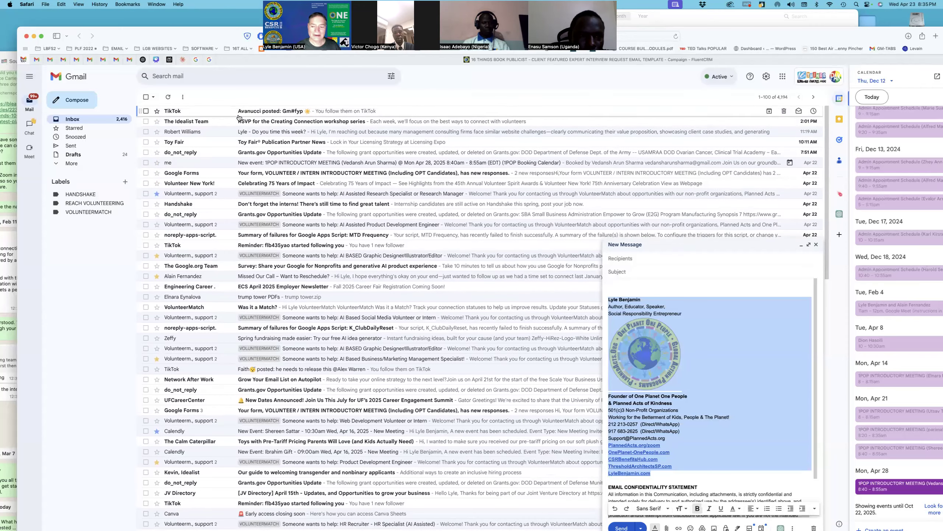
# Step: Close the new message draft and open the 'TEST: Publicity Book Interview Request for your Client' email
pyautogui.click(815, 245)
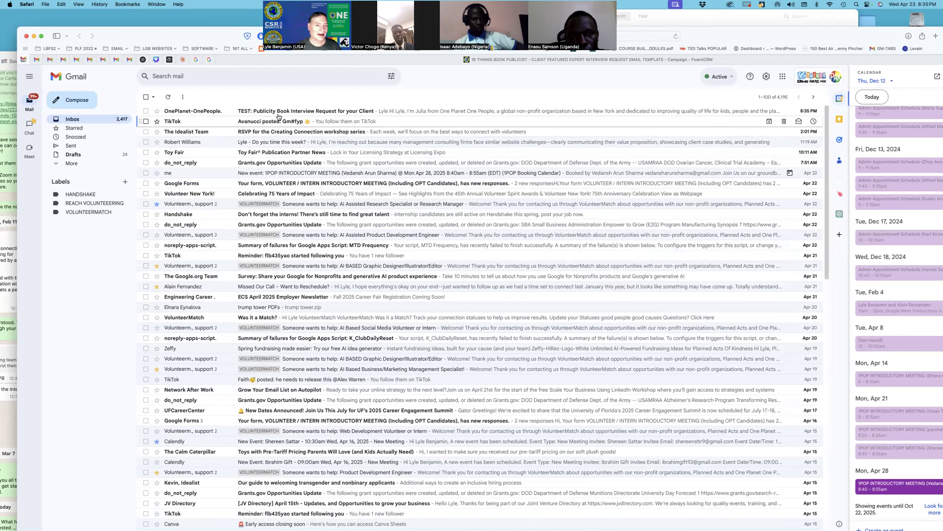
pyautogui.click(280, 112)
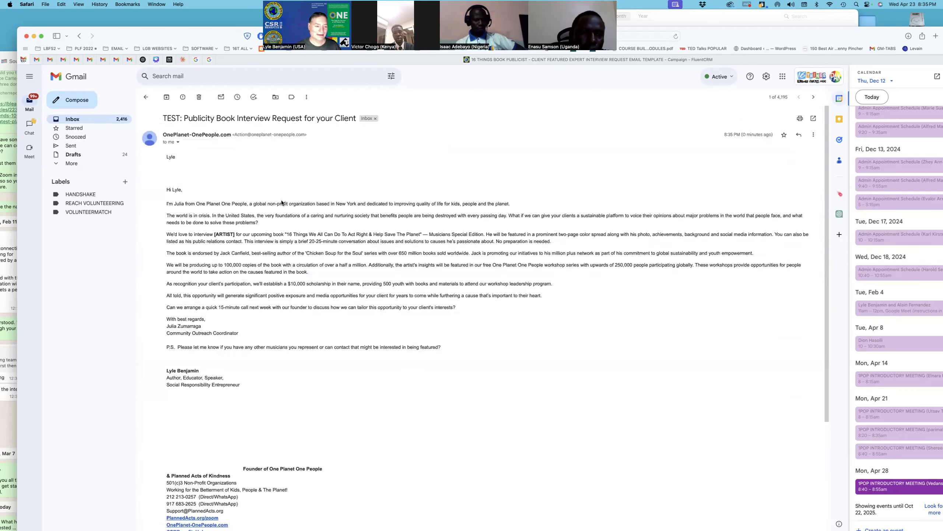
pyautogui.scroll(-2, 283, 205)
pyautogui.scroll(-2, 283, 206)
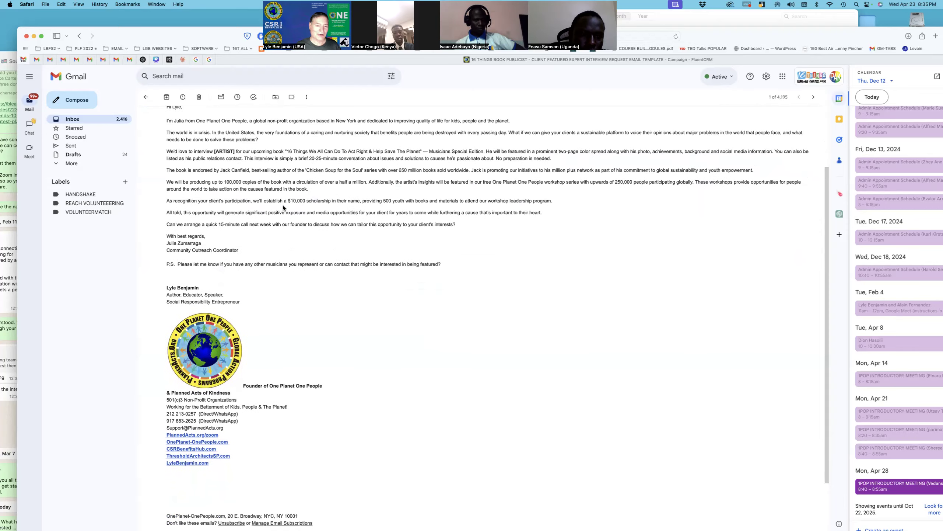
pyautogui.scroll(5, 283, 206)
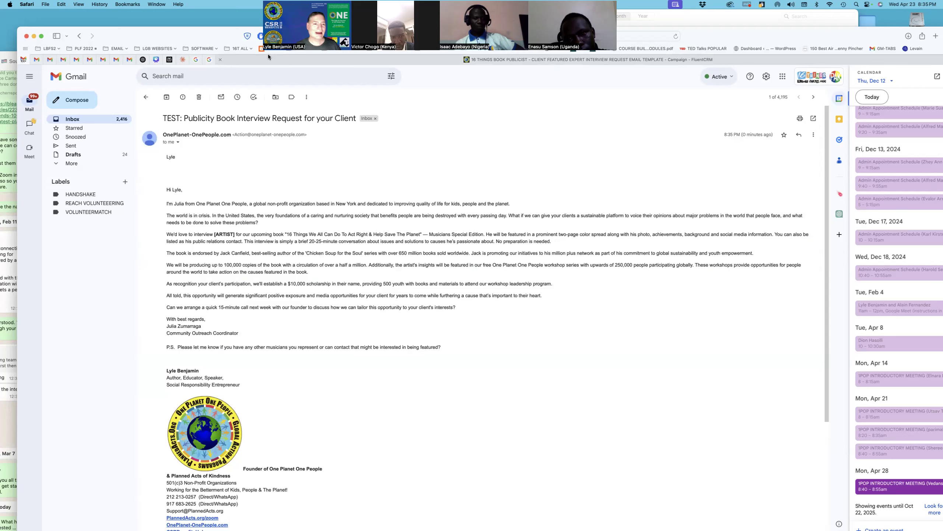
# Step: Move the video call thumbnails aside and narrow the browser window to reveal the calendar
pyautogui.moveTo(263, 50); pyautogui.dragTo(243, 70)
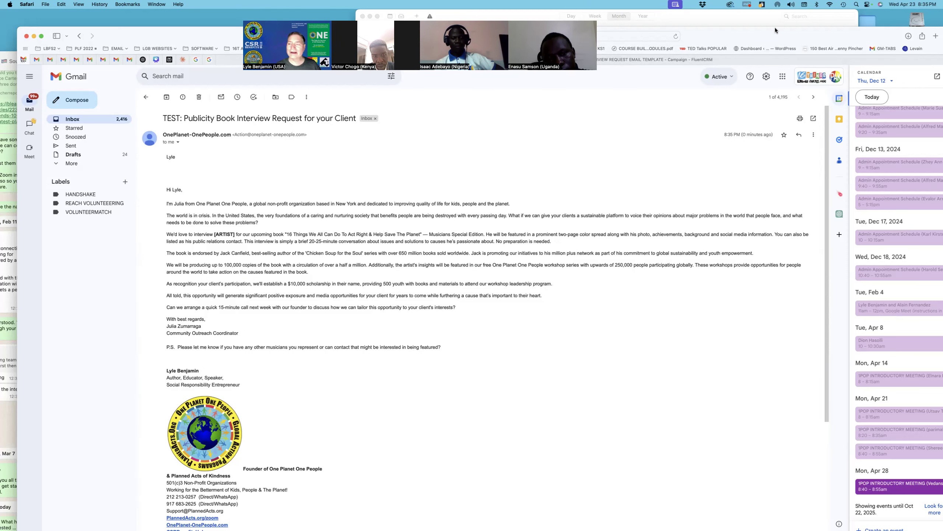
pyautogui.moveTo(777, 30); pyautogui.dragTo(751, 29)
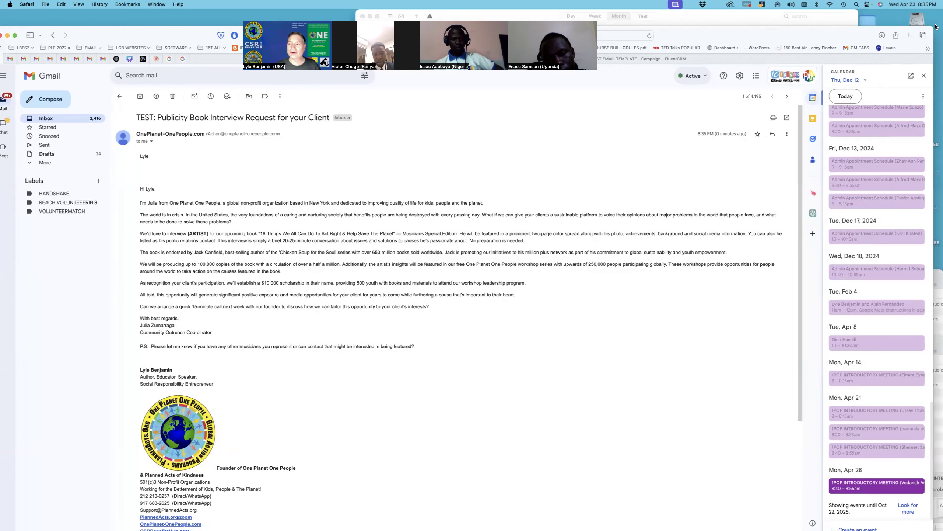
pyautogui.moveTo(935, 27); pyautogui.dragTo(511, 38)
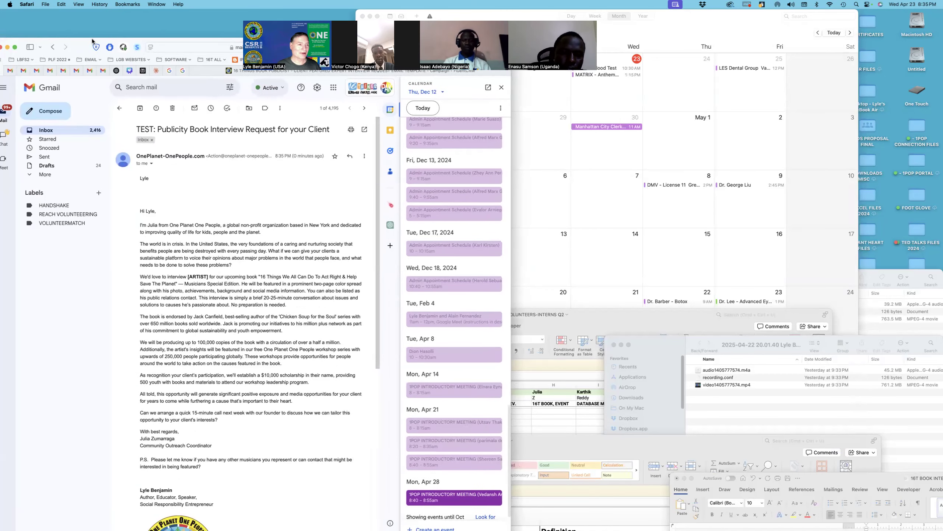
# Step: Shift the mail window right and highlight the unfilled [ARTIST] placeholder in the test email
pyautogui.moveTo(74, 45); pyautogui.dragTo(198, 16)
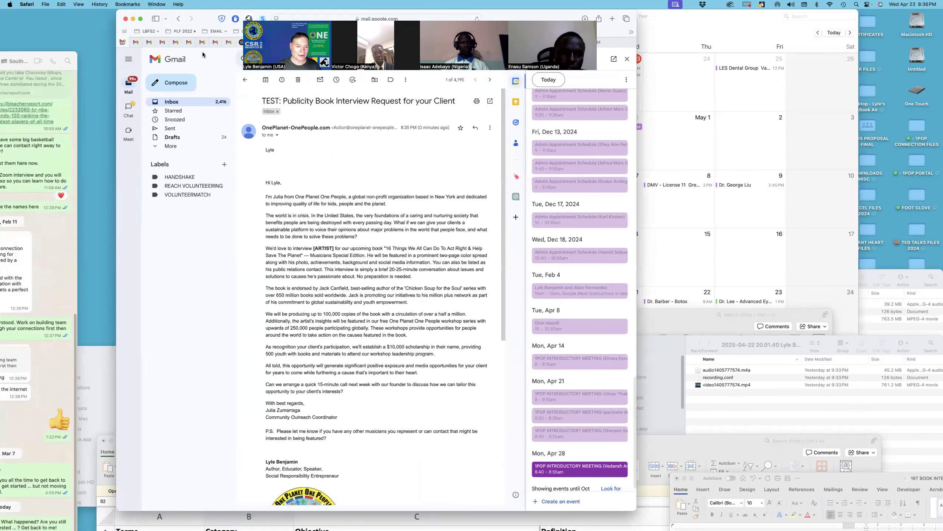
pyautogui.scroll(-2, 325, 175)
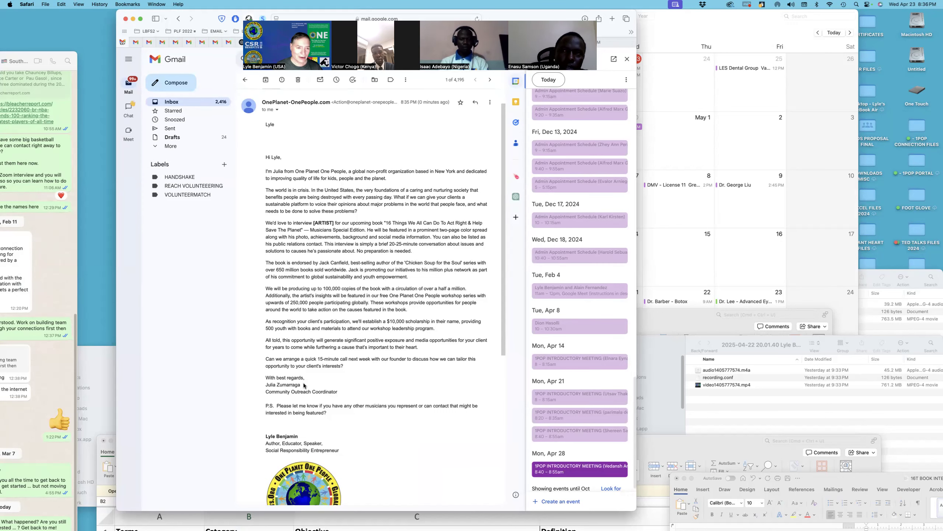
pyautogui.scroll(1, 303, 385)
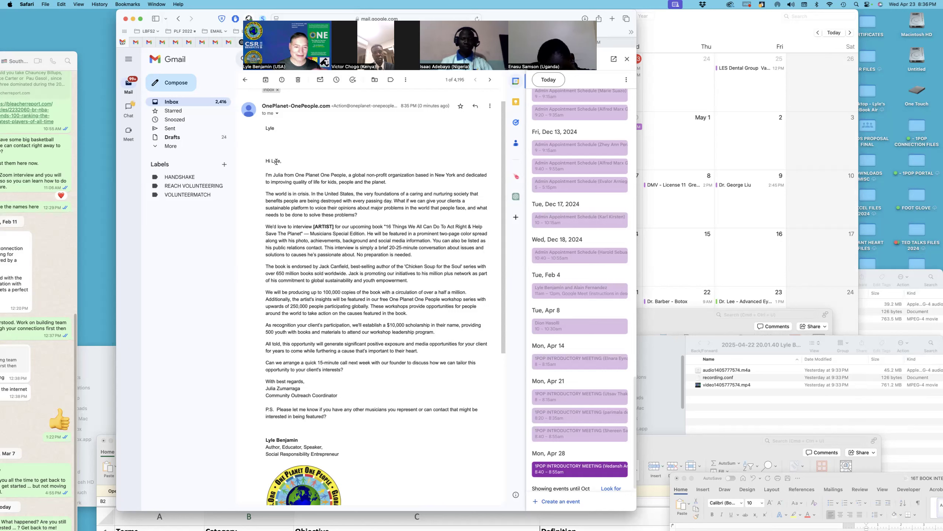
pyautogui.moveTo(313, 226); pyautogui.dragTo(332, 226)
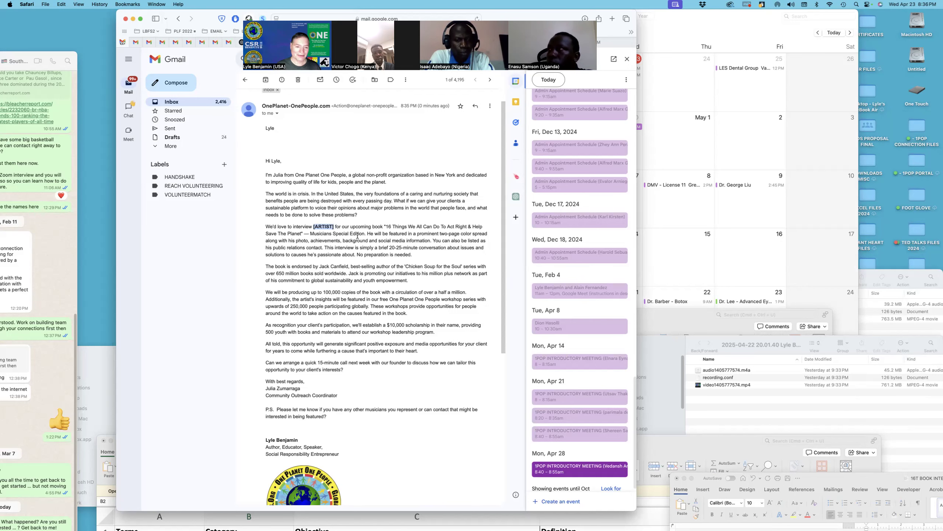
pyautogui.scroll(-3, 358, 235)
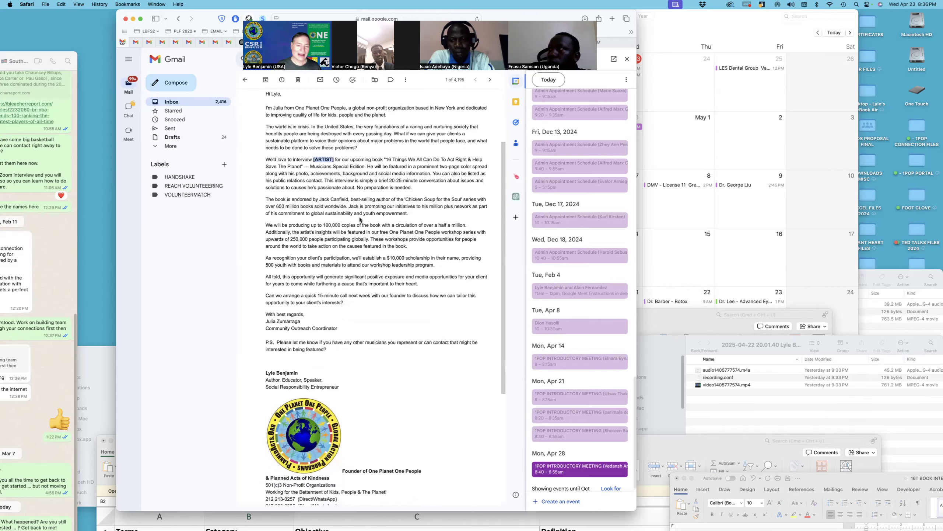
pyautogui.scroll(1, 360, 219)
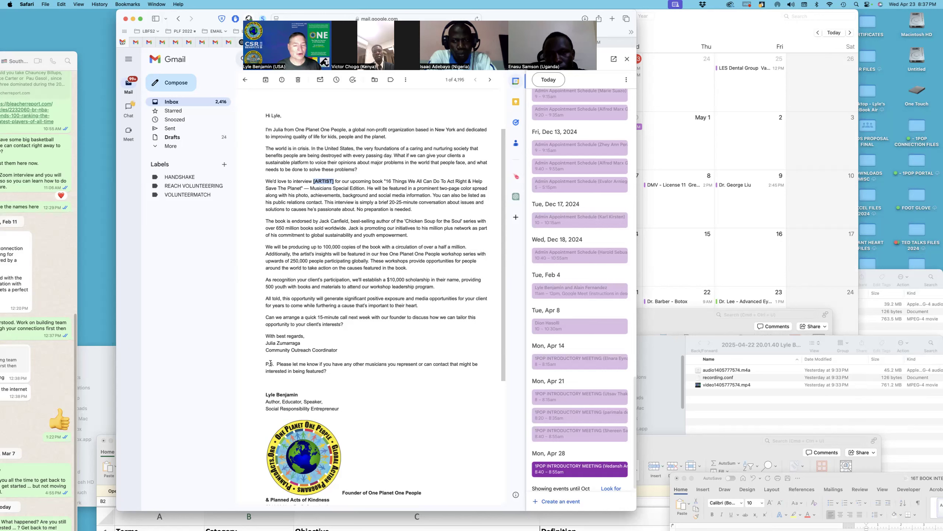
pyautogui.click(316, 321)
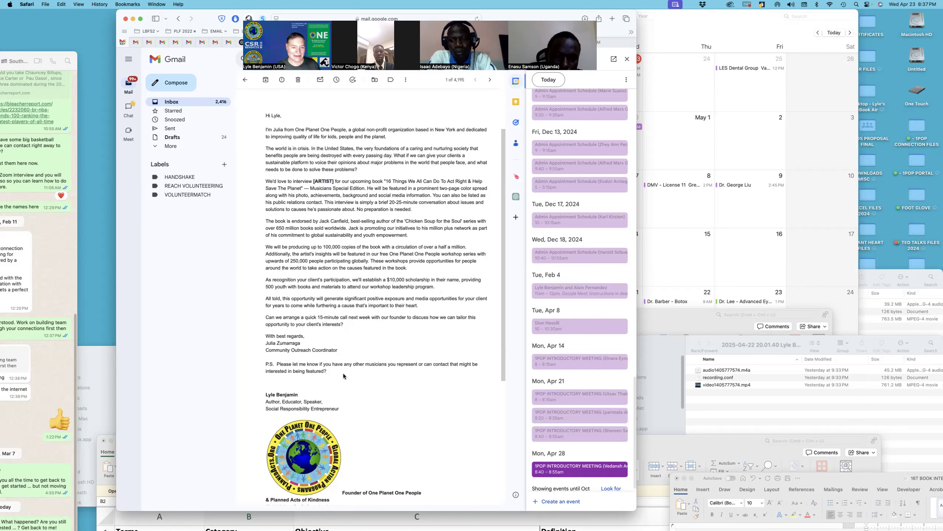
pyautogui.scroll(-3, 344, 373)
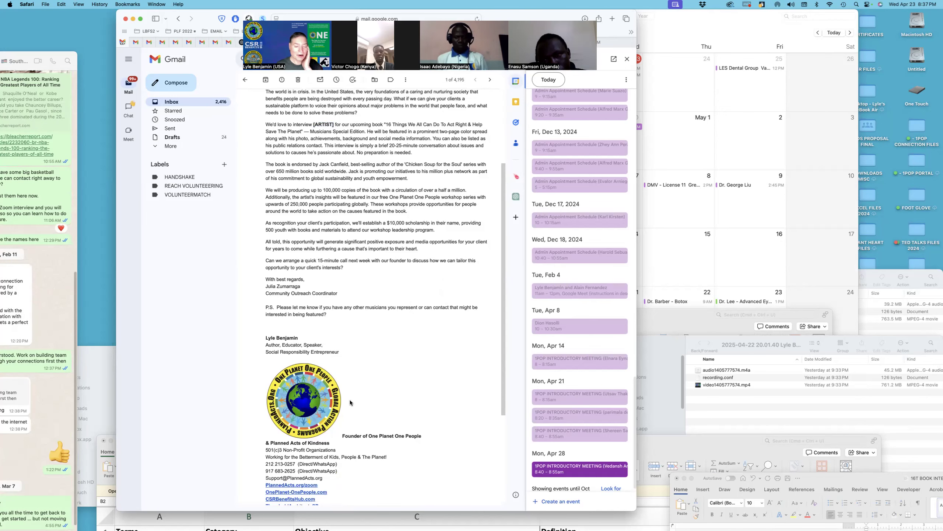
pyautogui.scroll(-5, 350, 400)
pyautogui.scroll(-1, 350, 402)
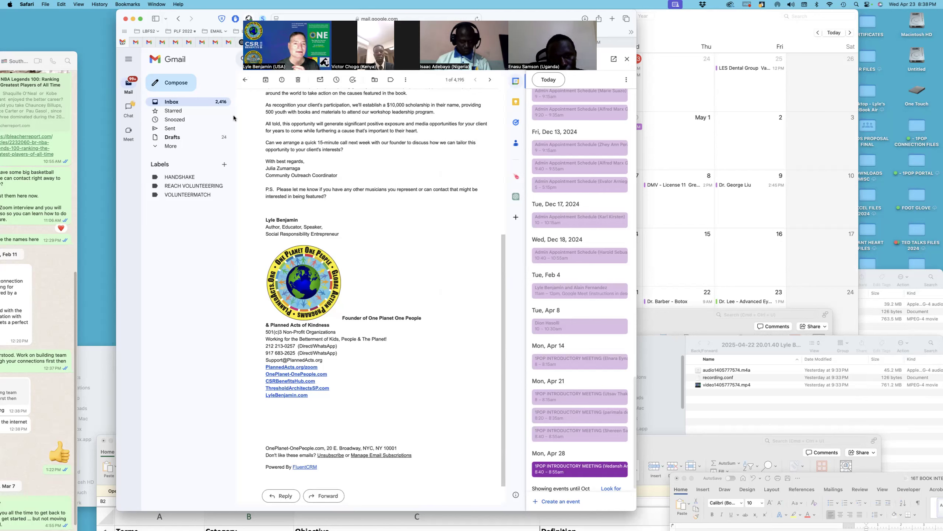
pyautogui.moveTo(244, 69); pyautogui.dragTo(234, 125)
# Step: Return to FluentCRM, dismiss the test-email popover and go back to editing the email body
pyautogui.click(397, 43)
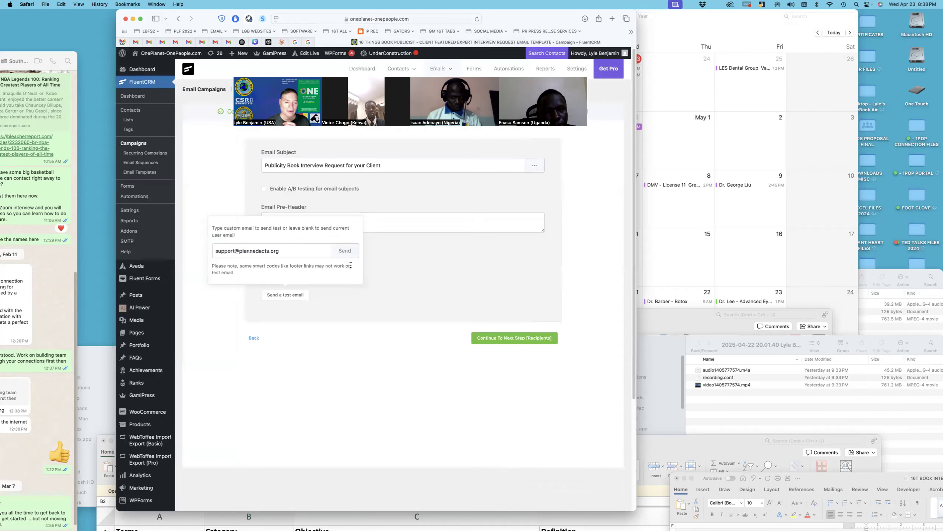
pyautogui.click(387, 247)
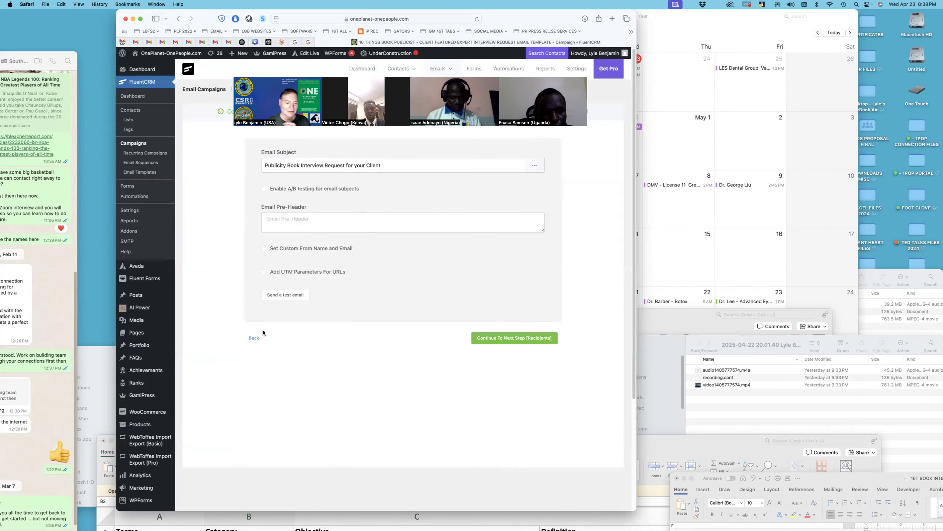
pyautogui.click(254, 338)
pyautogui.scroll(-15, 340, 283)
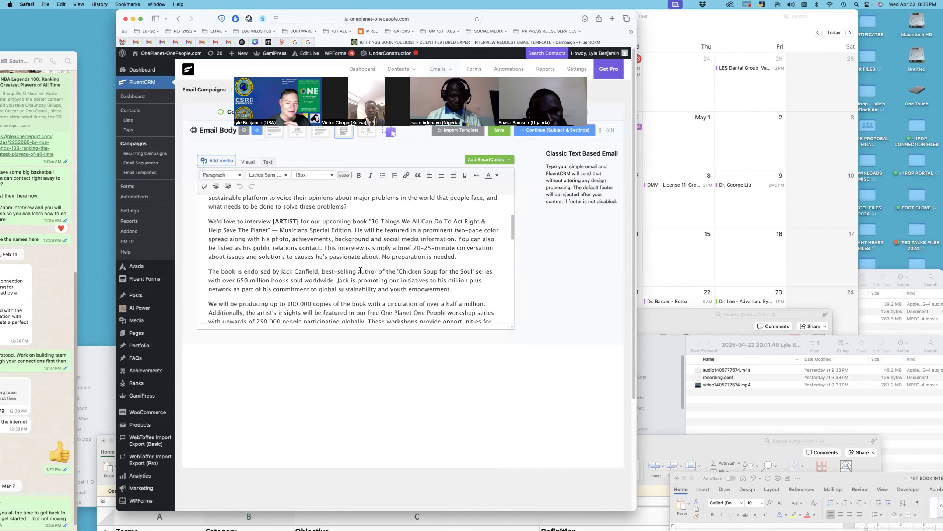
pyautogui.scroll(5, 357, 268)
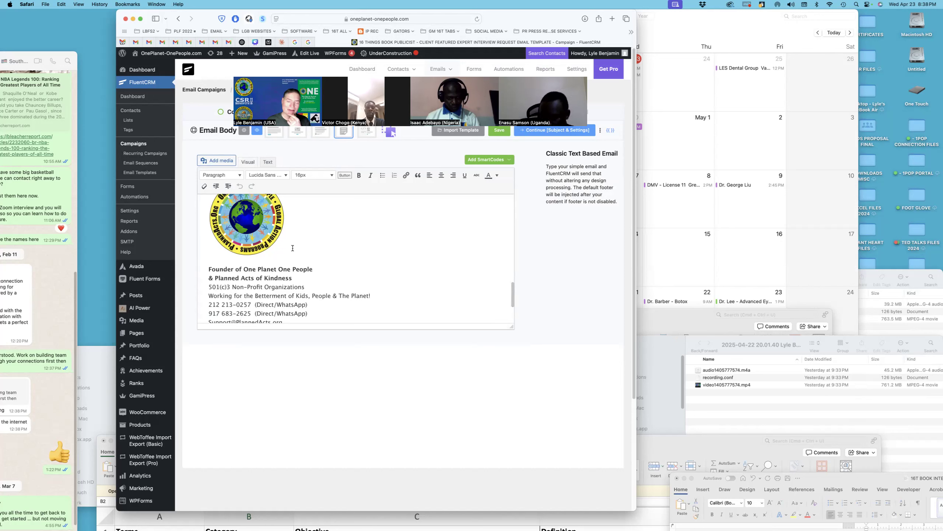
# Step: Add a blank line after the signature logo and continue to Subject & Settings
pyautogui.click(296, 246)
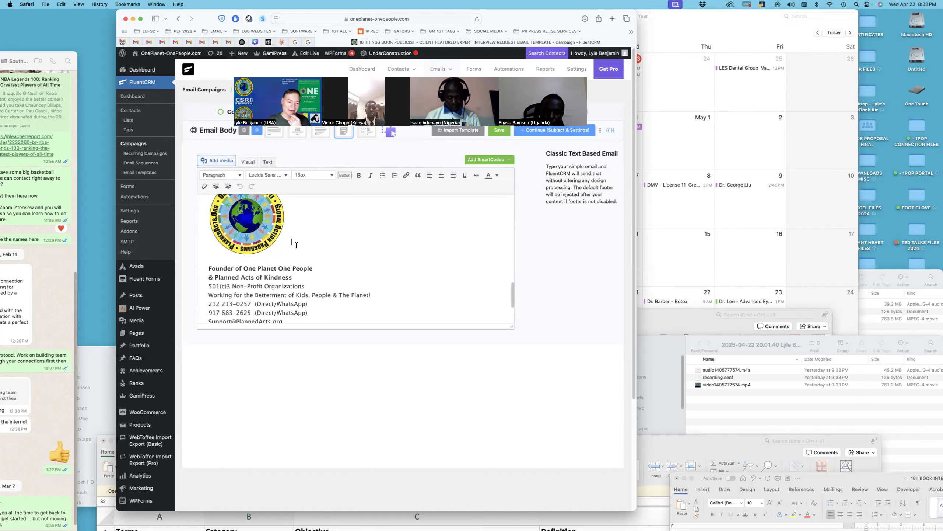
pyautogui.press('Return')
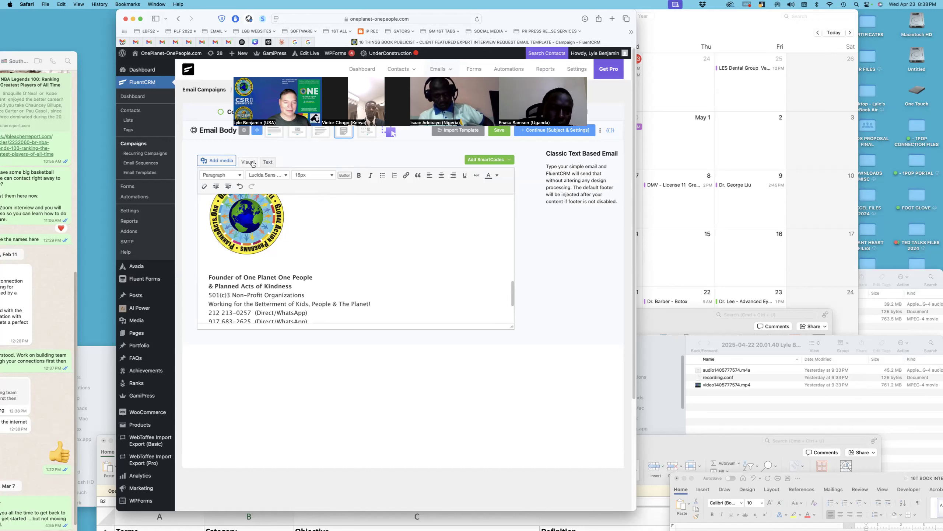
pyautogui.moveTo(513, 297)
pyautogui.mouseDown()
pyautogui.moveTo(516, 190)
pyautogui.moveTo(516, 310)
pyautogui.moveTo(516, 212)
pyautogui.moveTo(501, 202)
pyautogui.mouseUp()
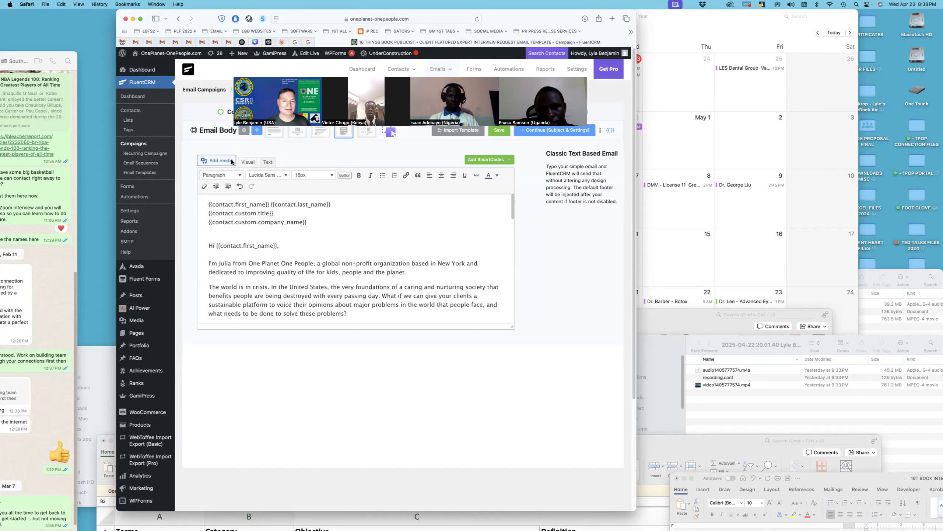
pyautogui.click(536, 130)
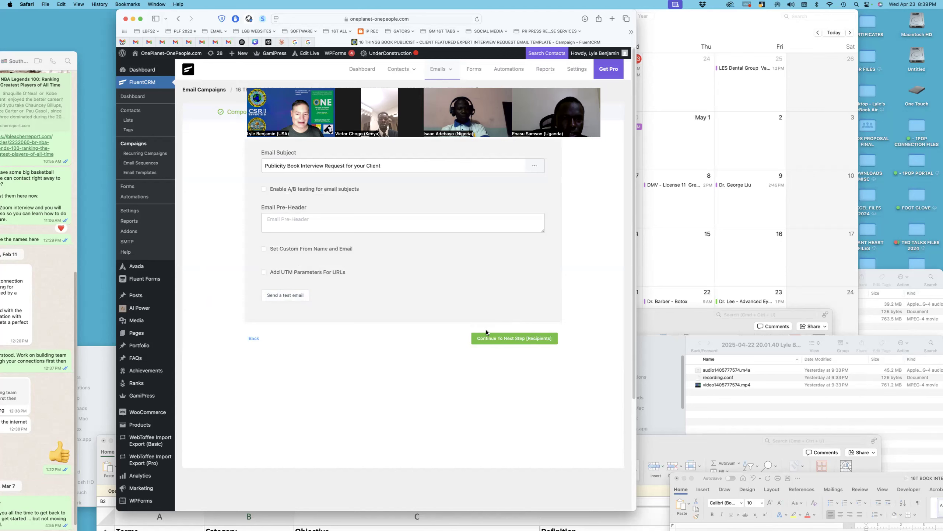
# Step: Continue to Recipients, keeping All Lists selected for 26634 contacts
pyautogui.click(497, 338)
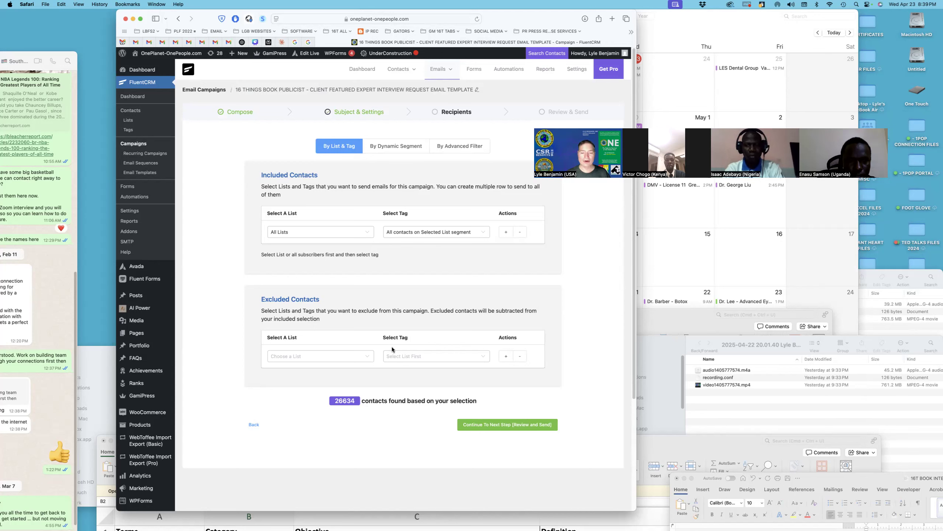
# Step: Advance to Review & Send with 26634 recipients and make the browser fill the screen
pyautogui.click(506, 427)
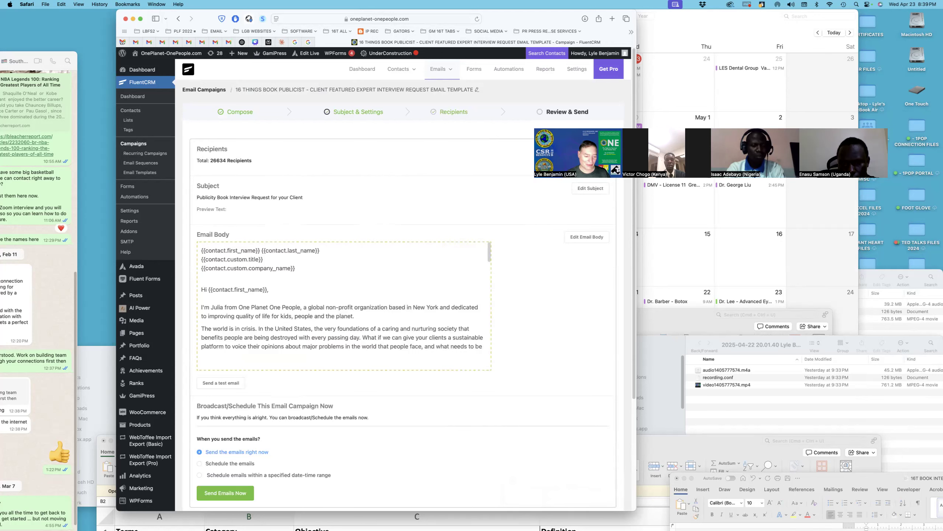
pyautogui.moveTo(711, 153); pyautogui.dragTo(886, 160)
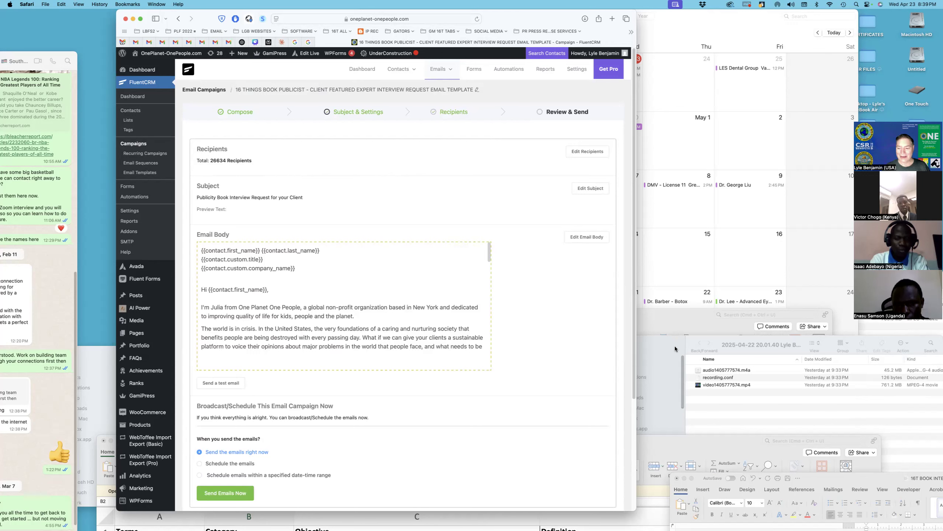
pyautogui.click(650, 442)
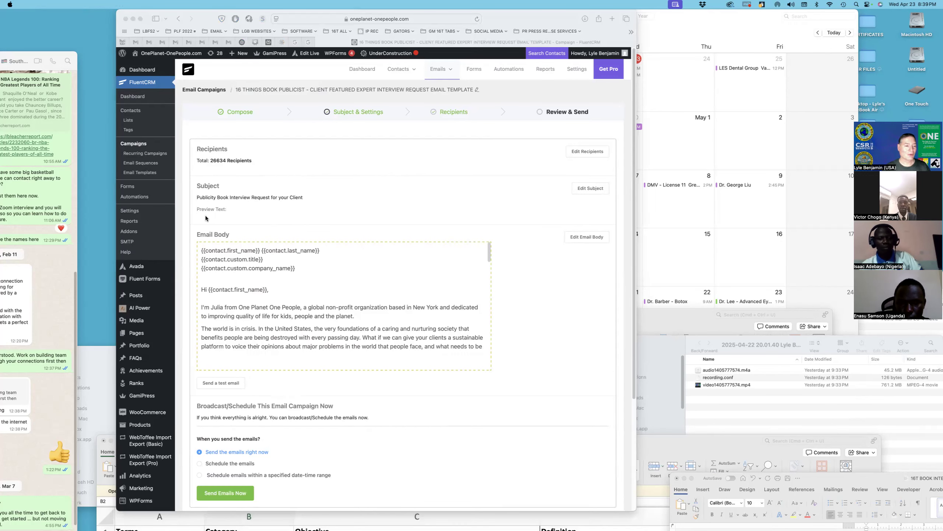
pyautogui.scroll(-1, 161, 135)
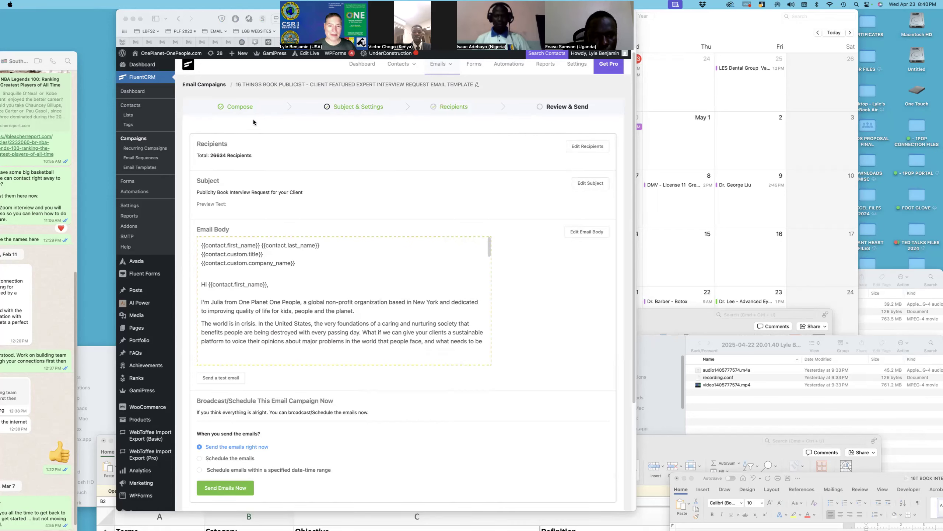
pyautogui.click(139, 19)
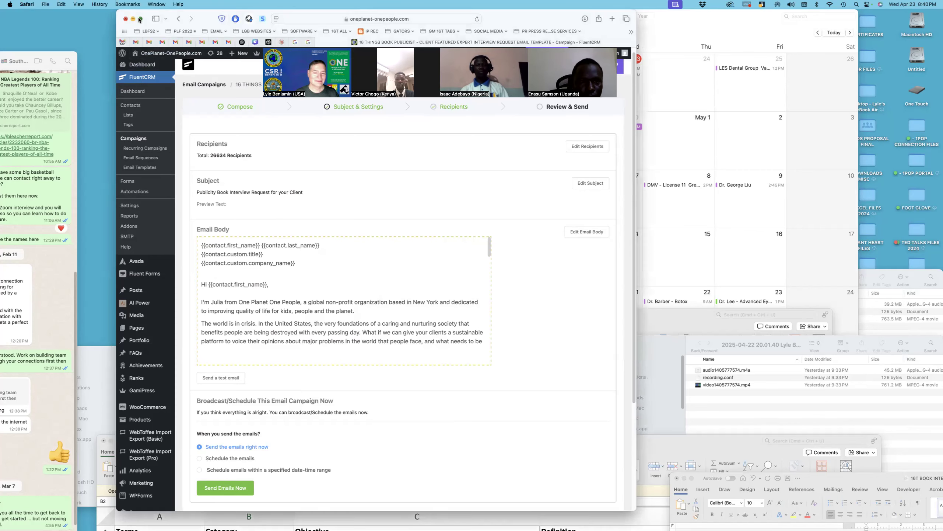
pyautogui.click(140, 19)
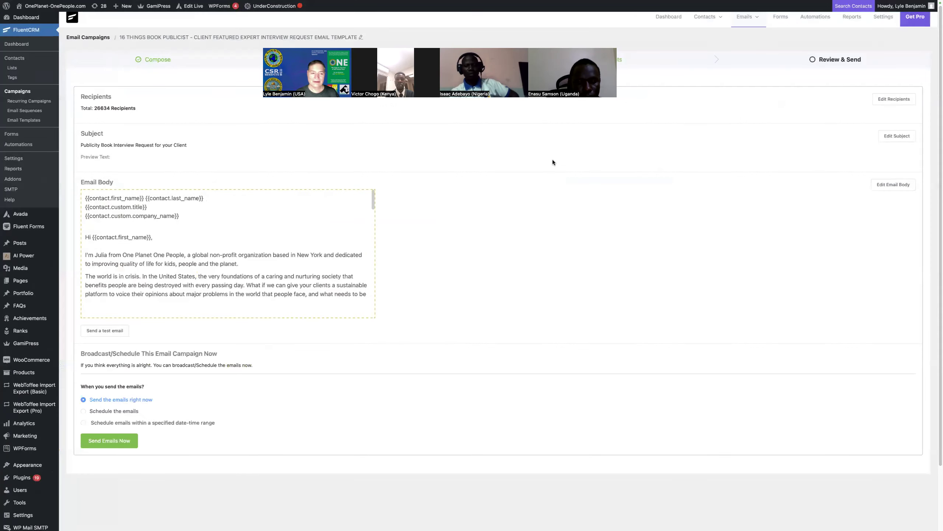